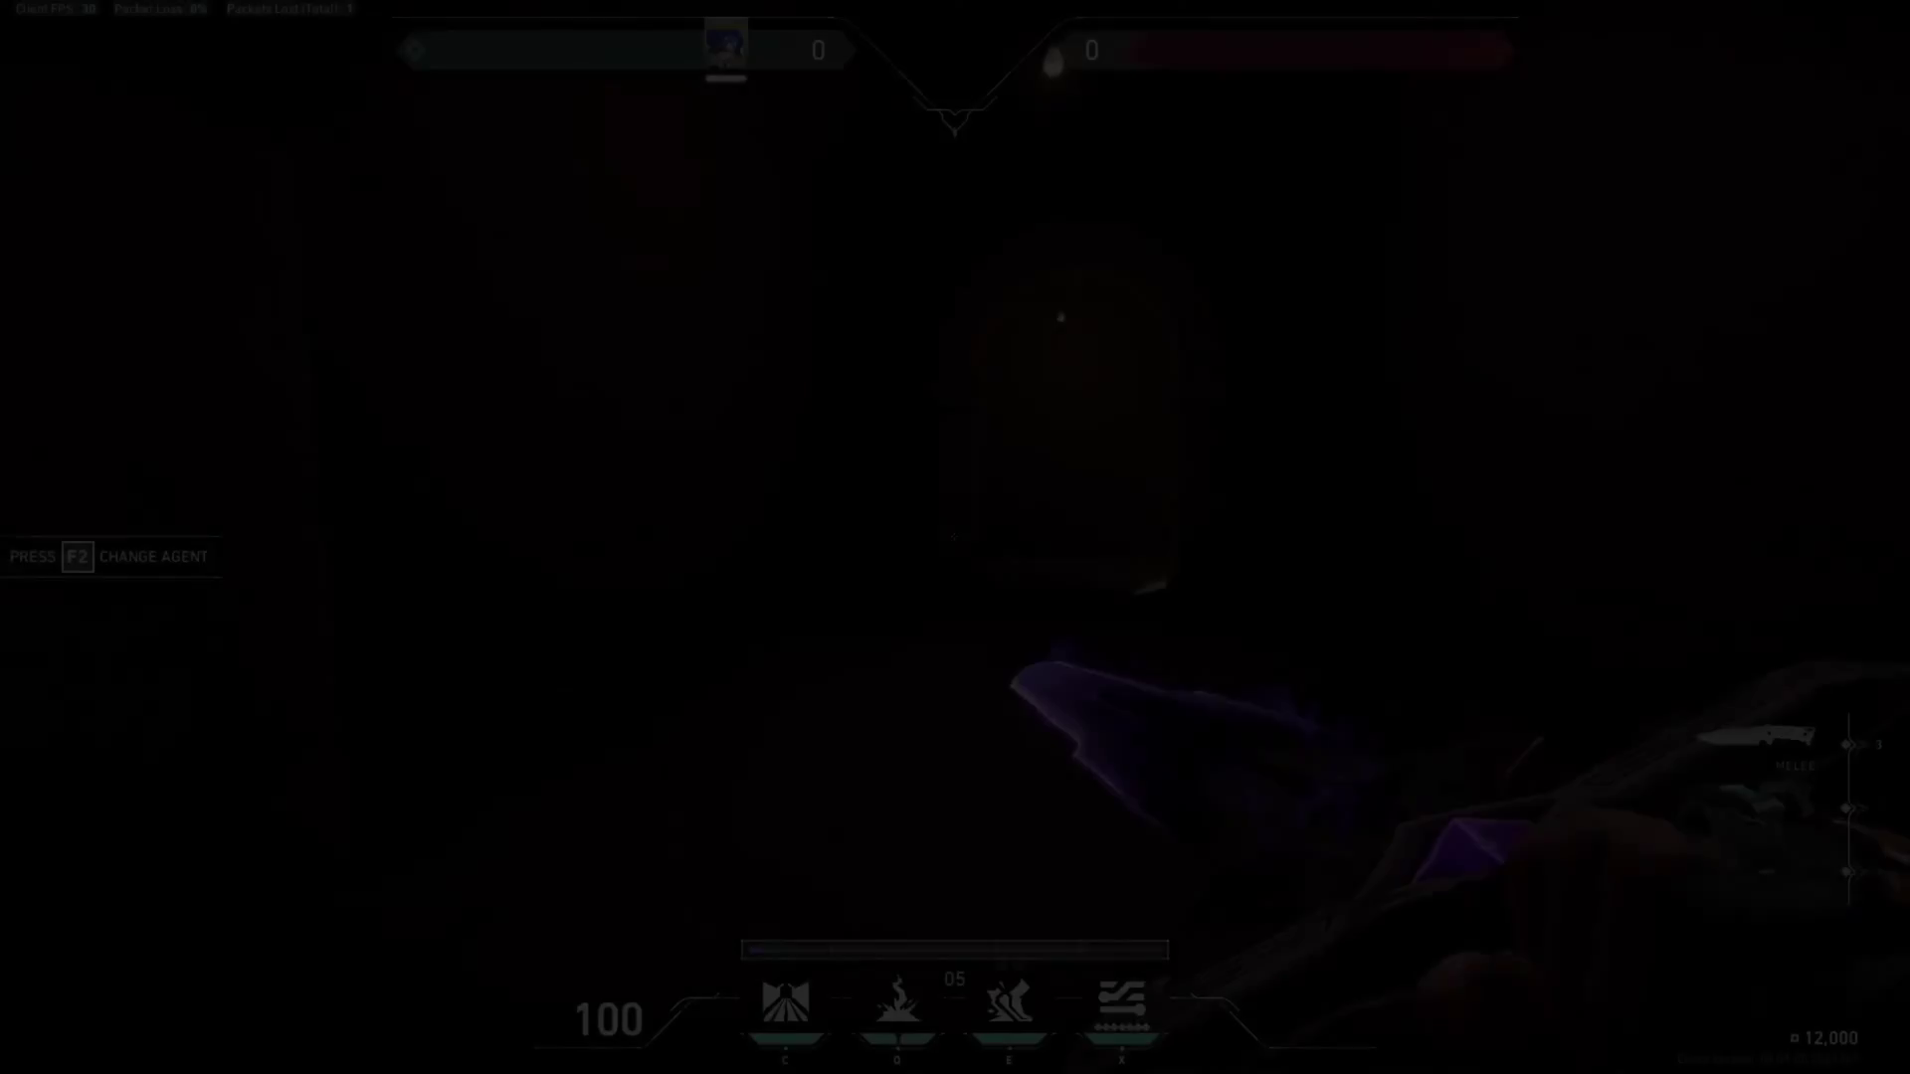
# Activate Neon's ultimate and run through the corridors firing the lightning beam, out to the sunlit courtyard.
pyautogui.press('x')
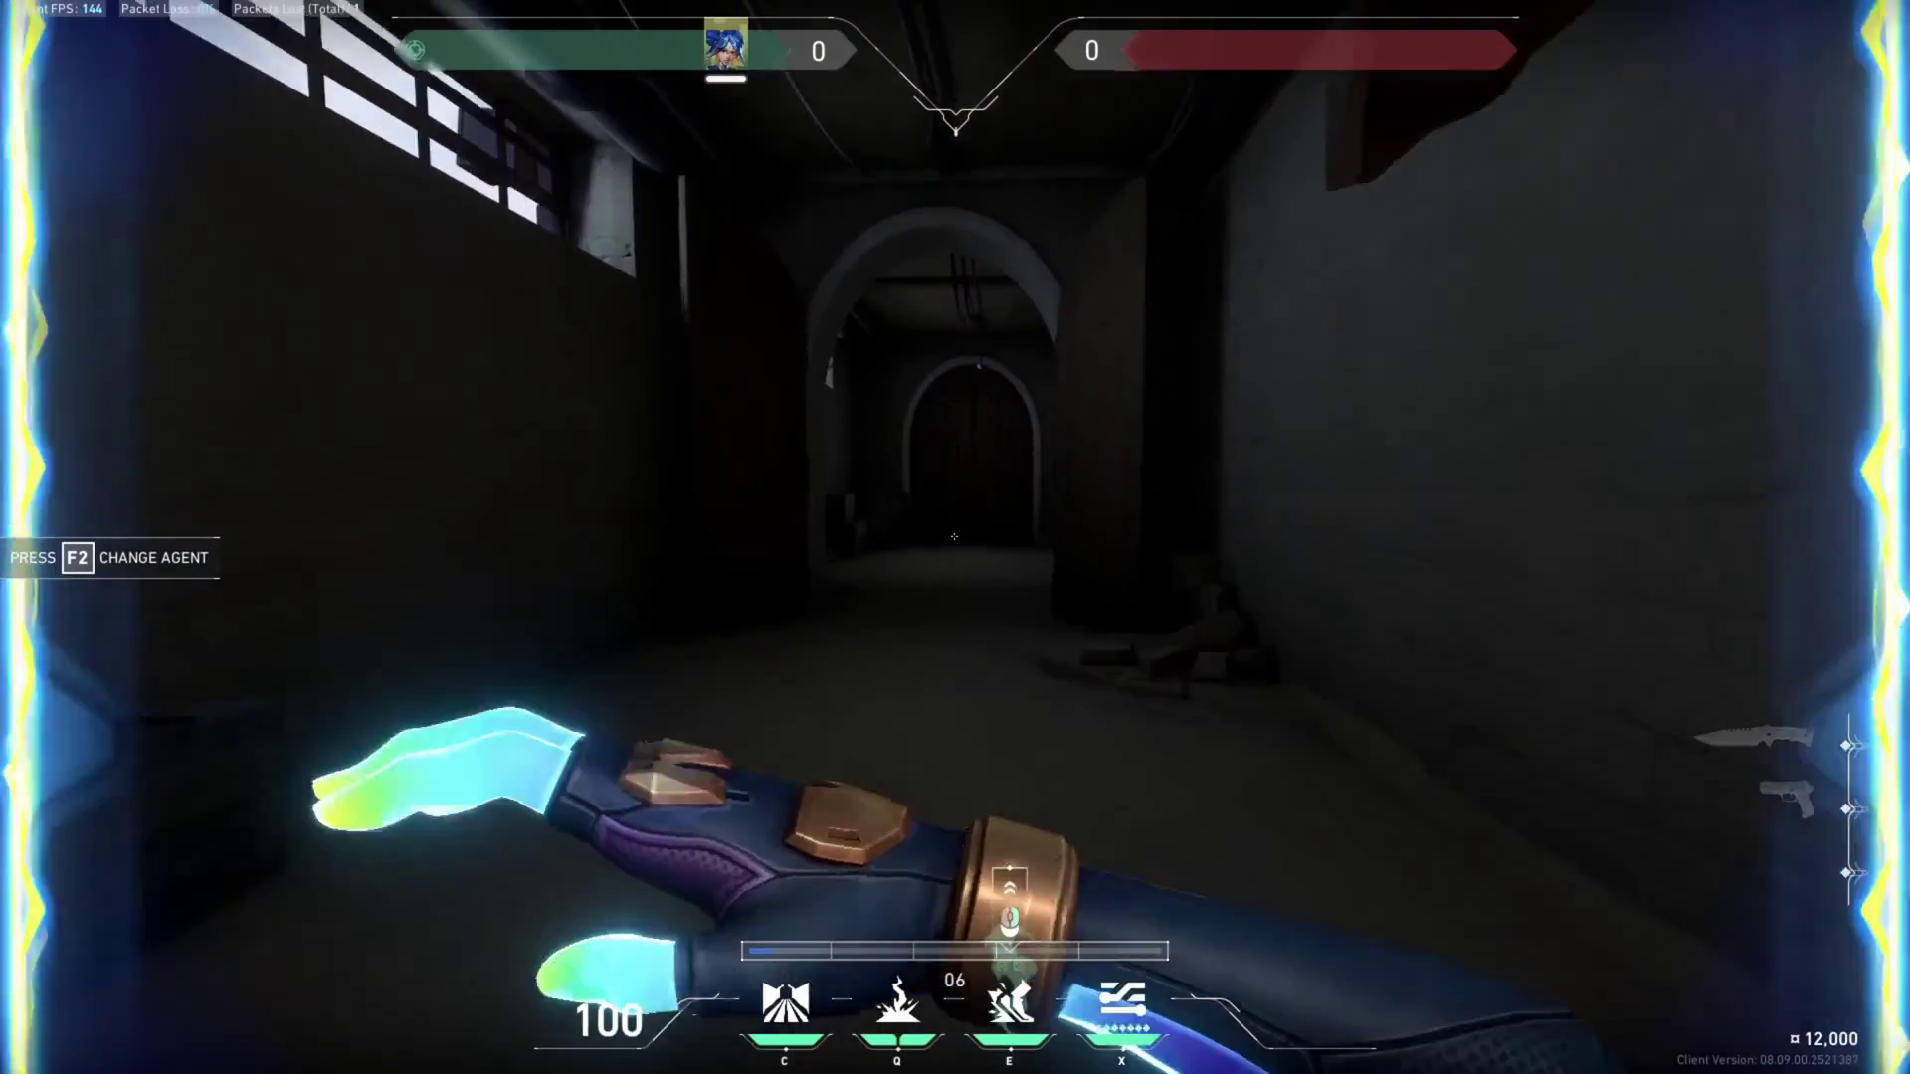
pyautogui.press('w')
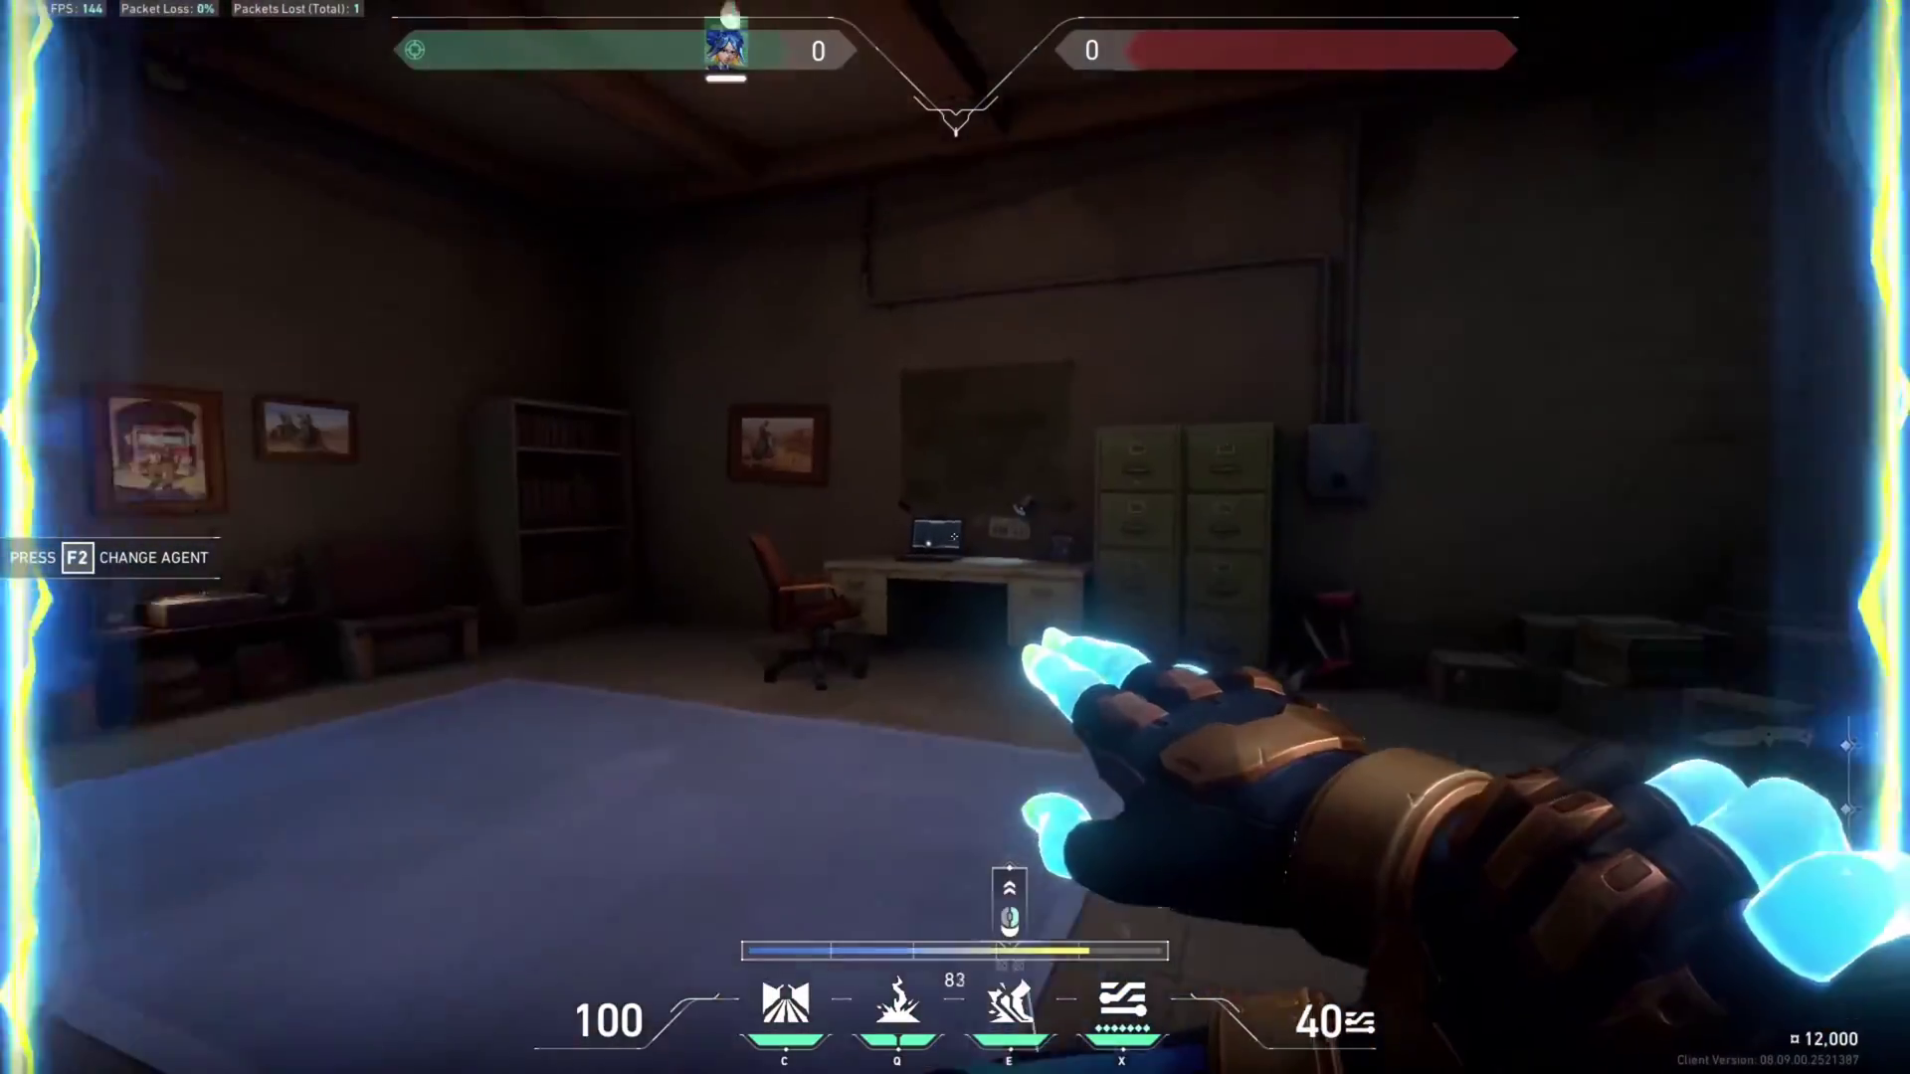
pyautogui.click(955, 537)
pyautogui.click(955, 537)
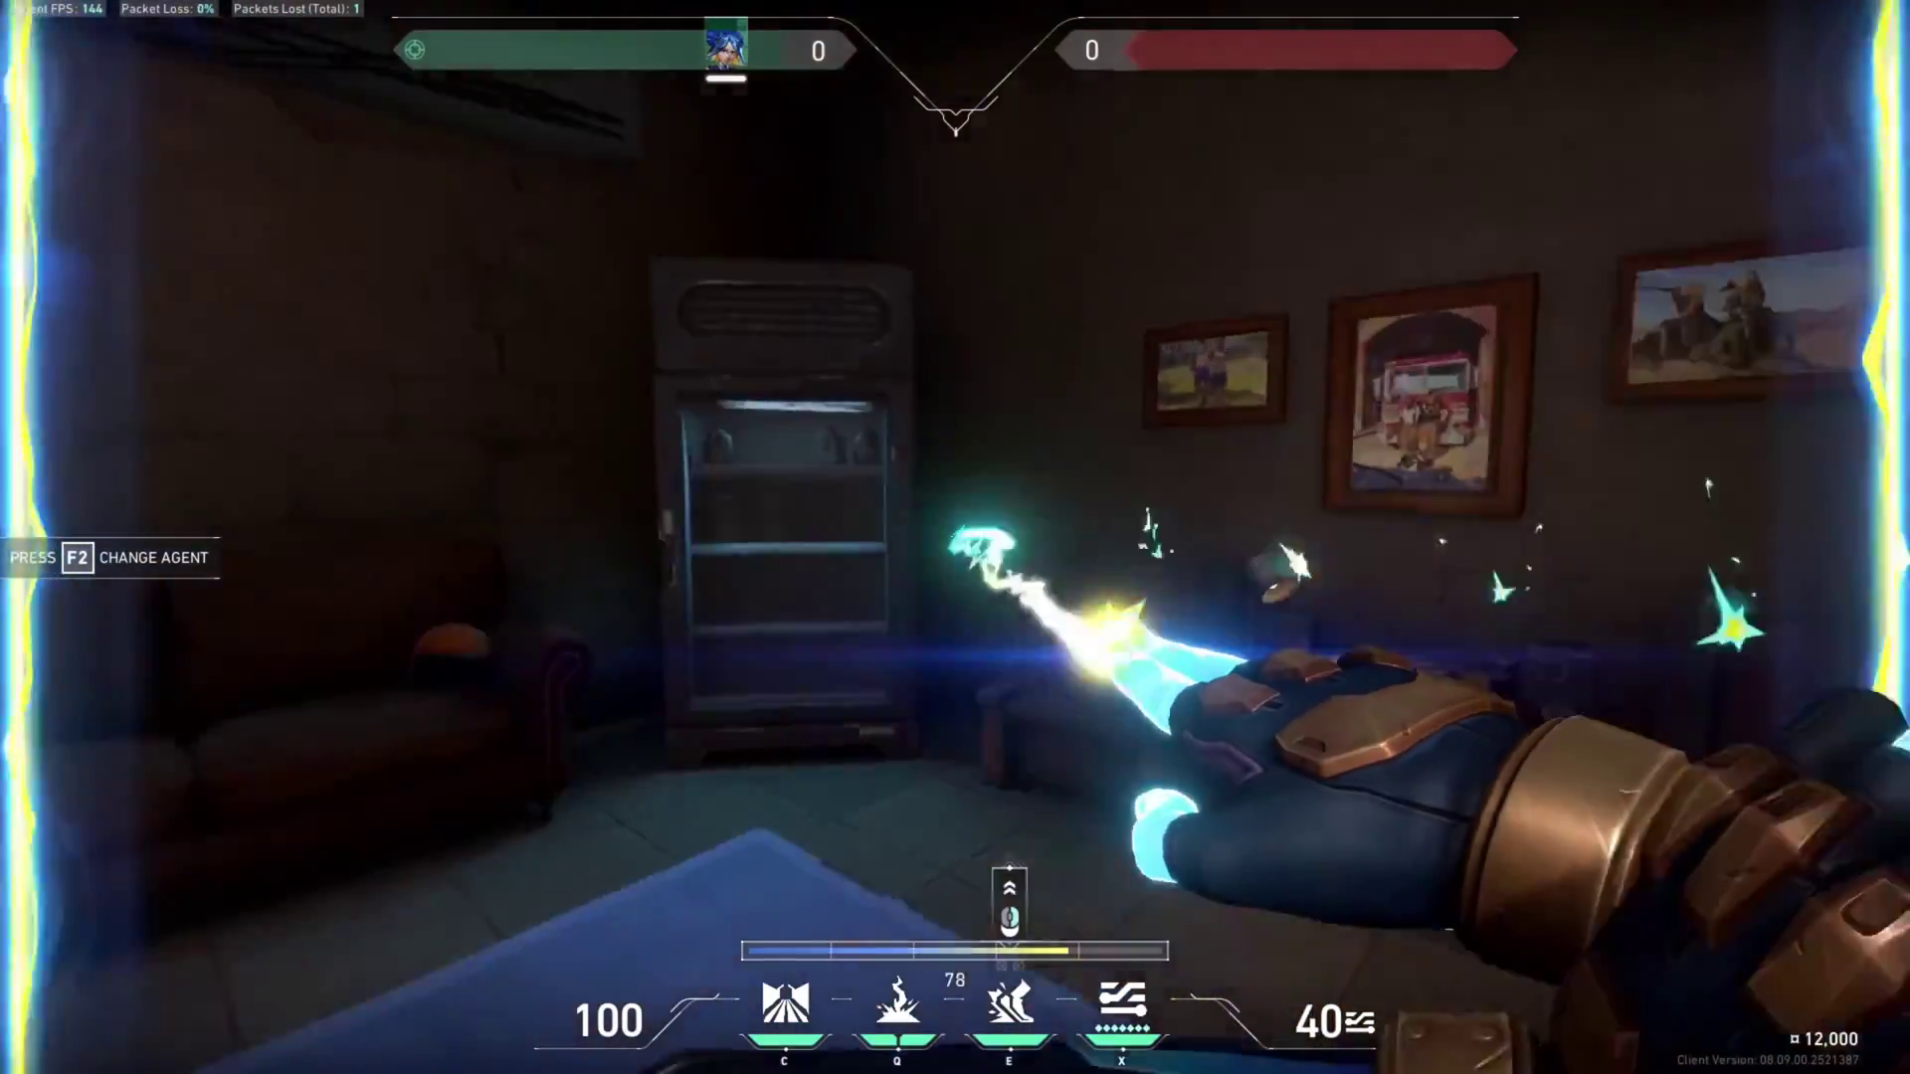
pyautogui.press('w')
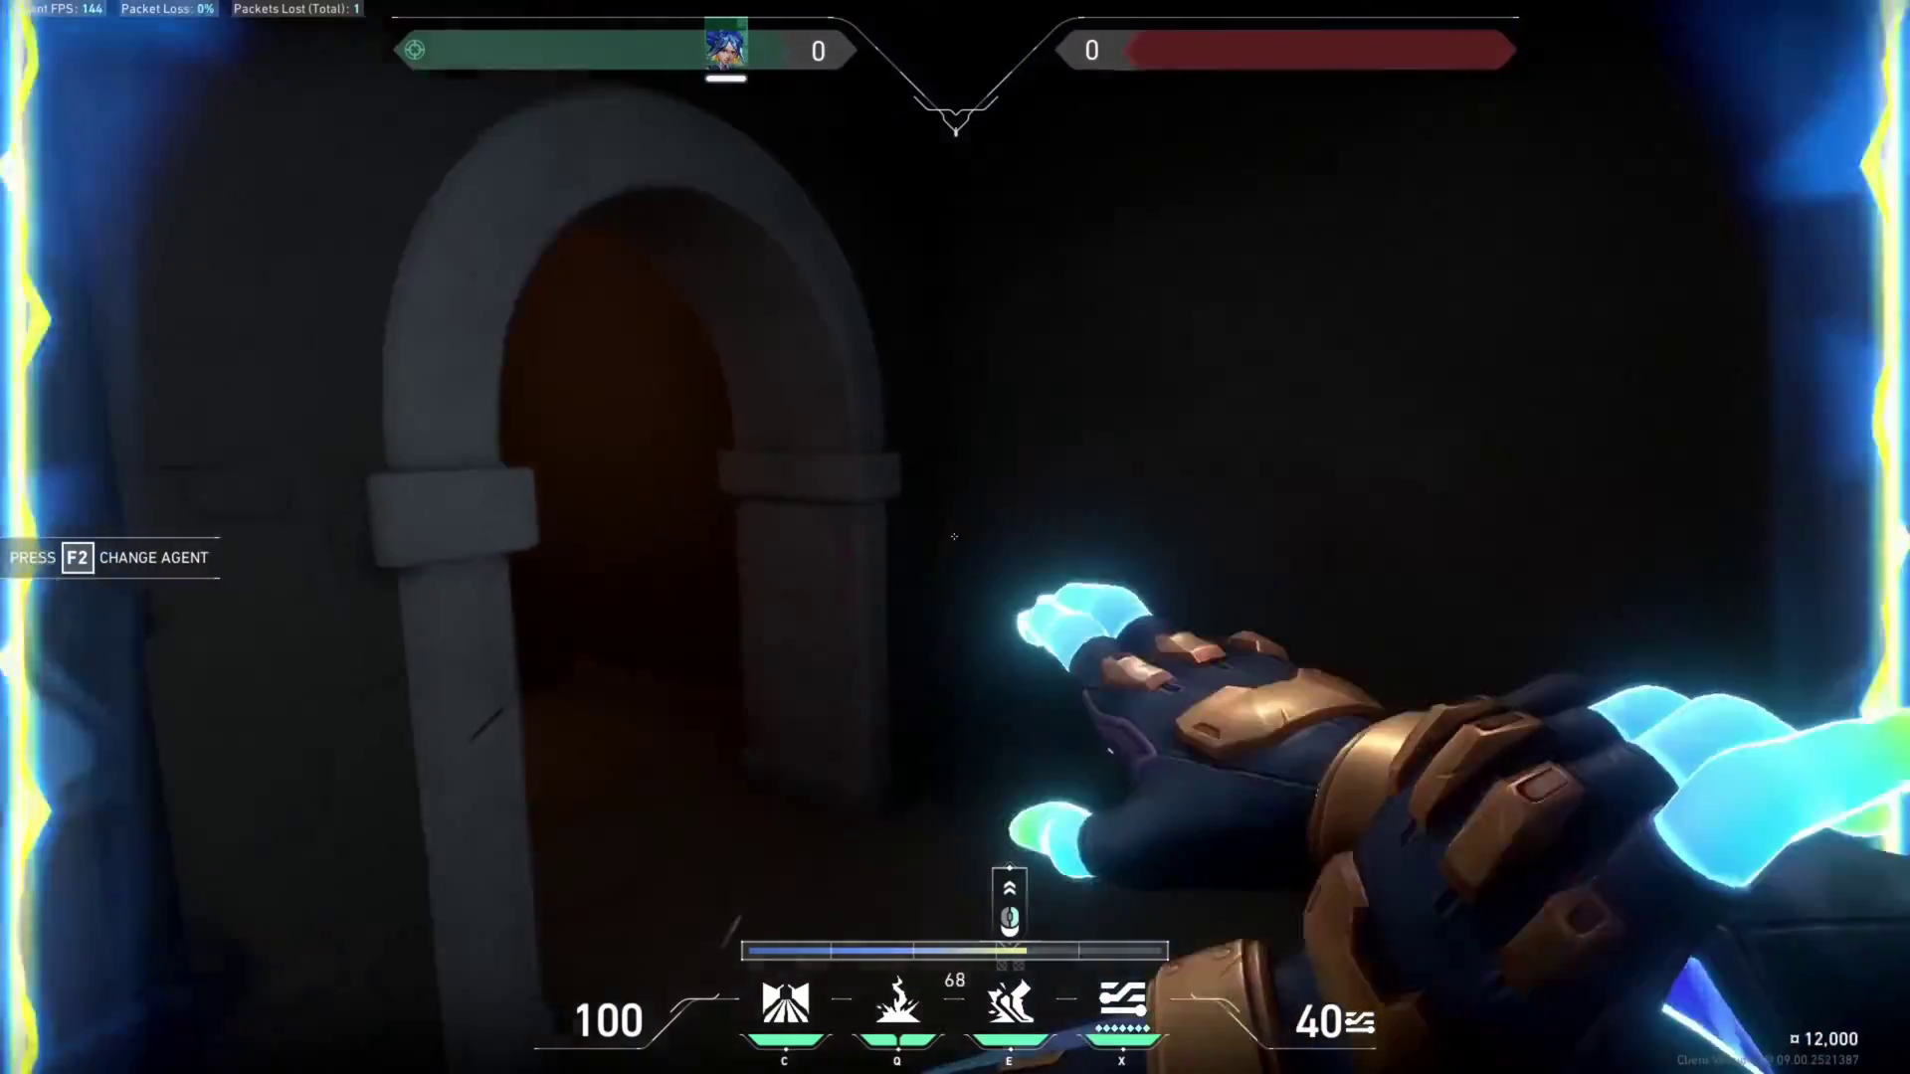
pyautogui.press('w')
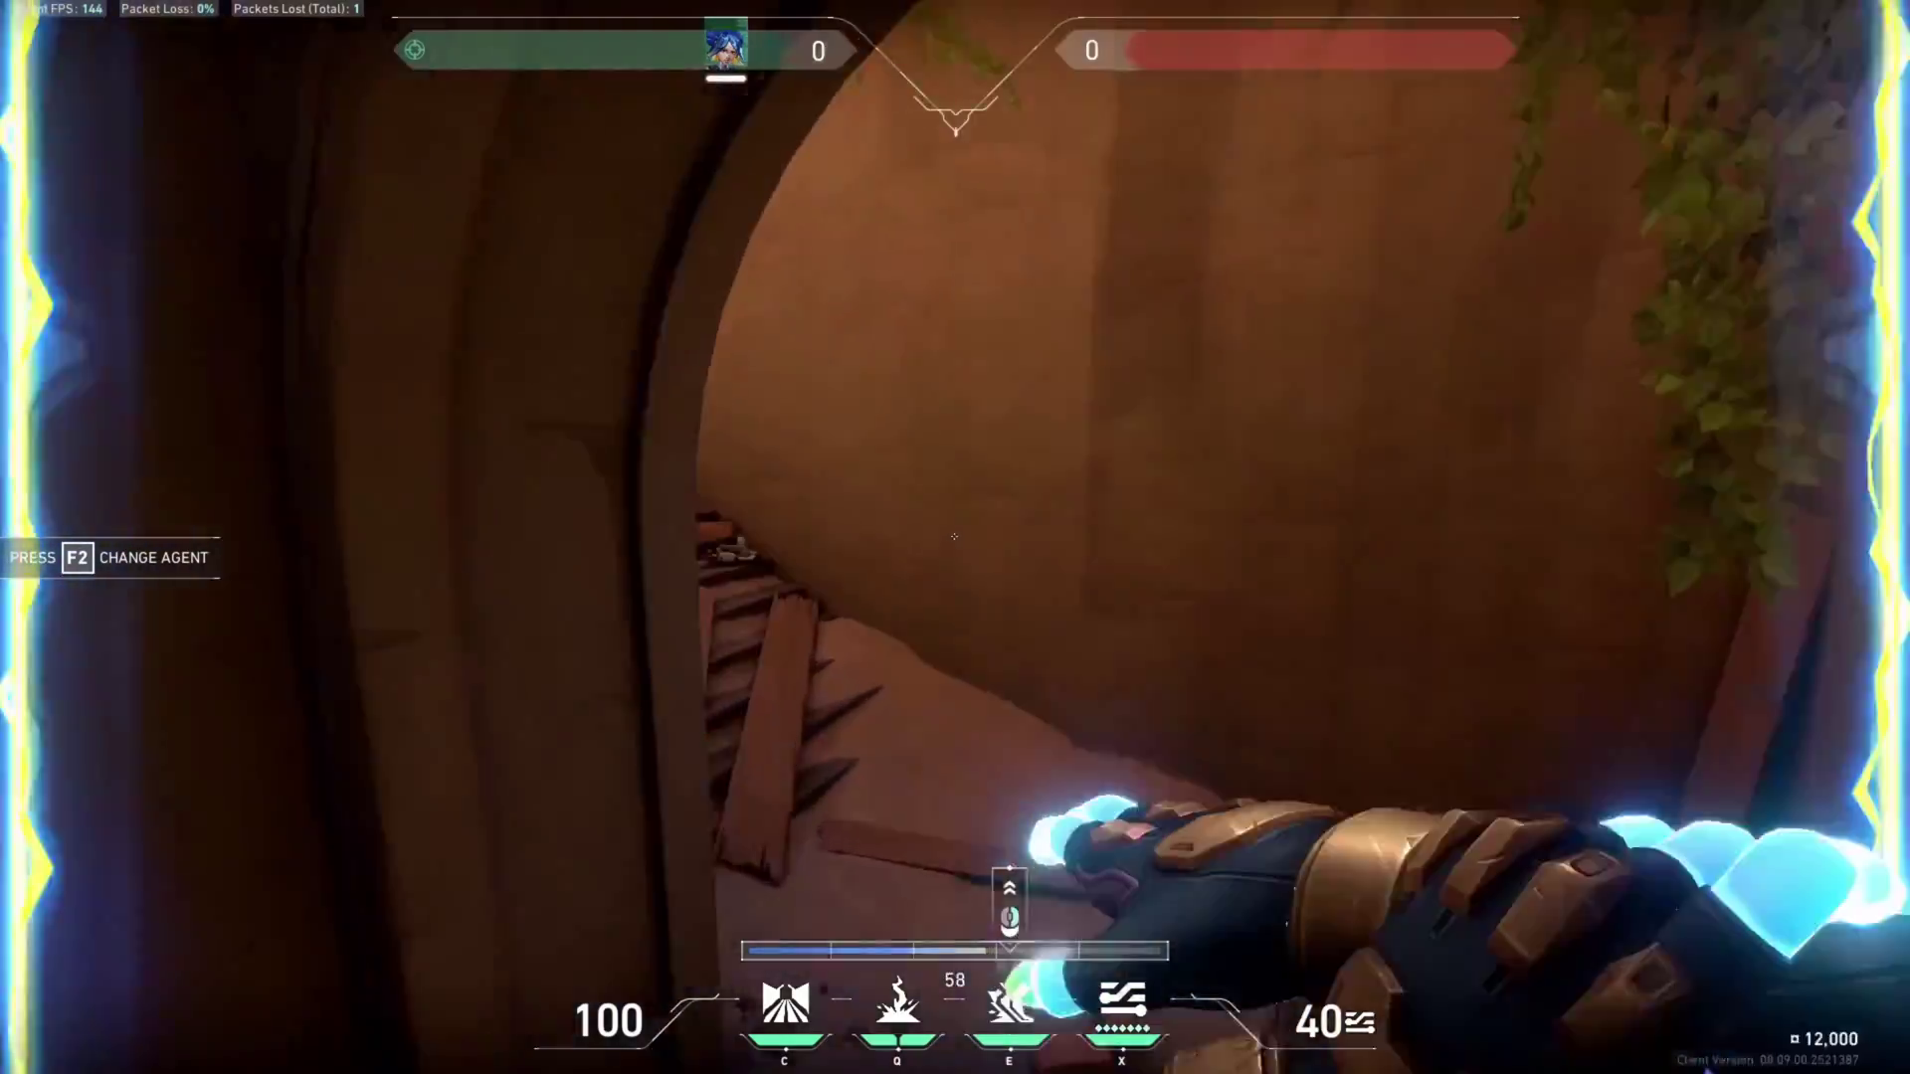
pyautogui.press('w')
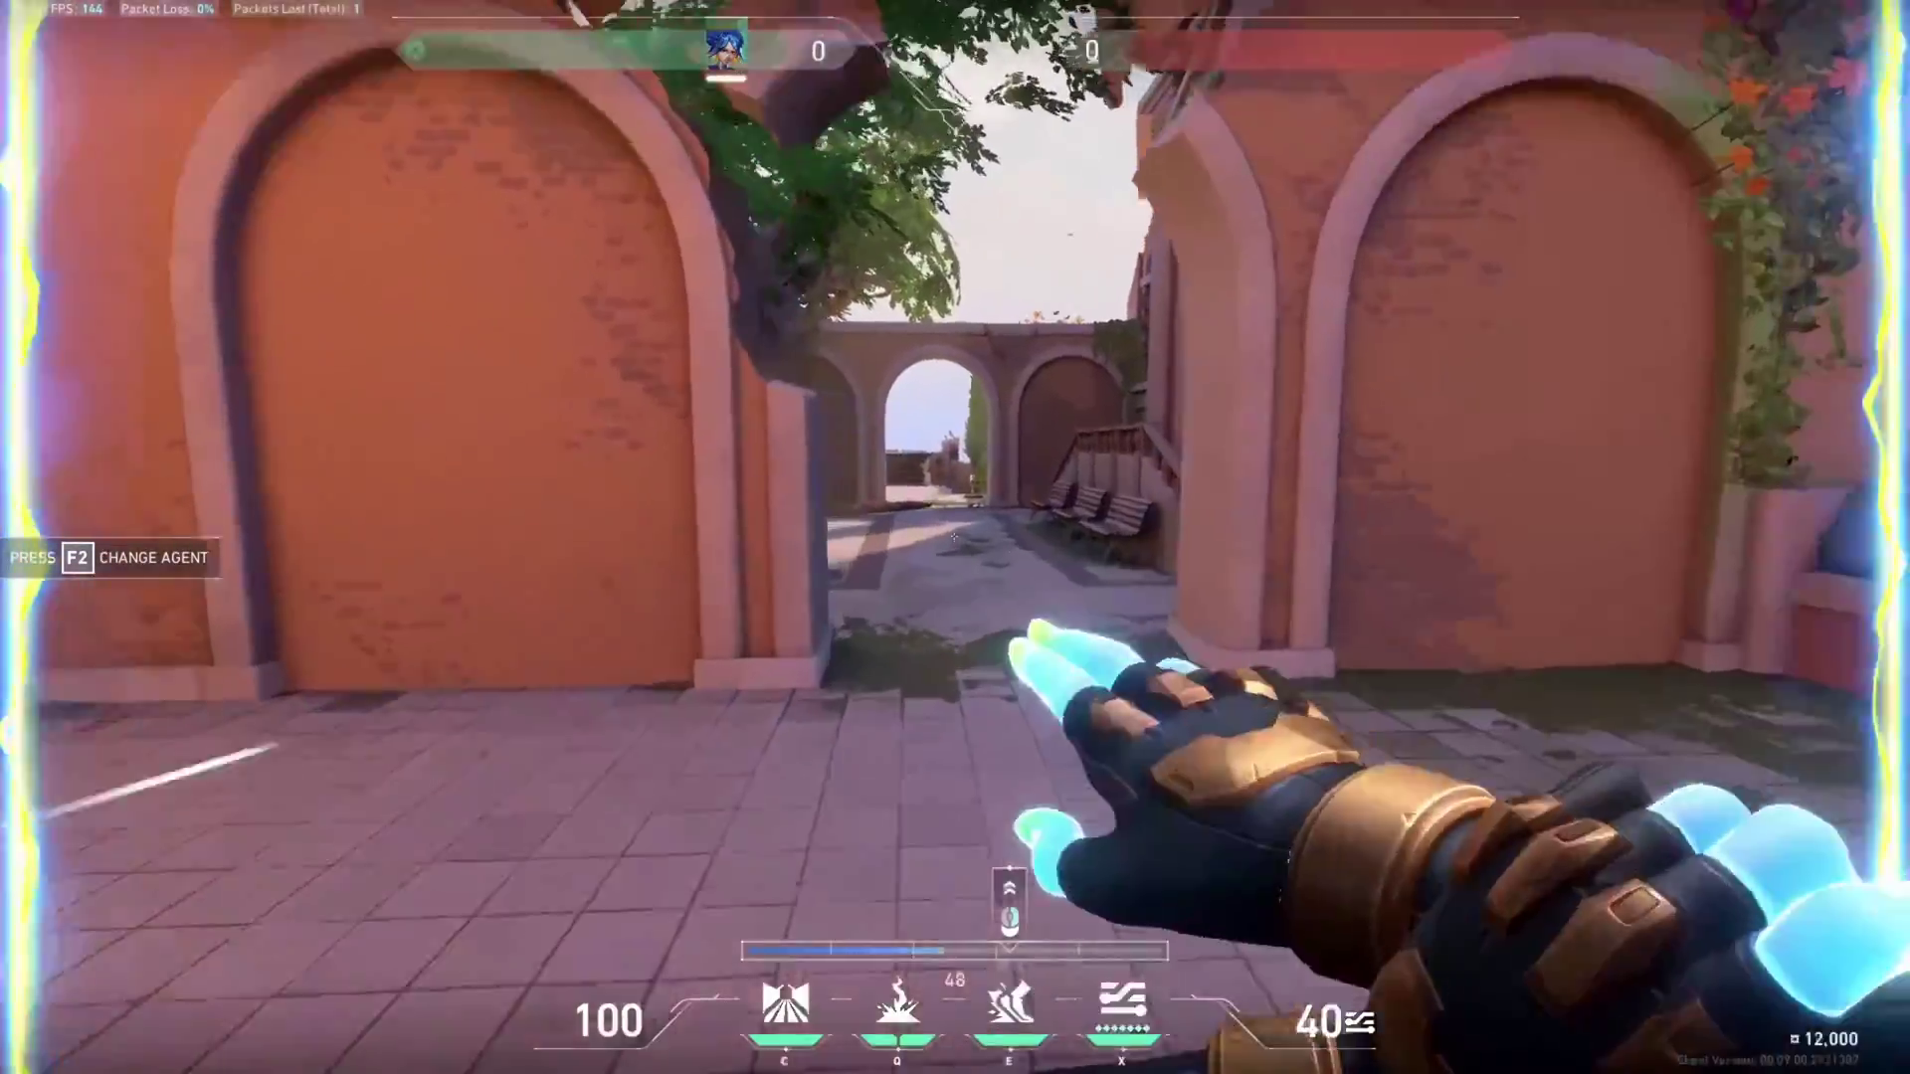
pyautogui.press('w')
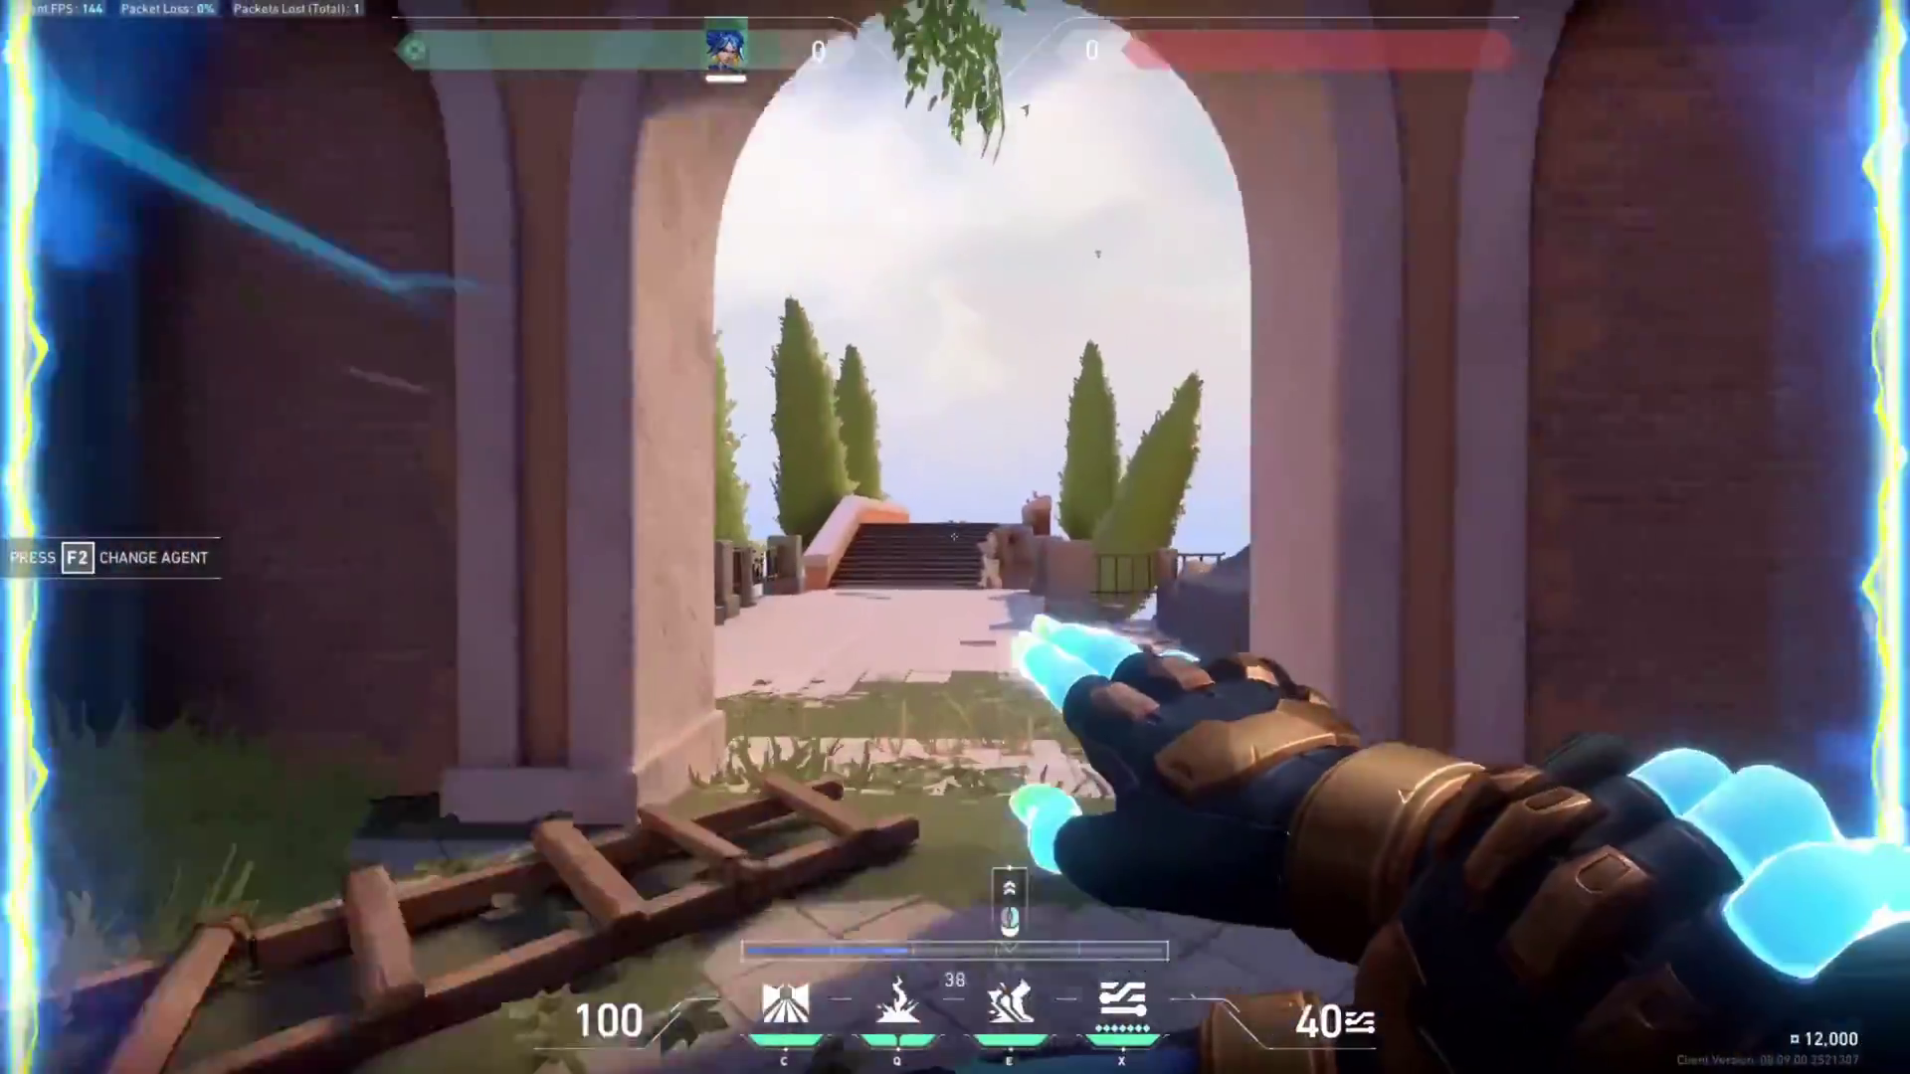
pyautogui.press('w')
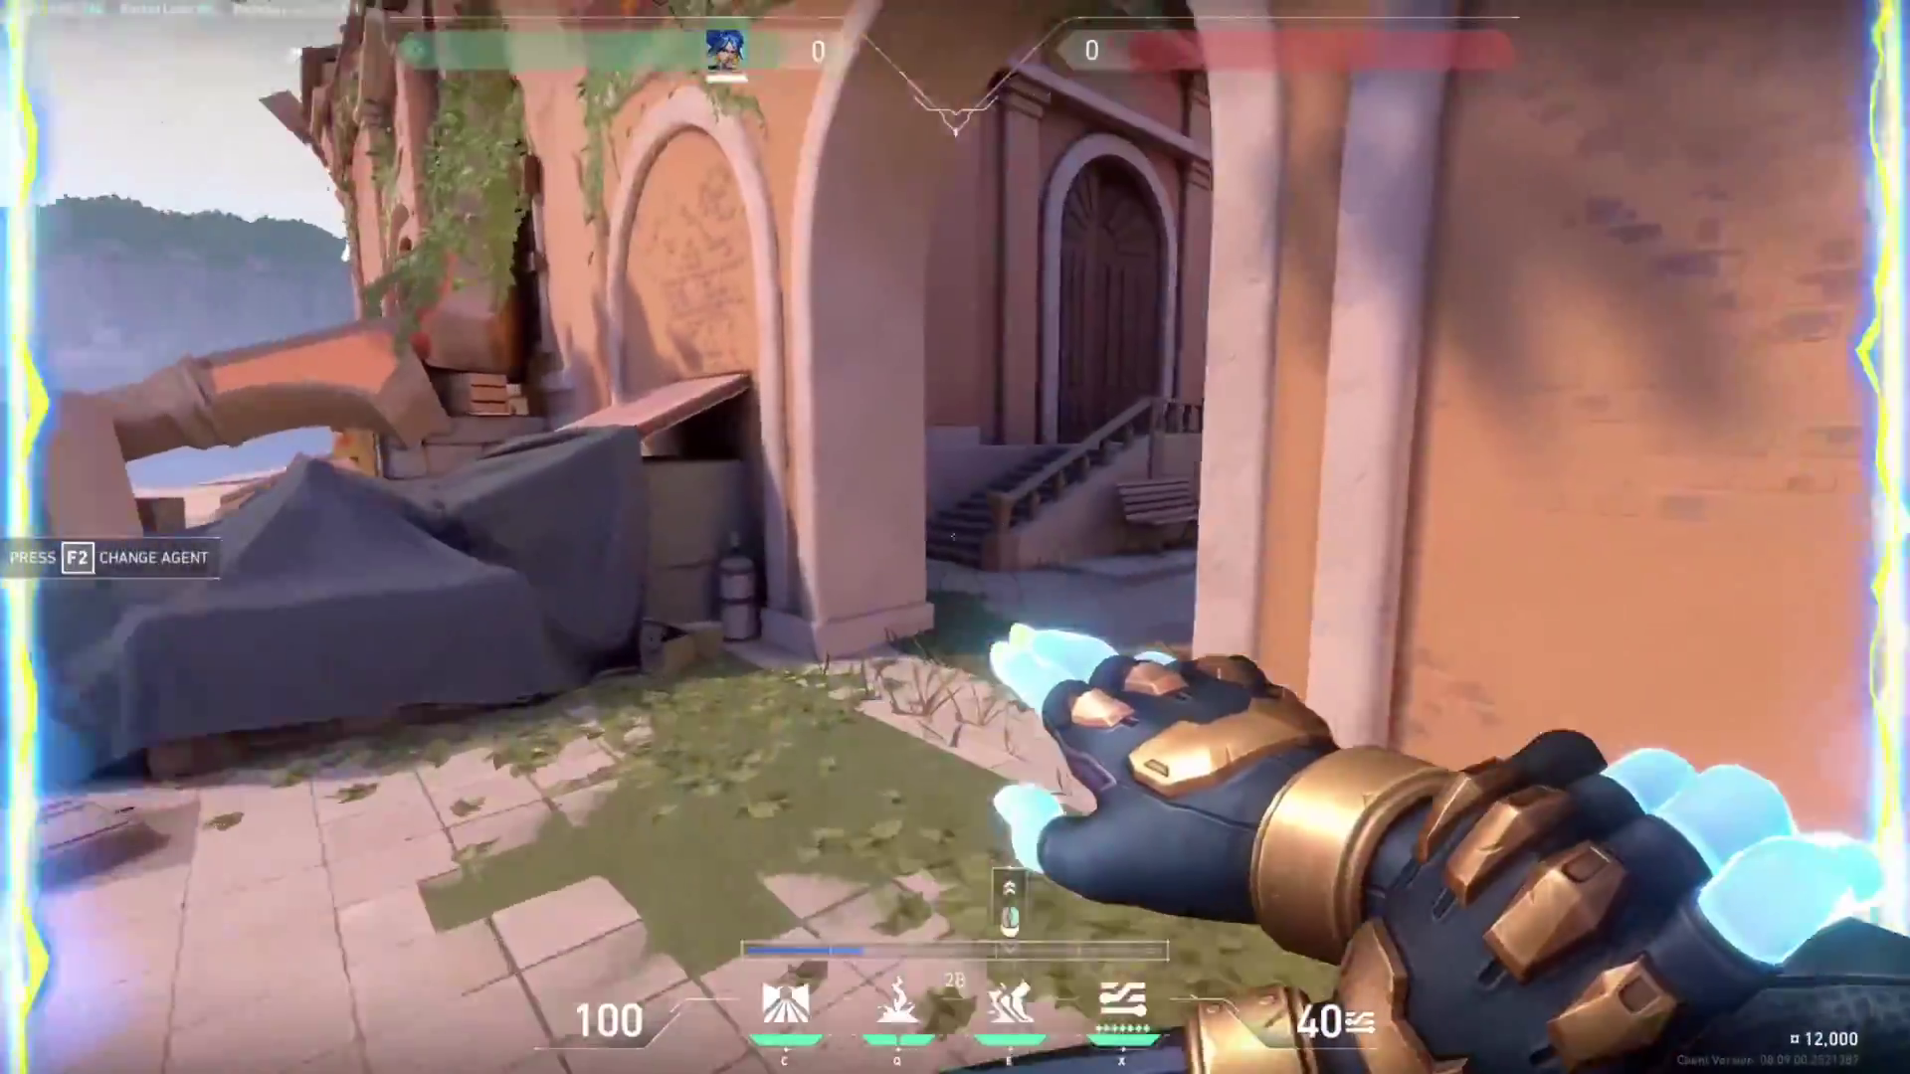
# Run the long passage, respawn in the shooting range with ultimate active, then quit Valorant.
pyautogui.press('w')
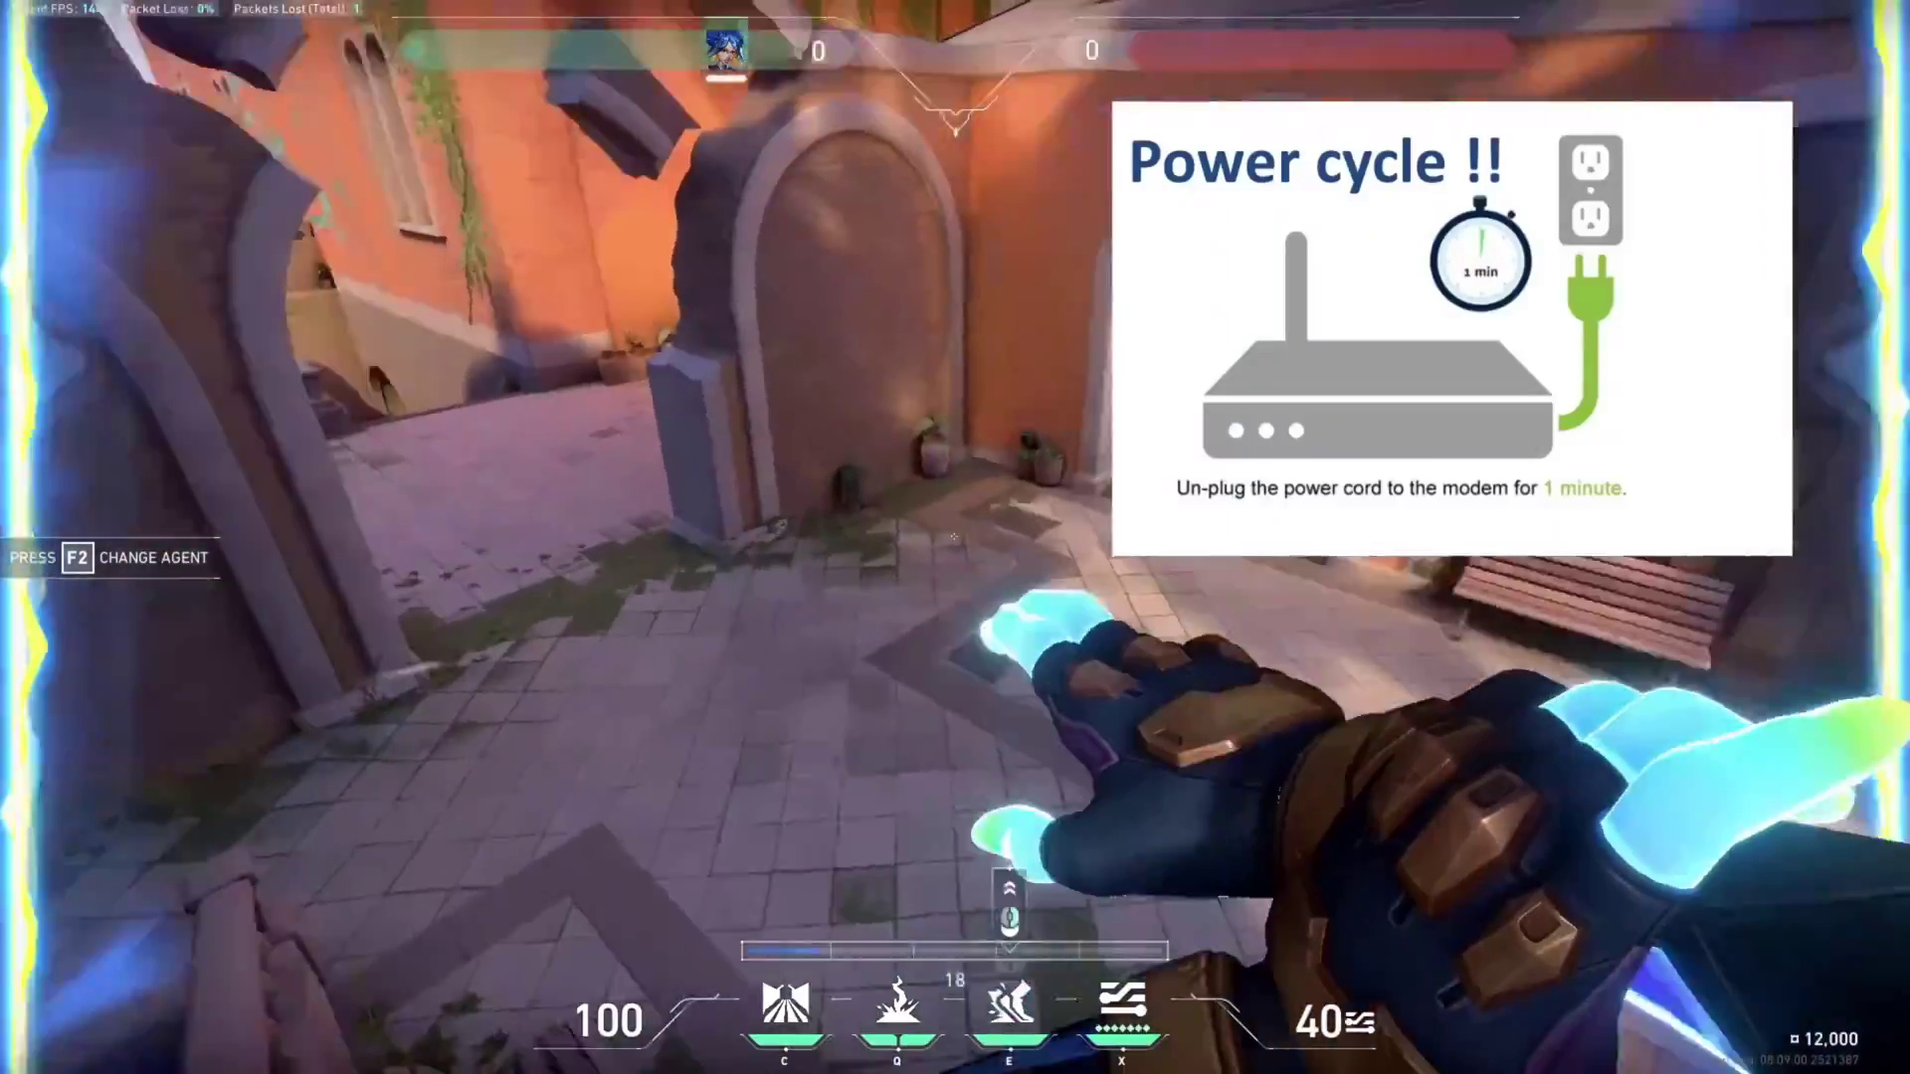
pyautogui.press('w')
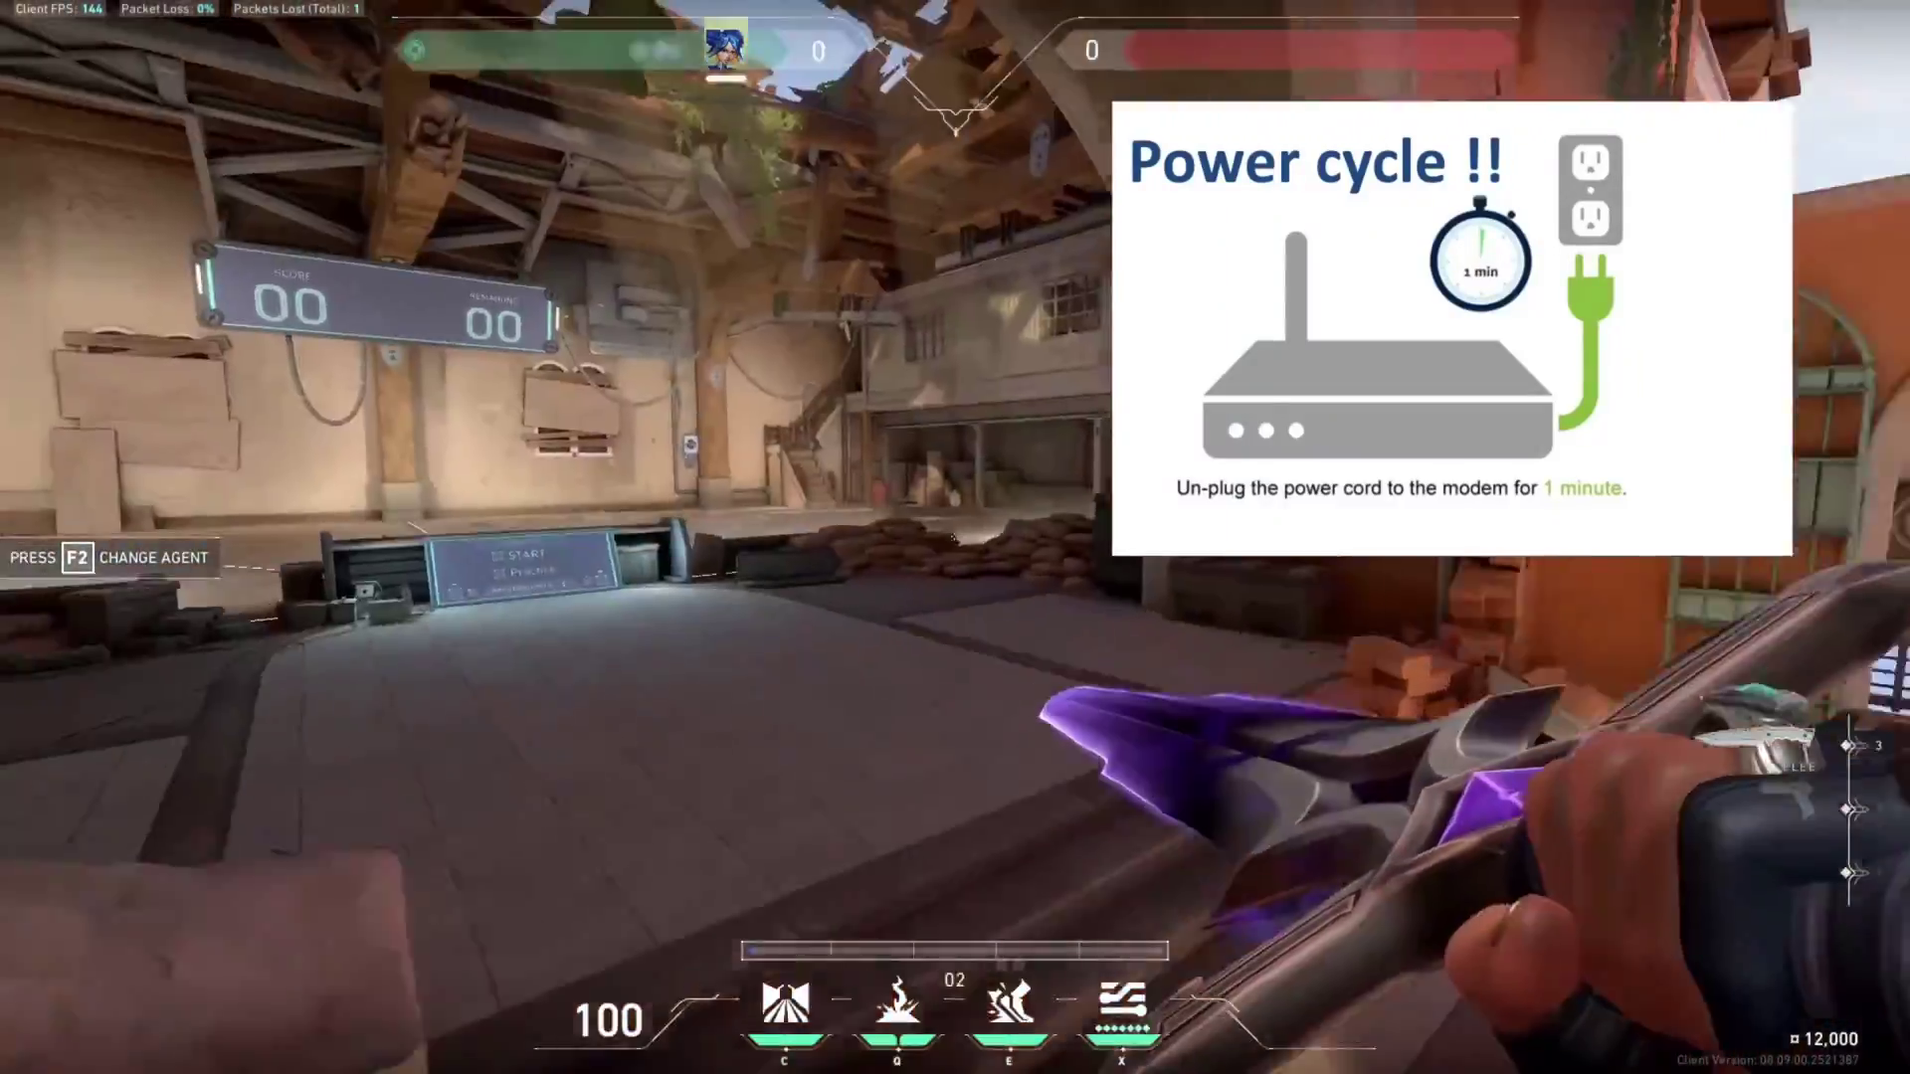
pyautogui.press('x')
pyautogui.press('w')
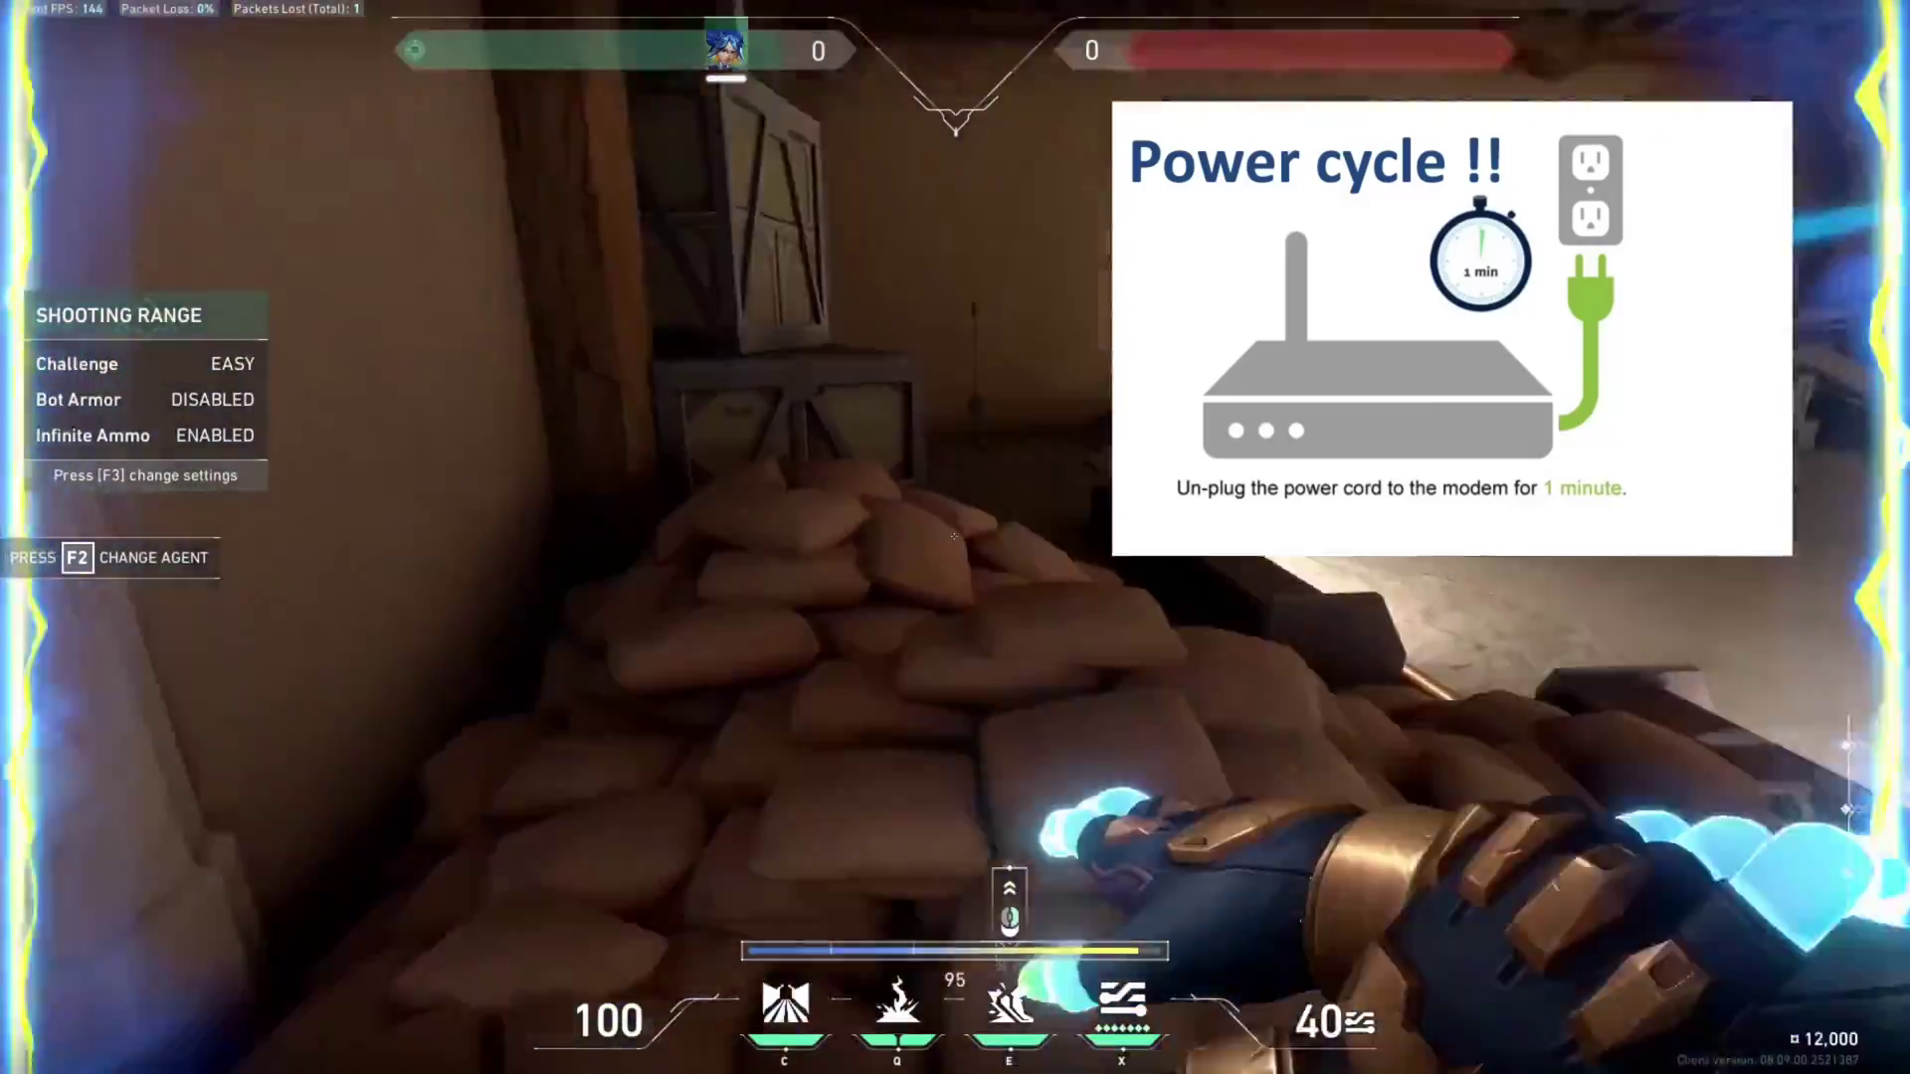
pyautogui.press('w')
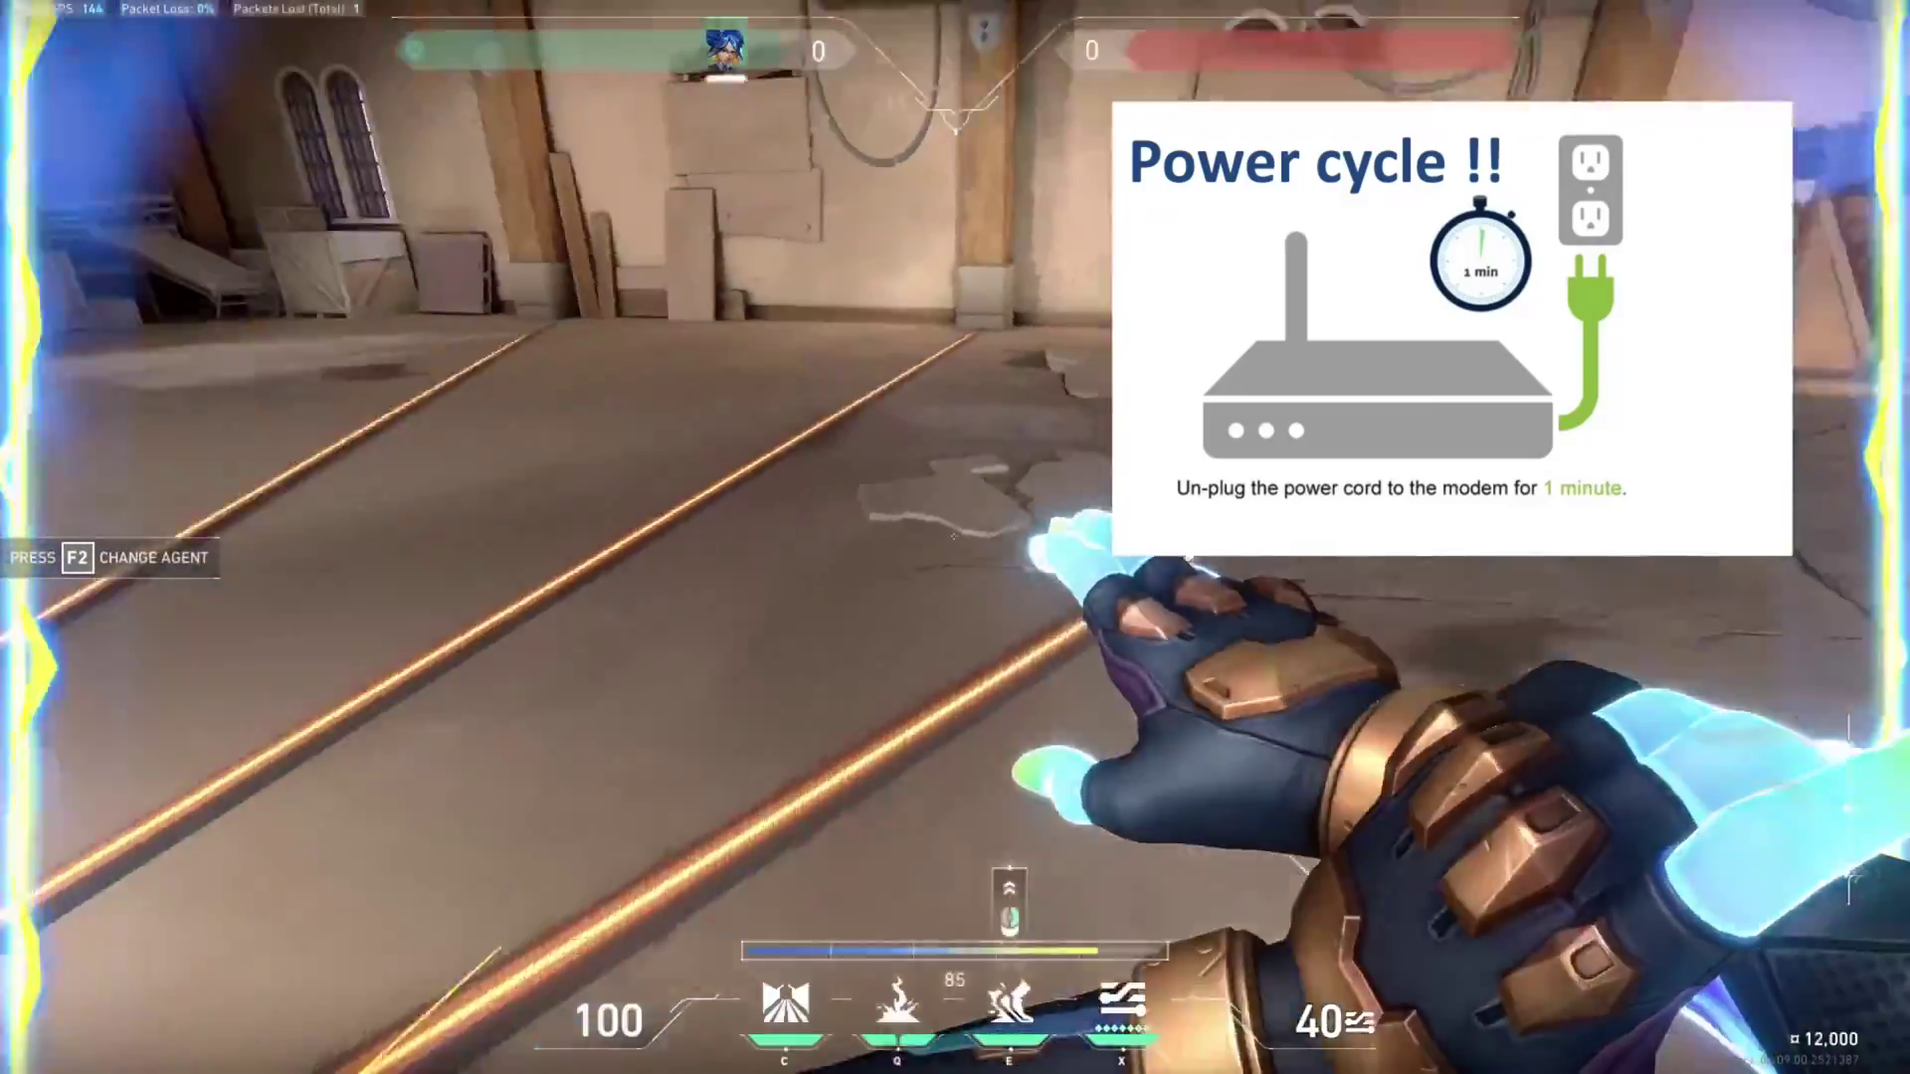
pyautogui.press('w')
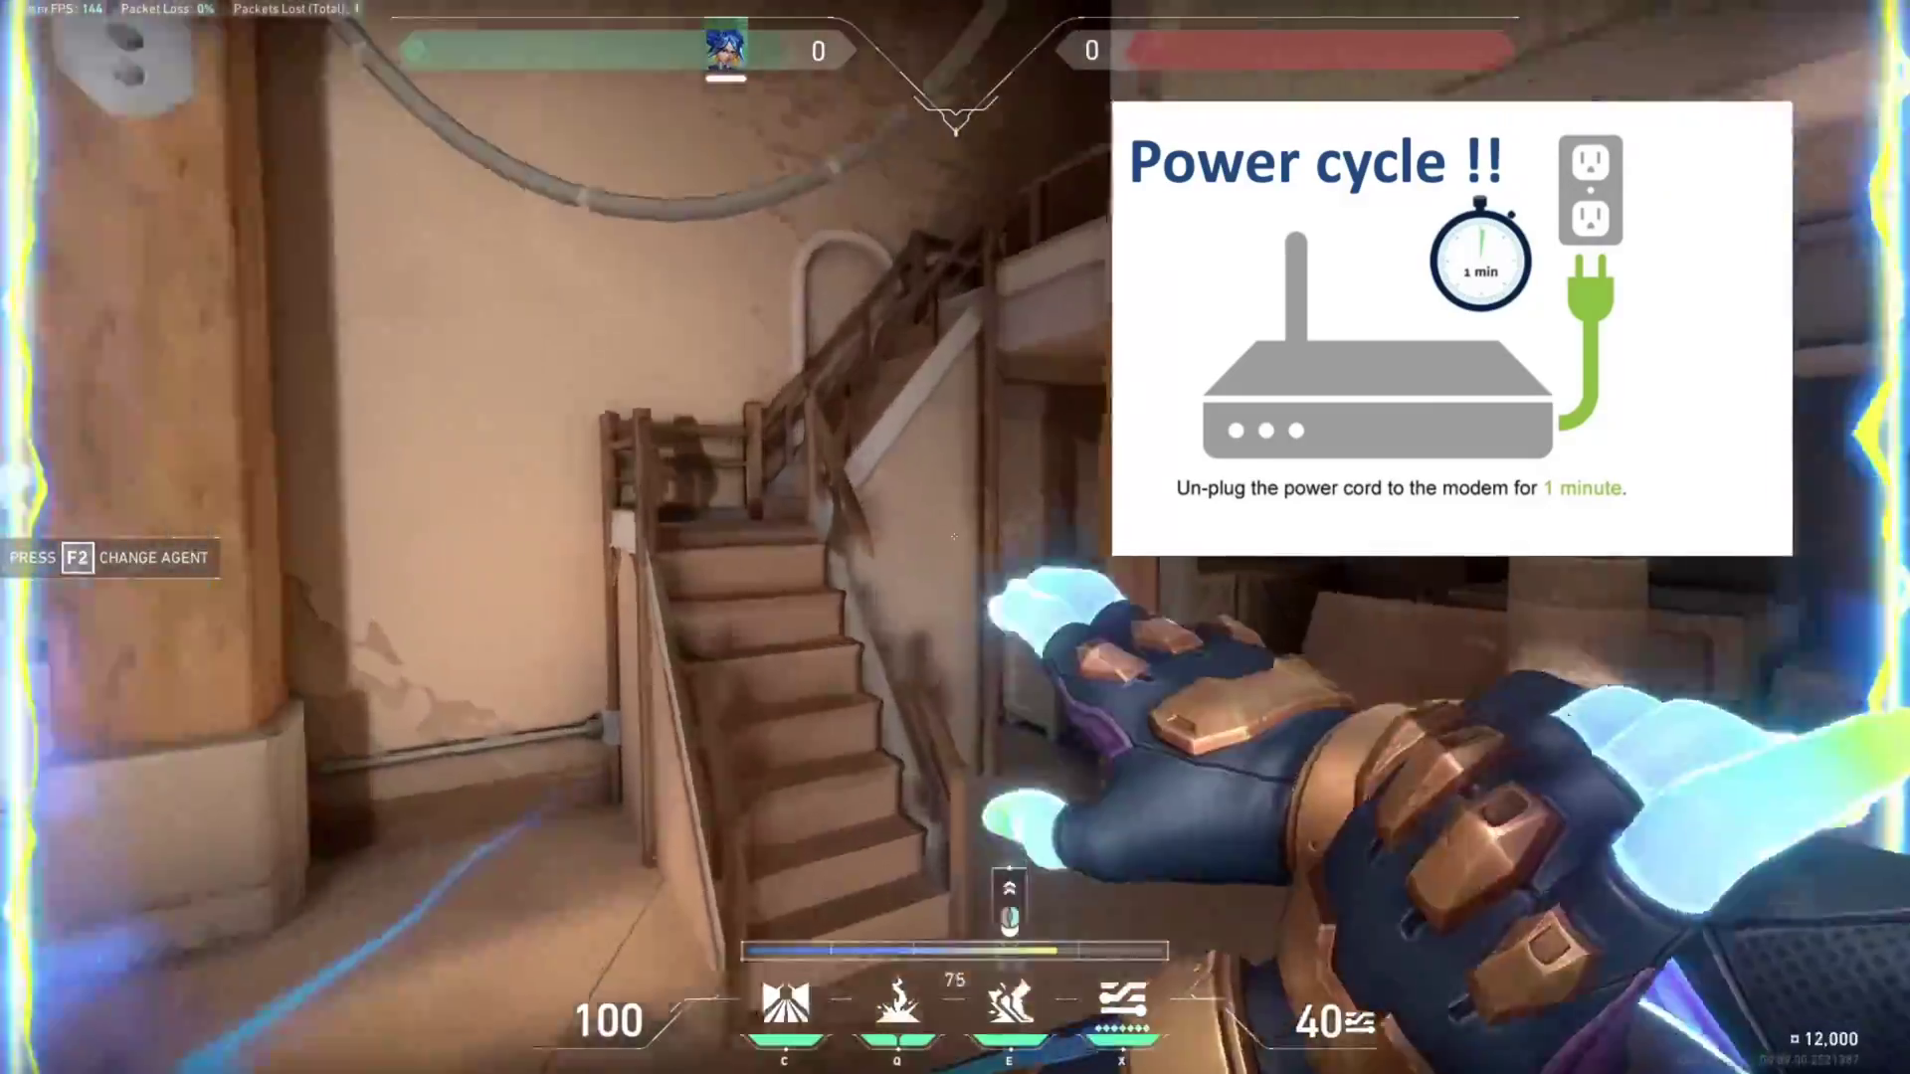
pyautogui.press('w')
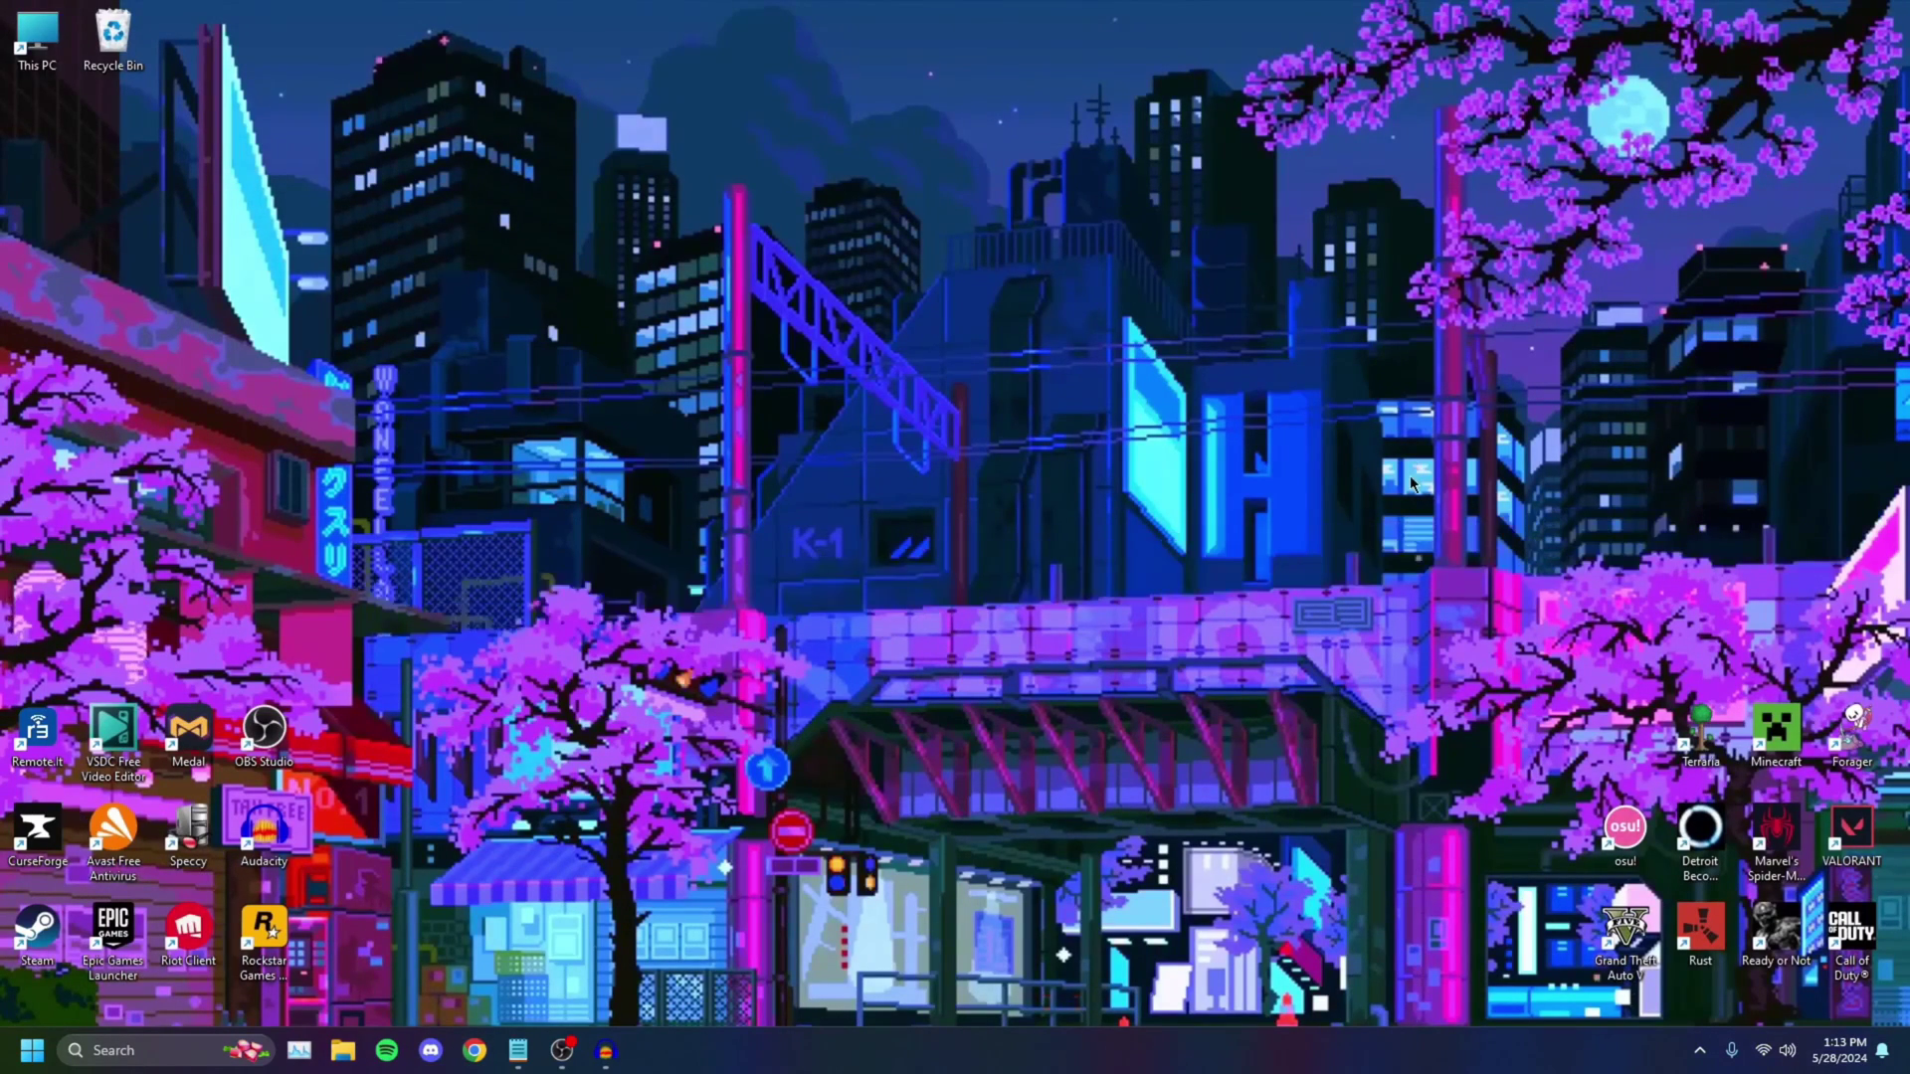
# Exit Steam from its hidden taskbar tray icon.
pyautogui.click(1701, 1052)
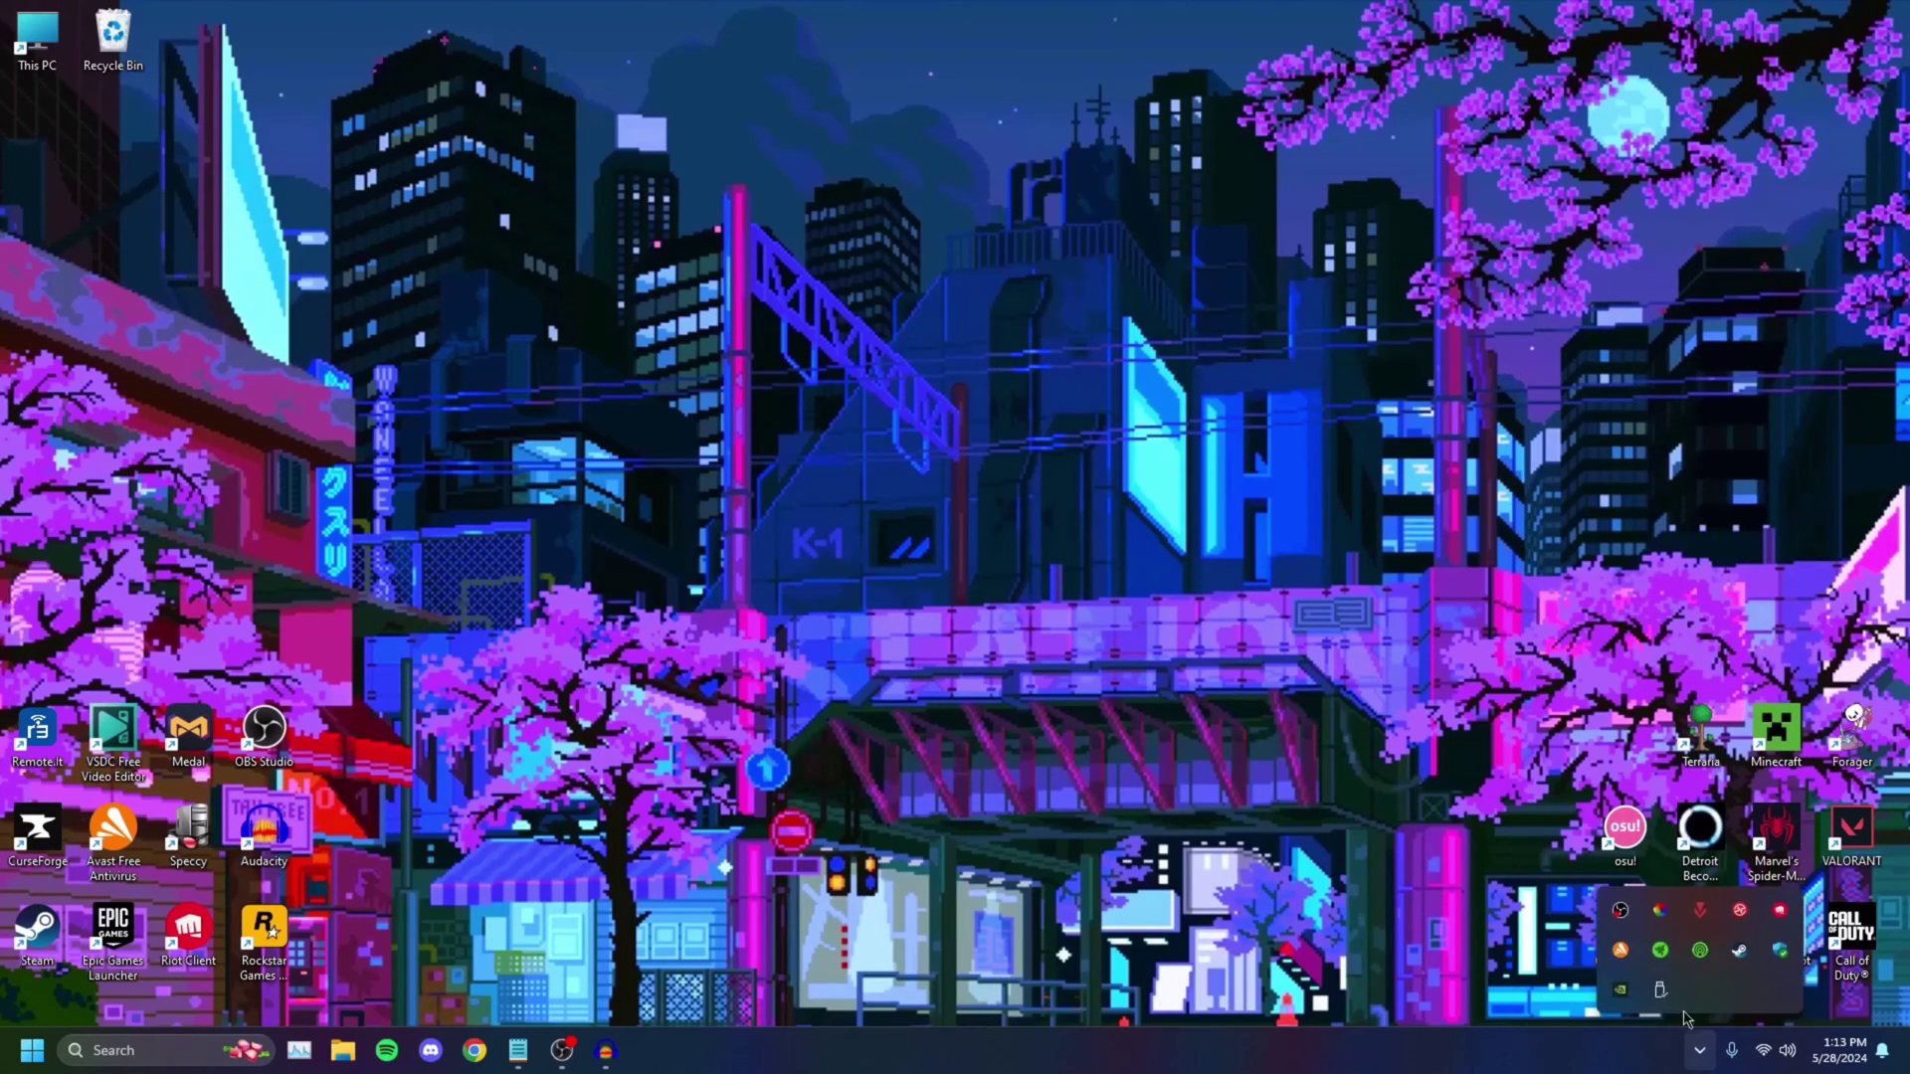
pyautogui.rightClick(1742, 955)
pyautogui.click(1522, 950)
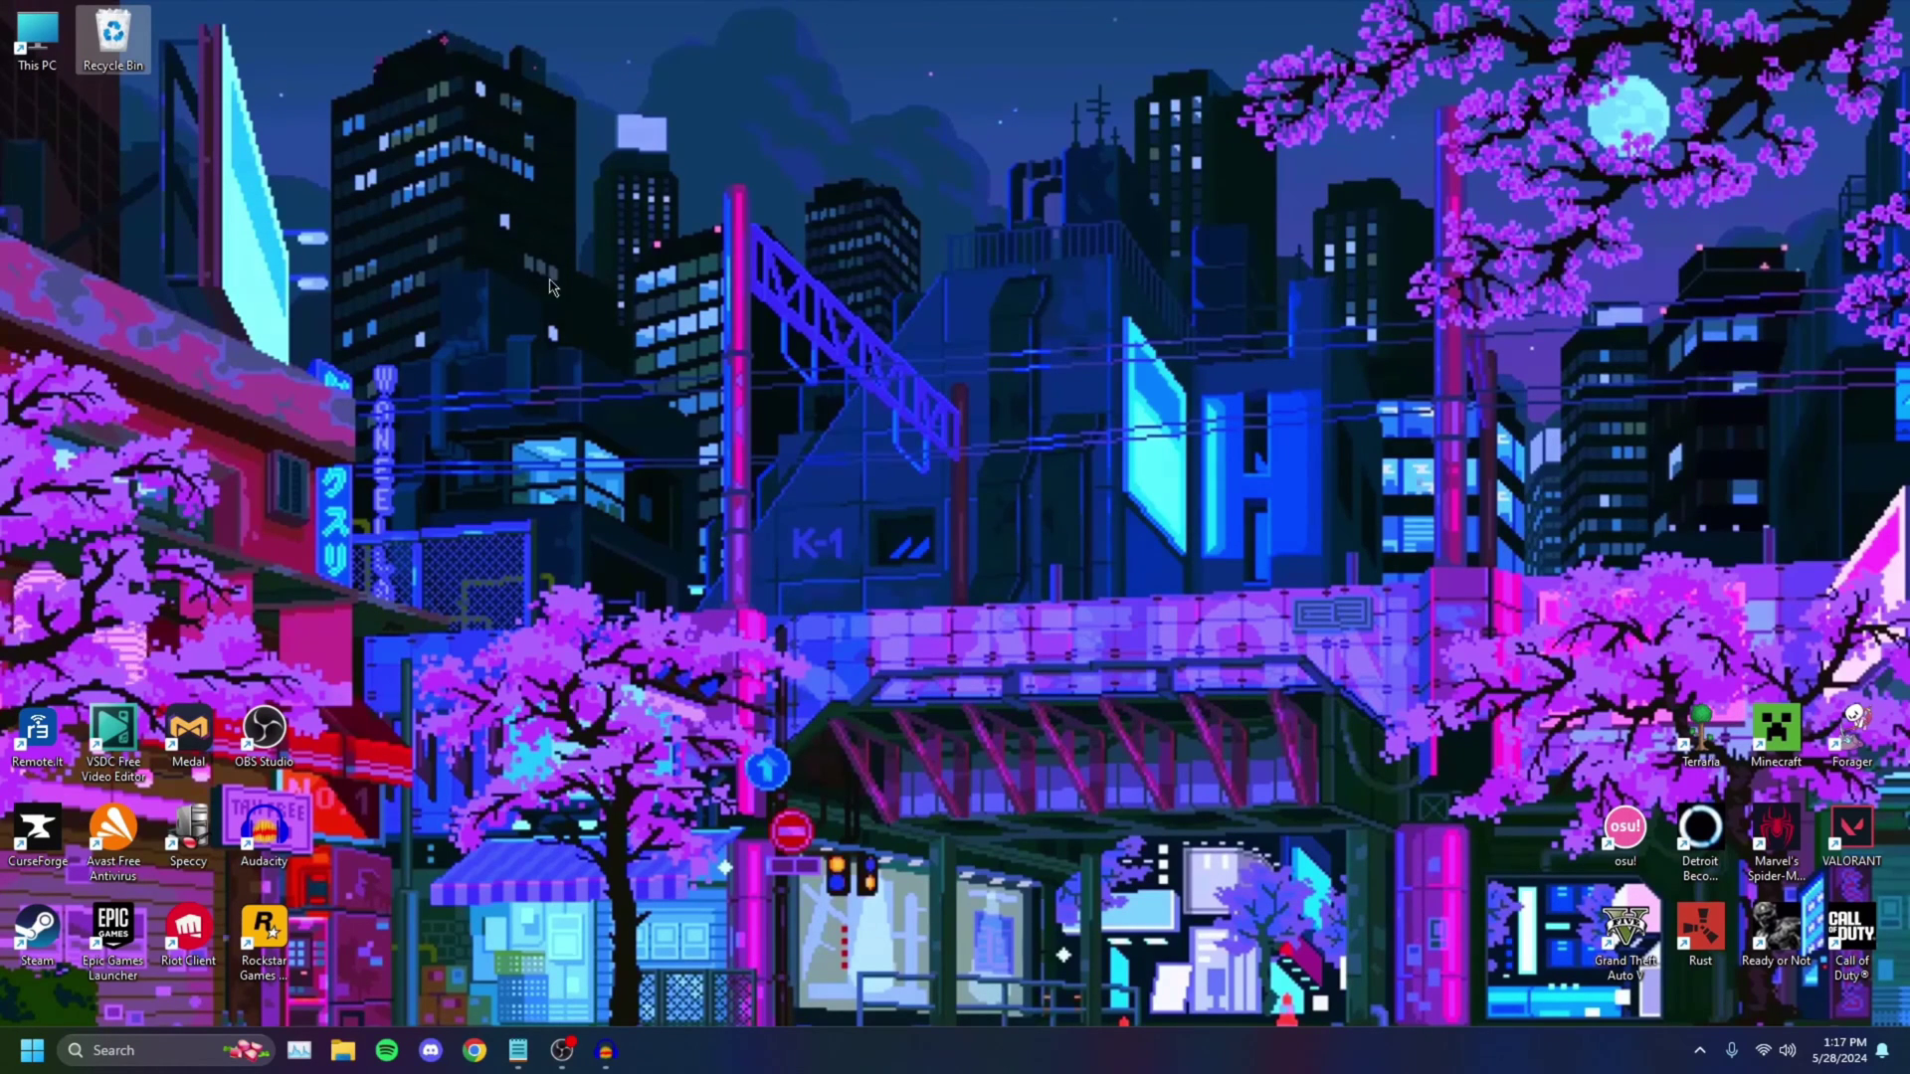
# Open Command Prompt and run ipconfig /flushdns and ipconfig /registerdns copied from the notes.
pyautogui.click(128, 1054)
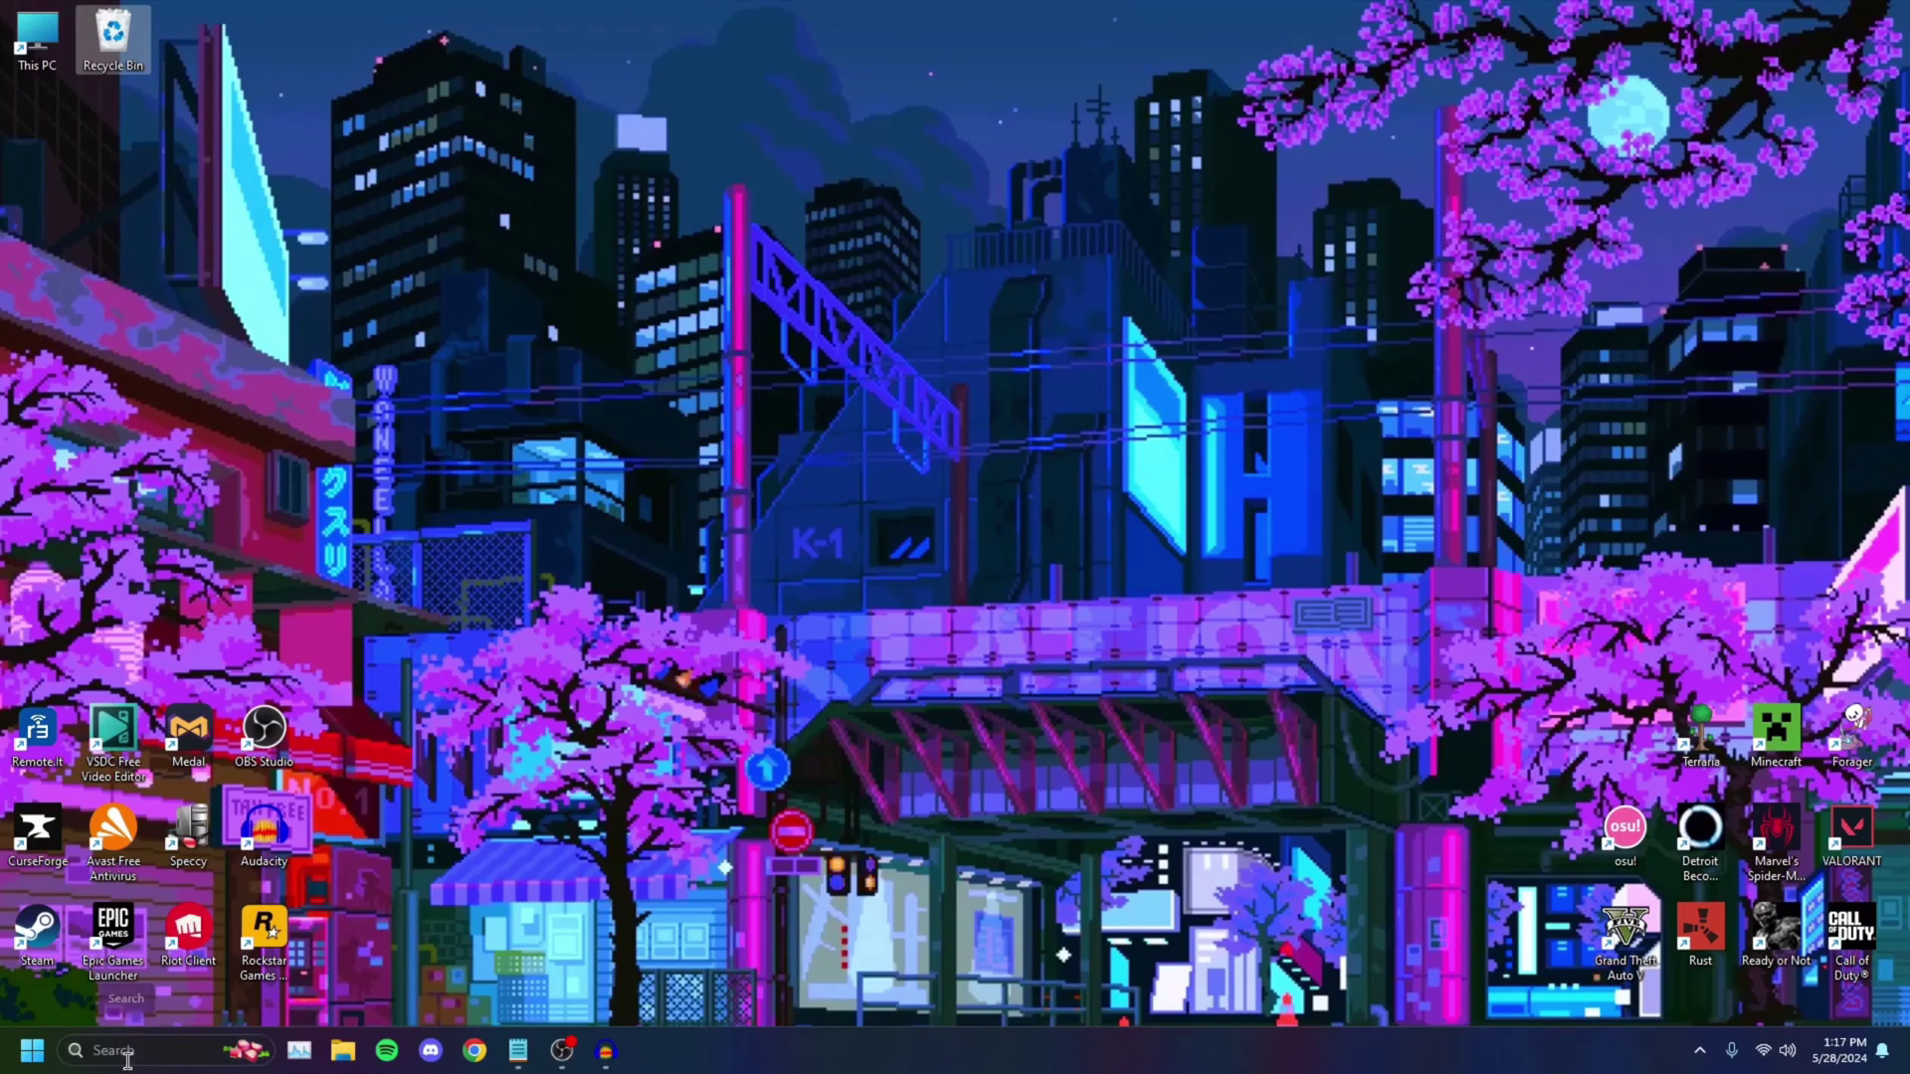
pyautogui.write('cmd')
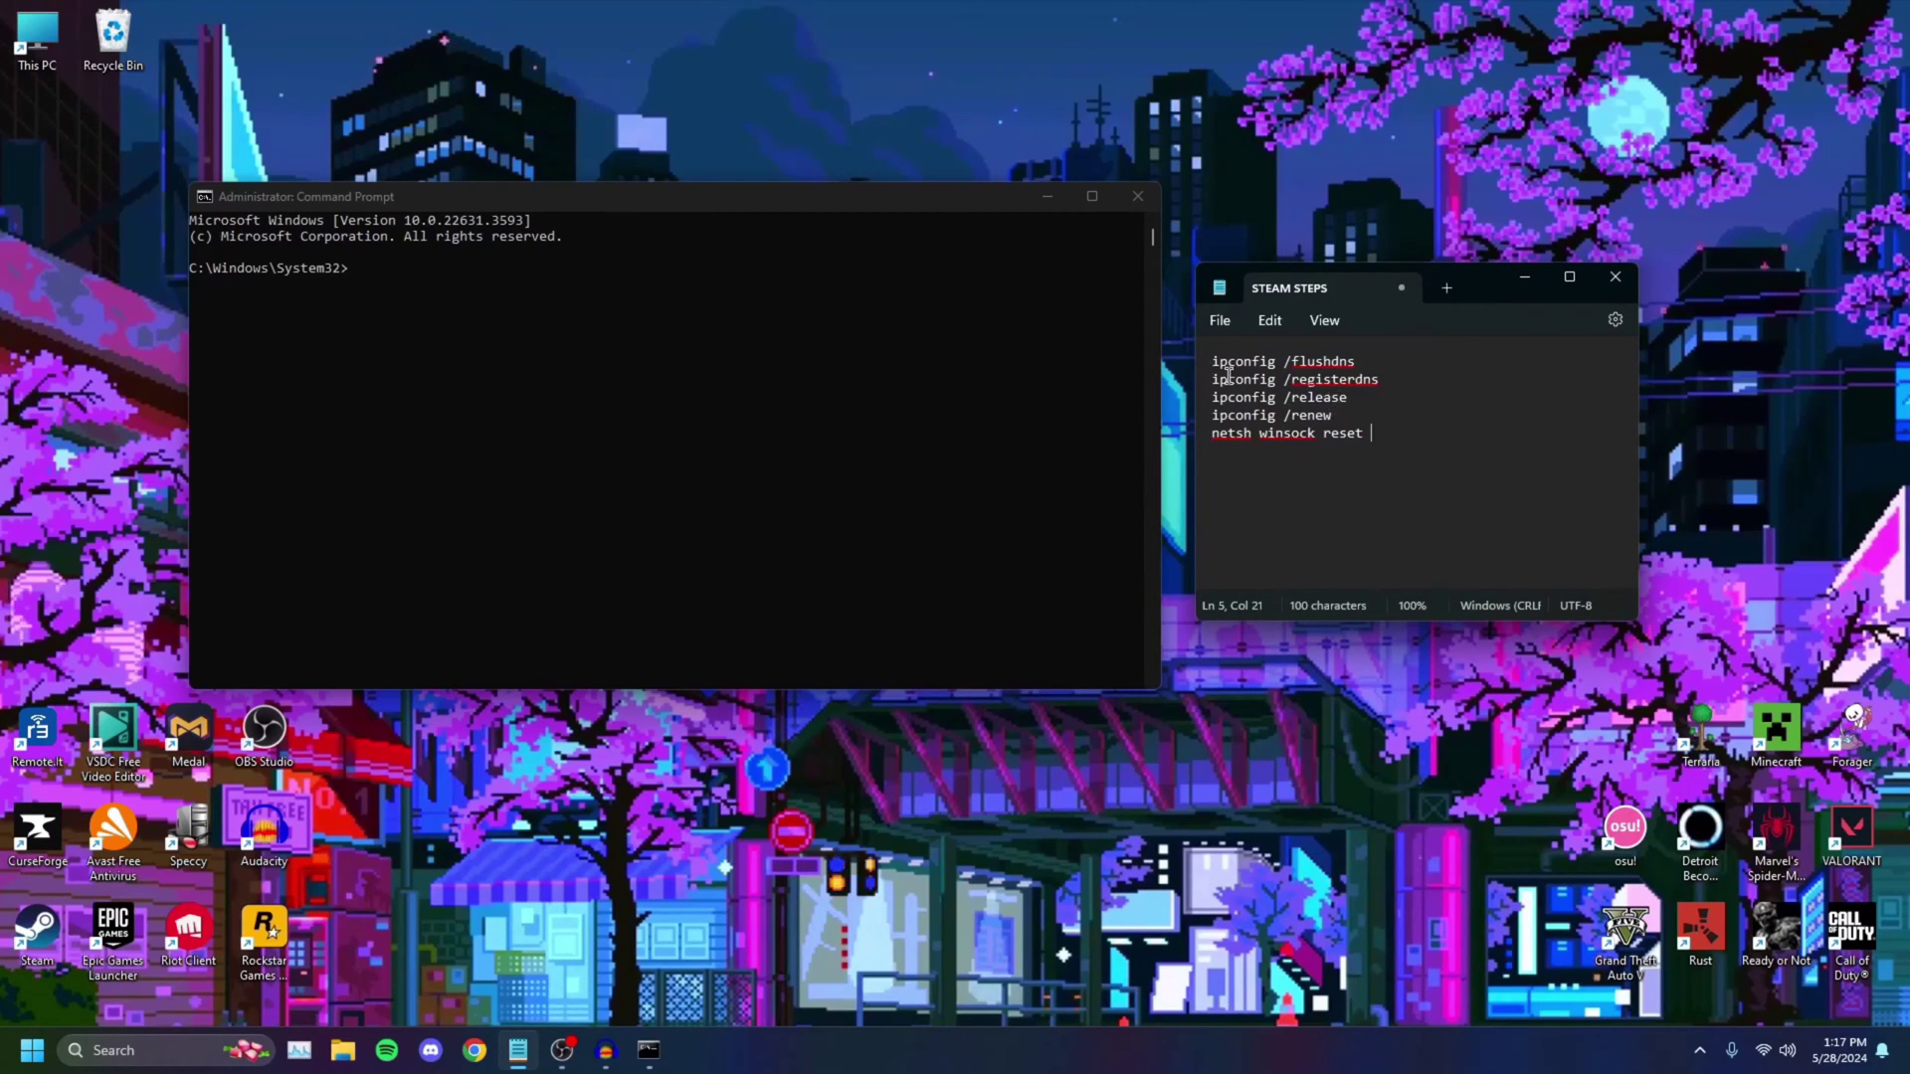
pyautogui.moveTo(1211, 363); pyautogui.dragTo(1360, 368)
pyautogui.hotkey('ctrl', 'c')
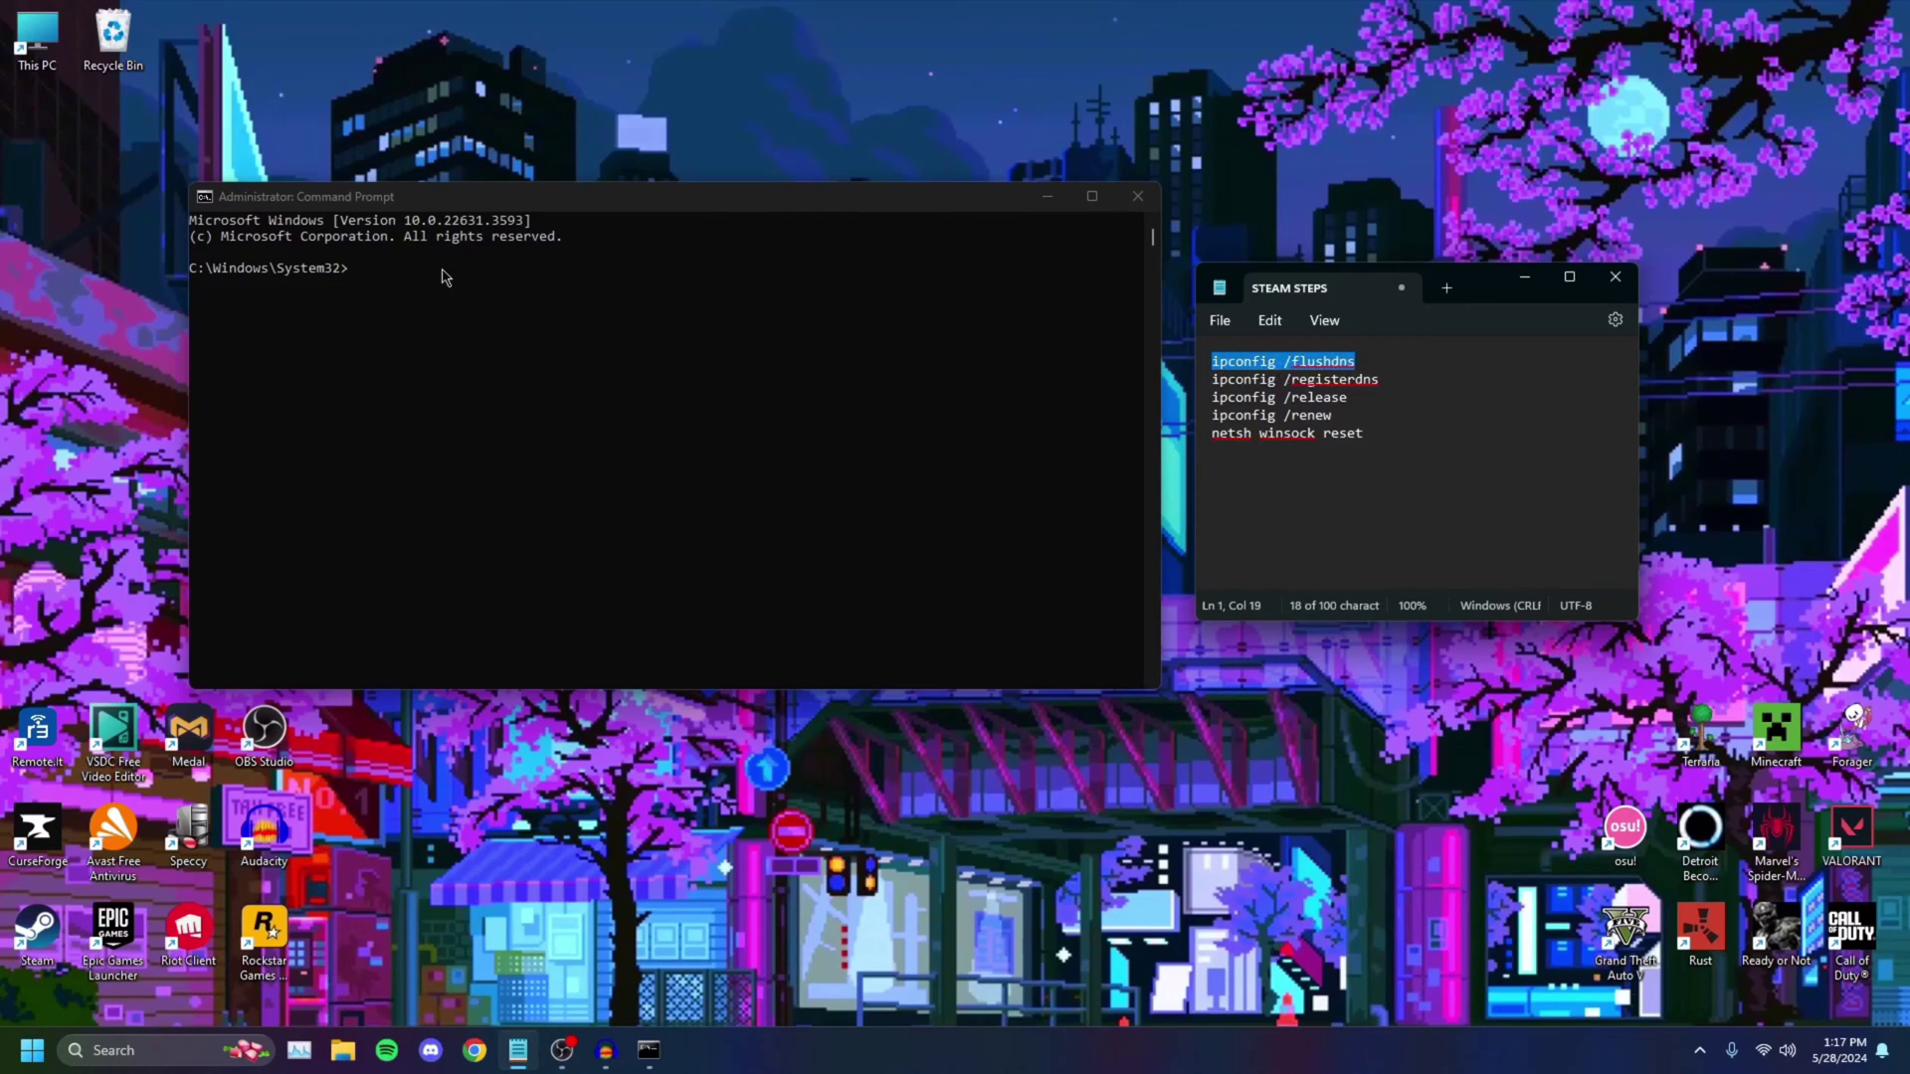
pyautogui.click(476, 292)
pyautogui.hotkey('ctrl', 'v')
pyautogui.press('Return')
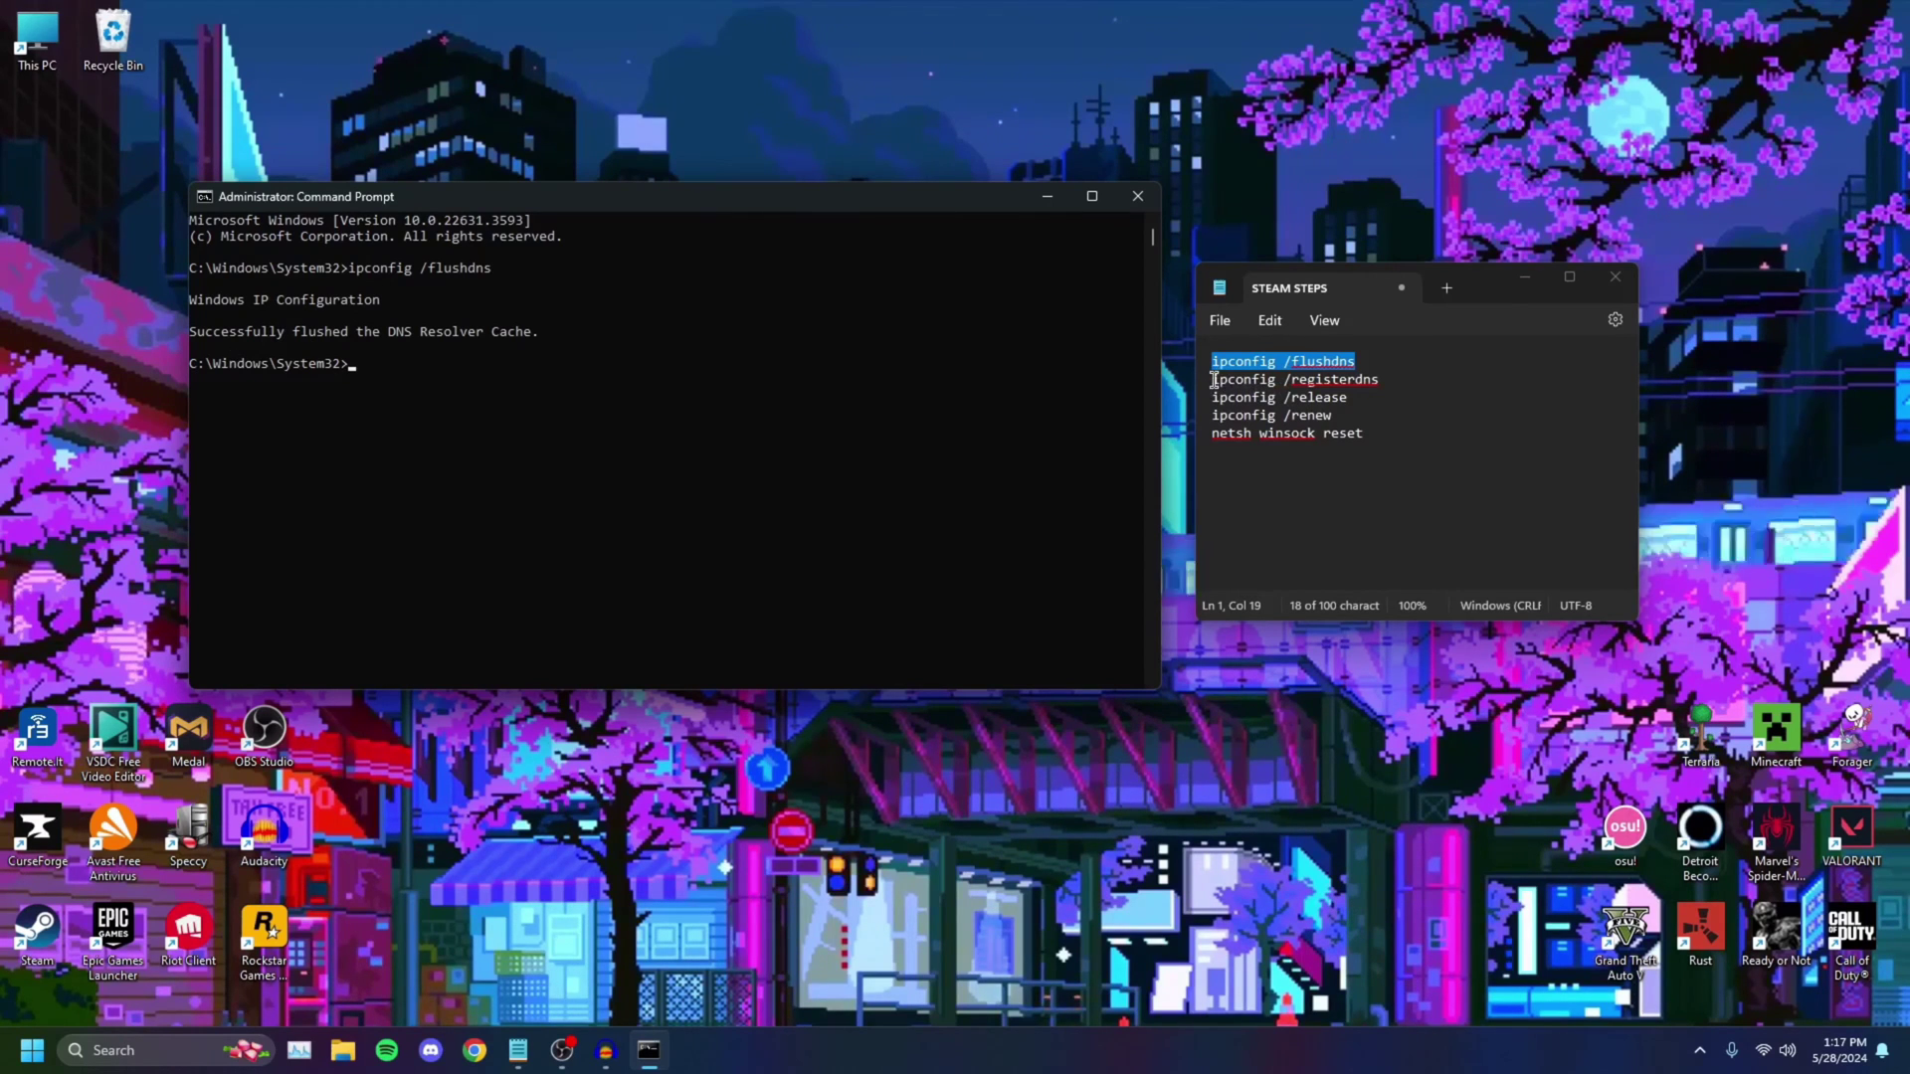
pyautogui.moveTo(1211, 379); pyautogui.dragTo(1389, 387)
pyautogui.hotkey('ctrl', 'c')
pyautogui.click(500, 375)
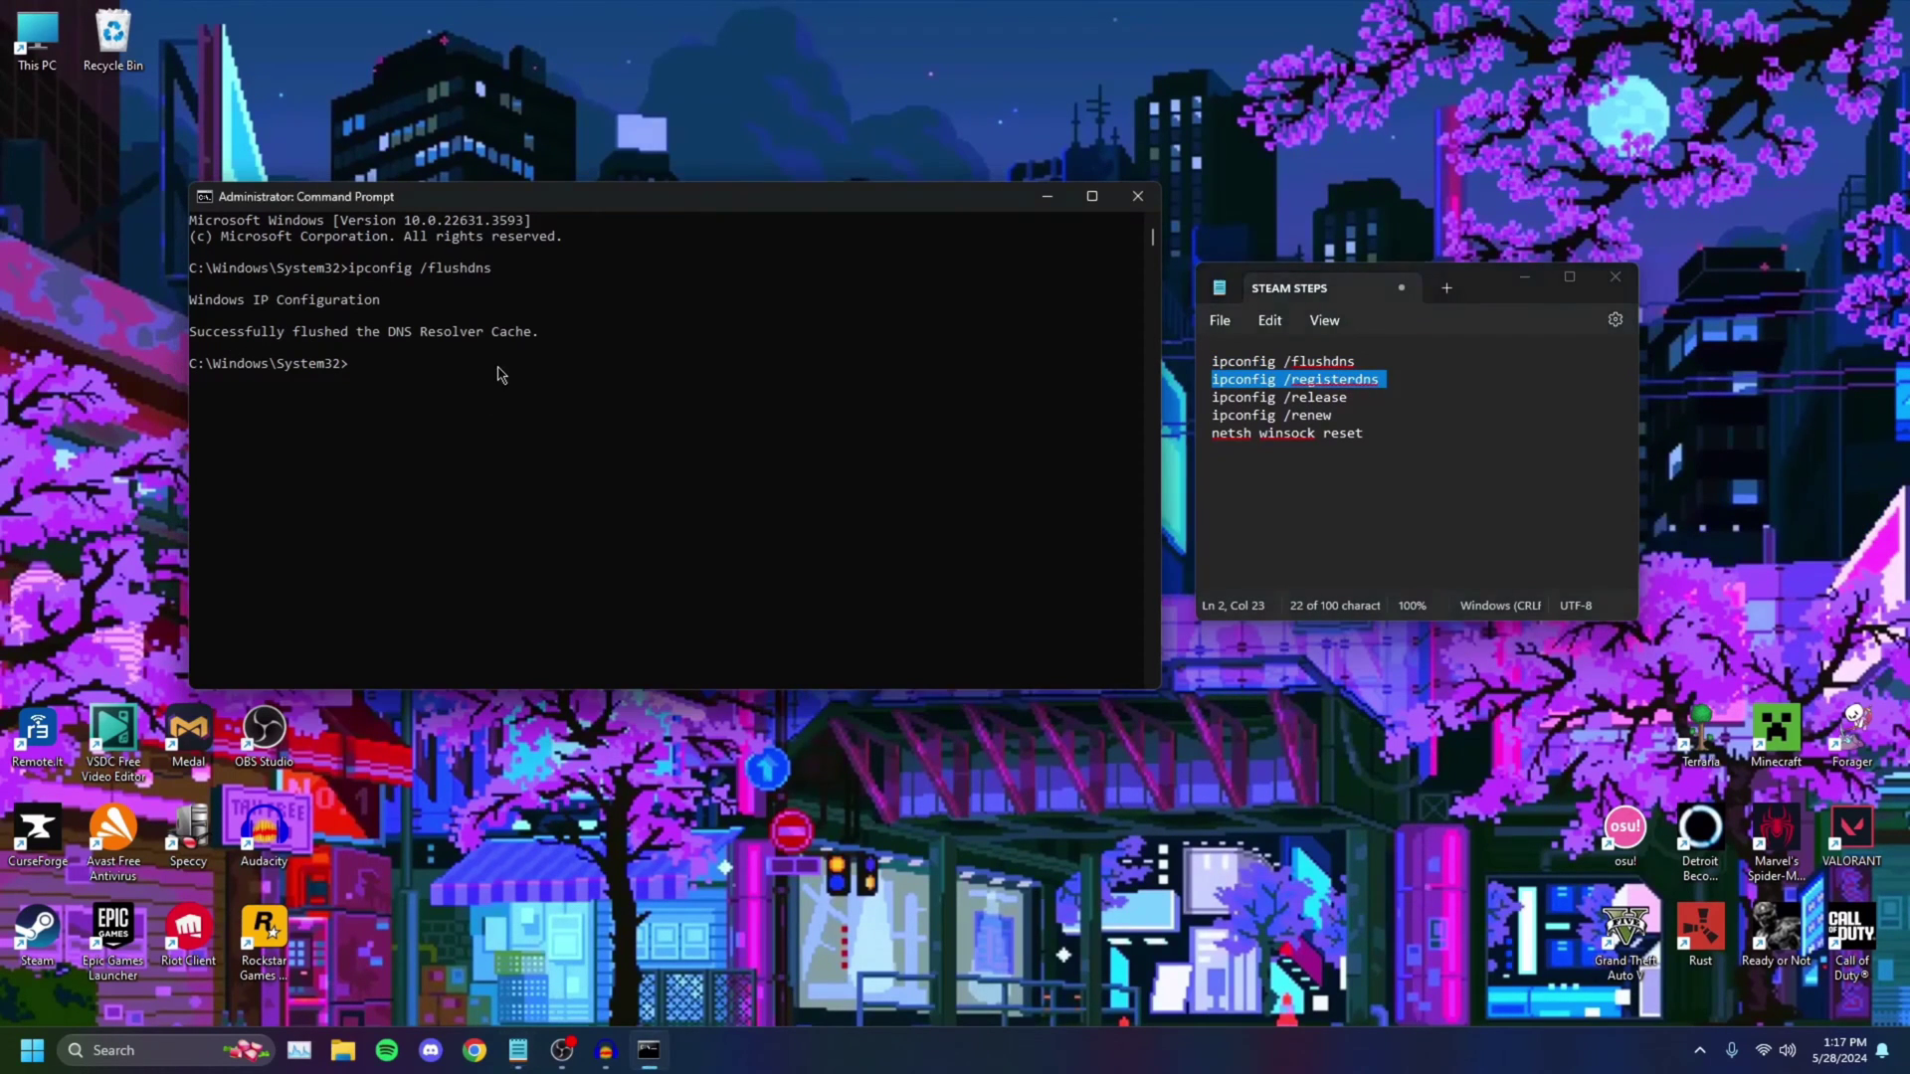
pyautogui.hotkey('ctrl', 'v')
pyautogui.press('Return')
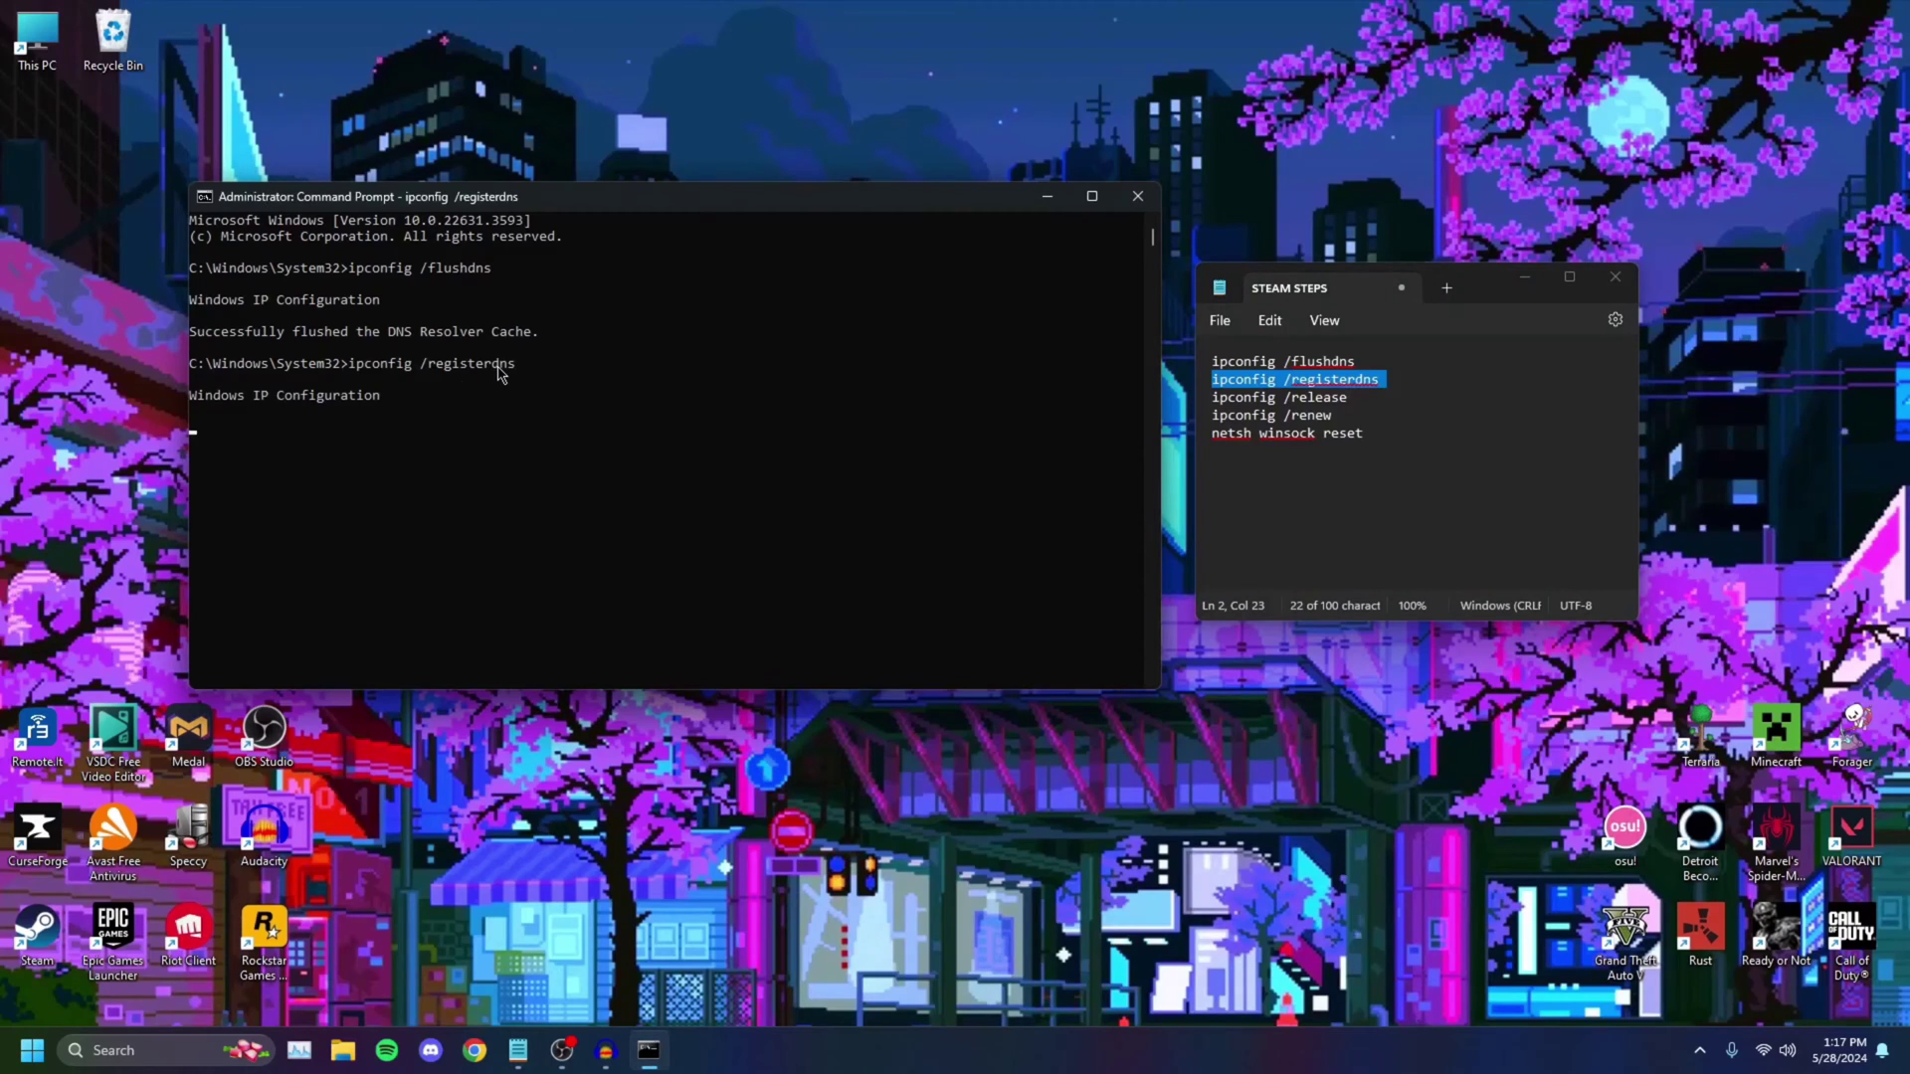
# Run ipconfig /release, then ipconfig /renew, copying each command from the notes.
pyautogui.click(1259, 426)
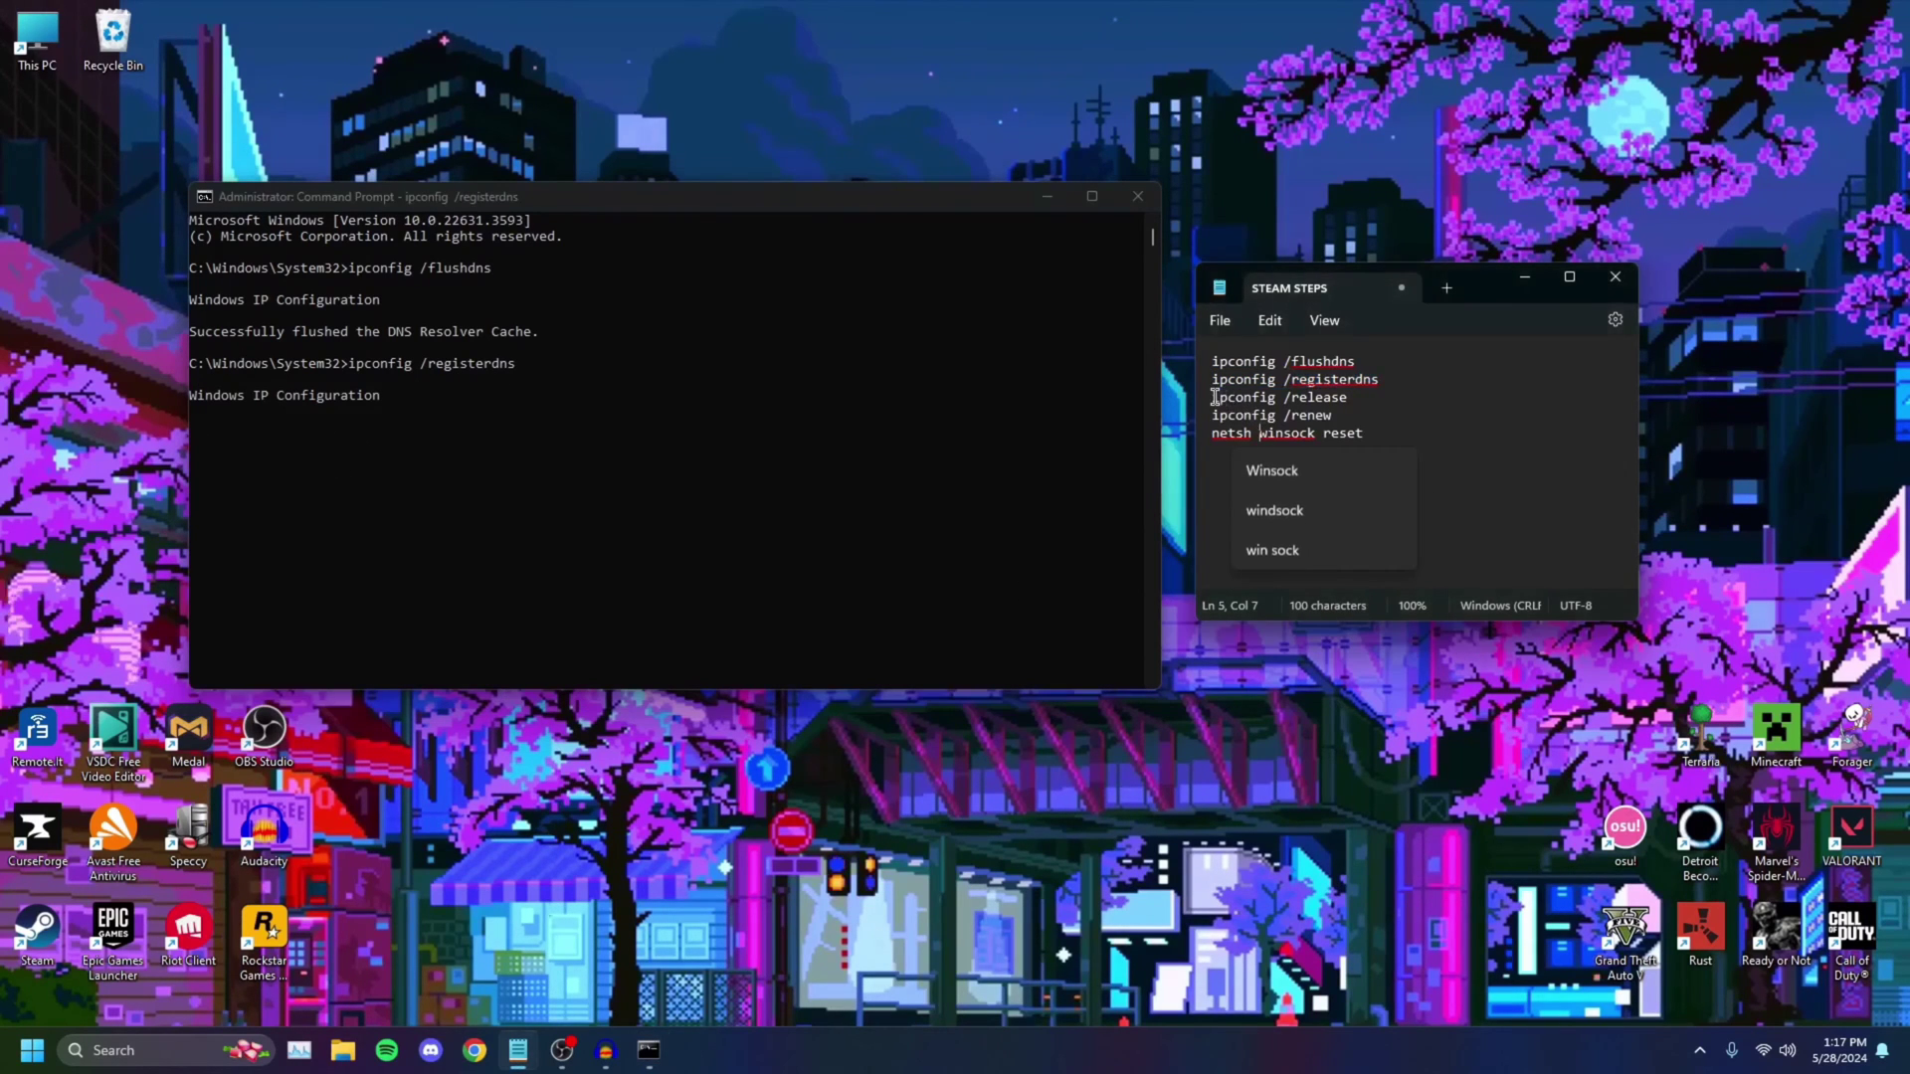
pyautogui.moveTo(1213, 397); pyautogui.dragTo(1336, 402)
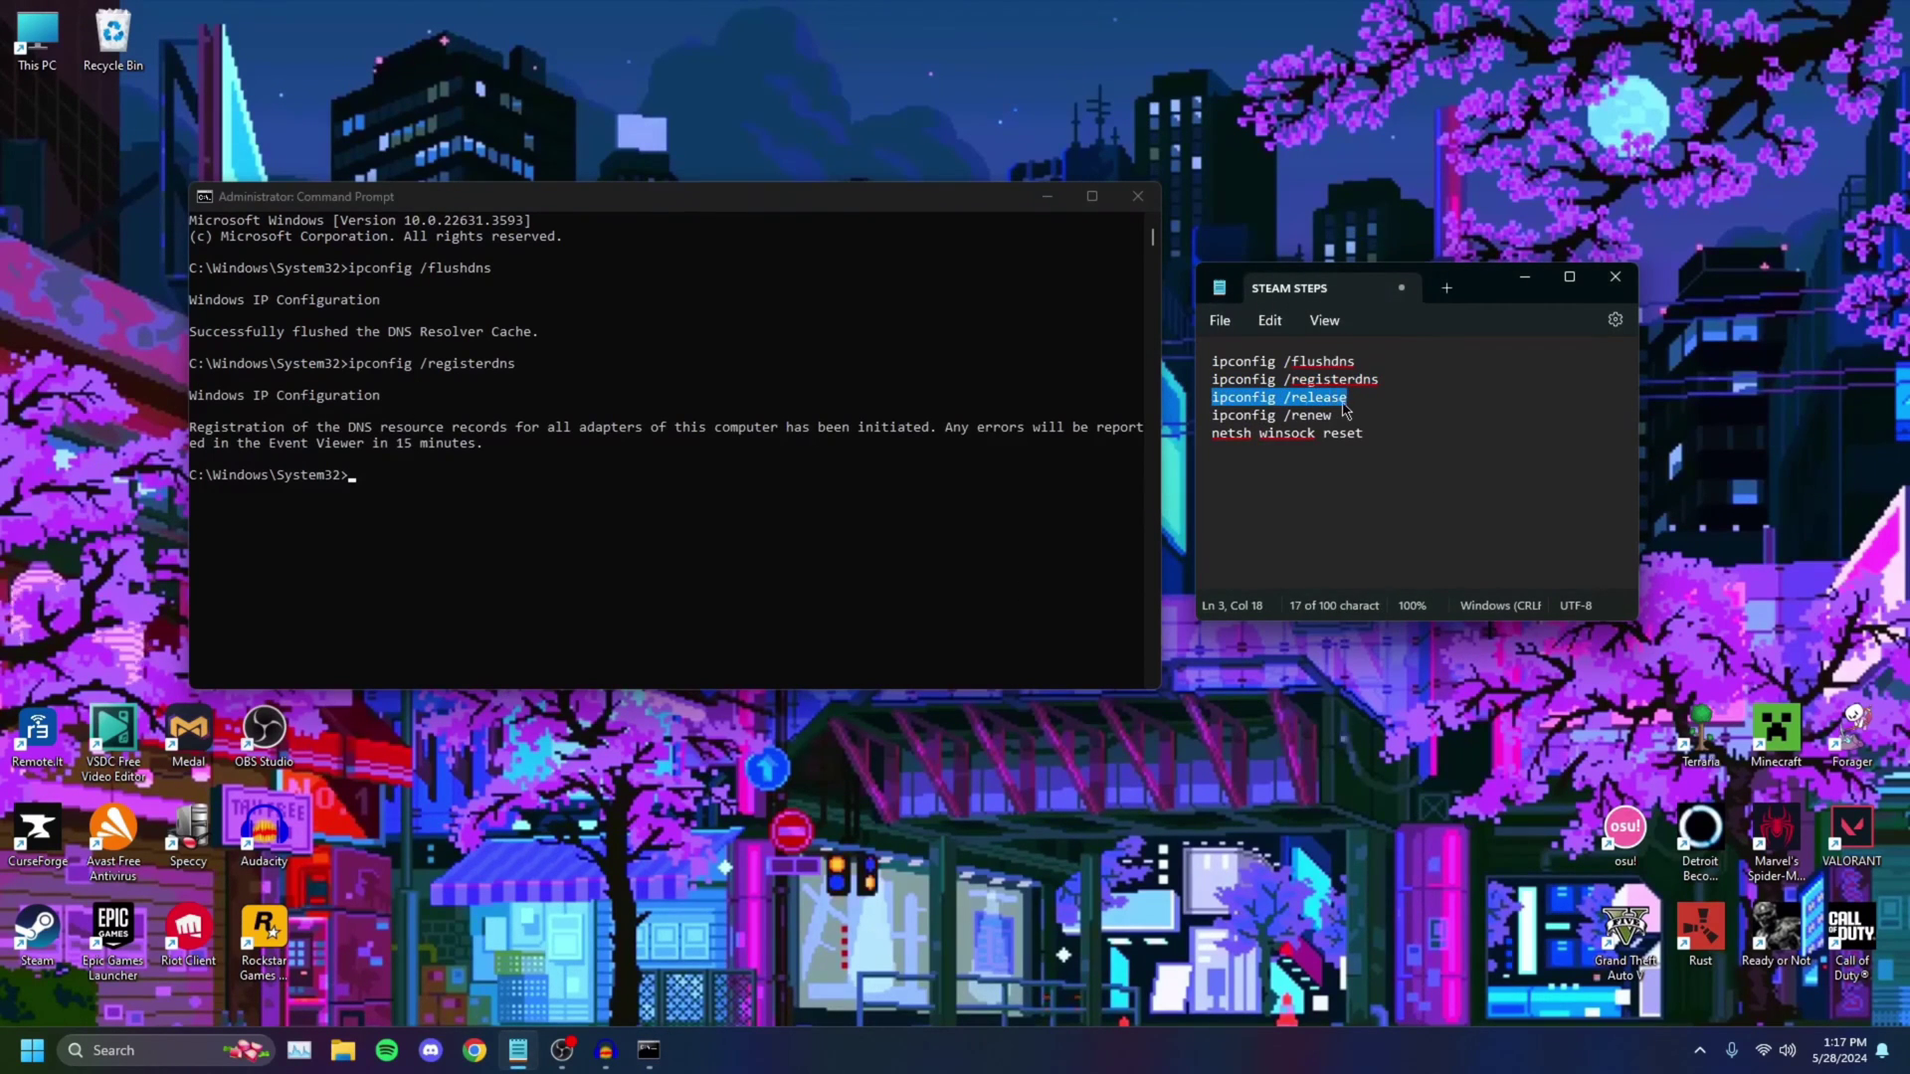
pyautogui.click(437, 482)
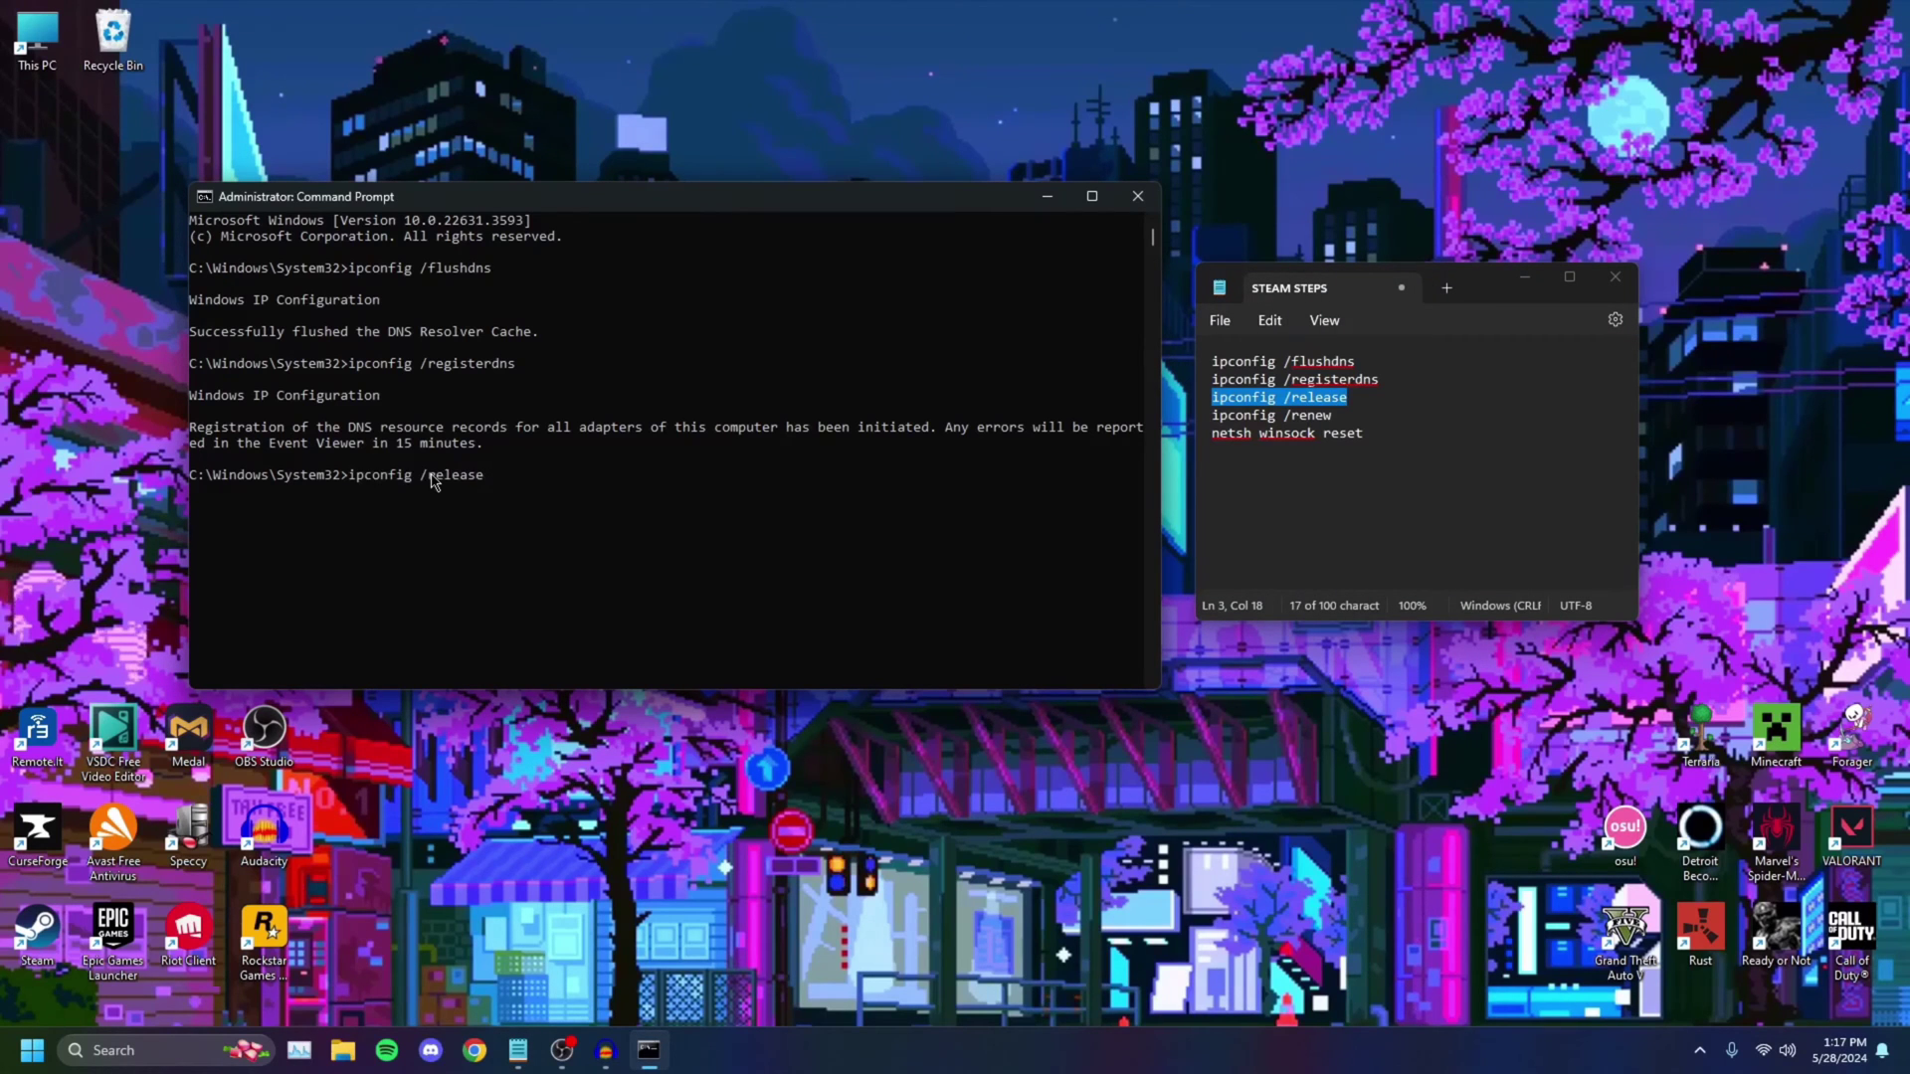
pyautogui.press('Return')
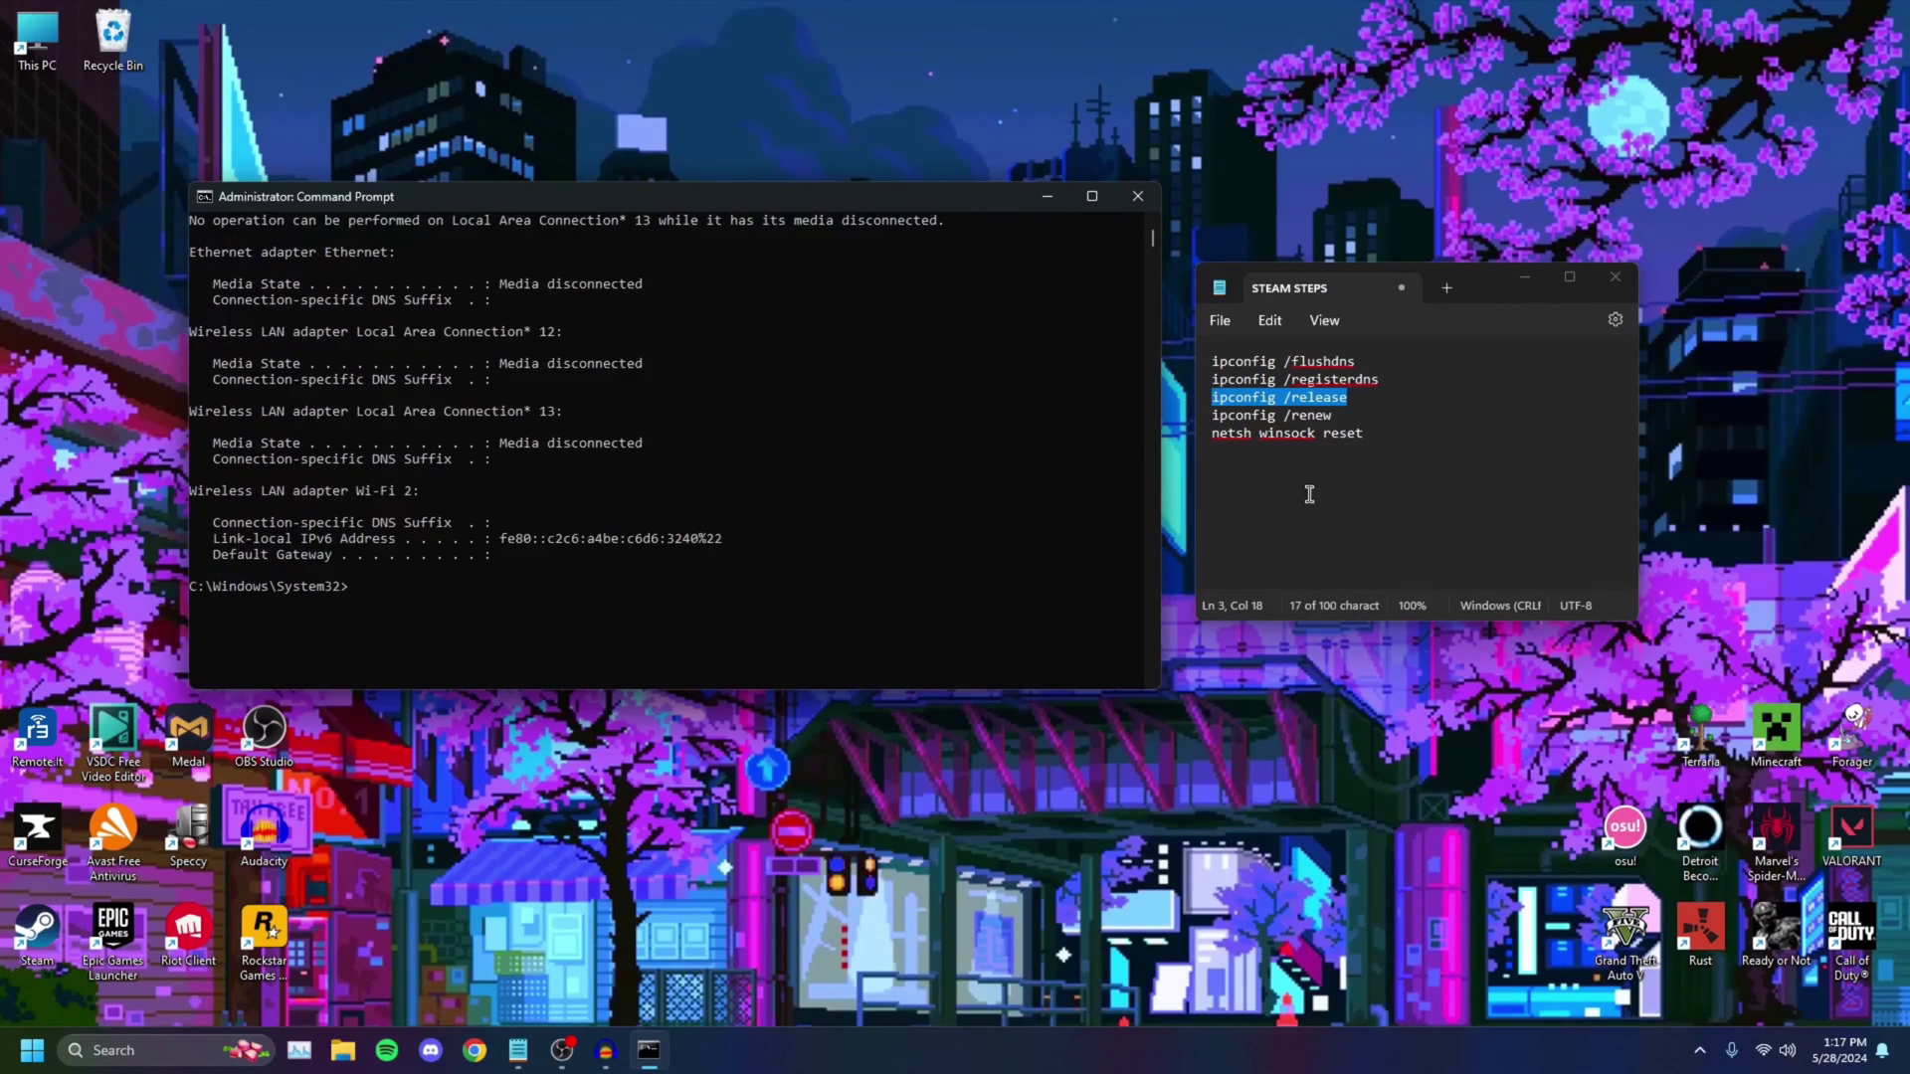
pyautogui.click(1332, 416)
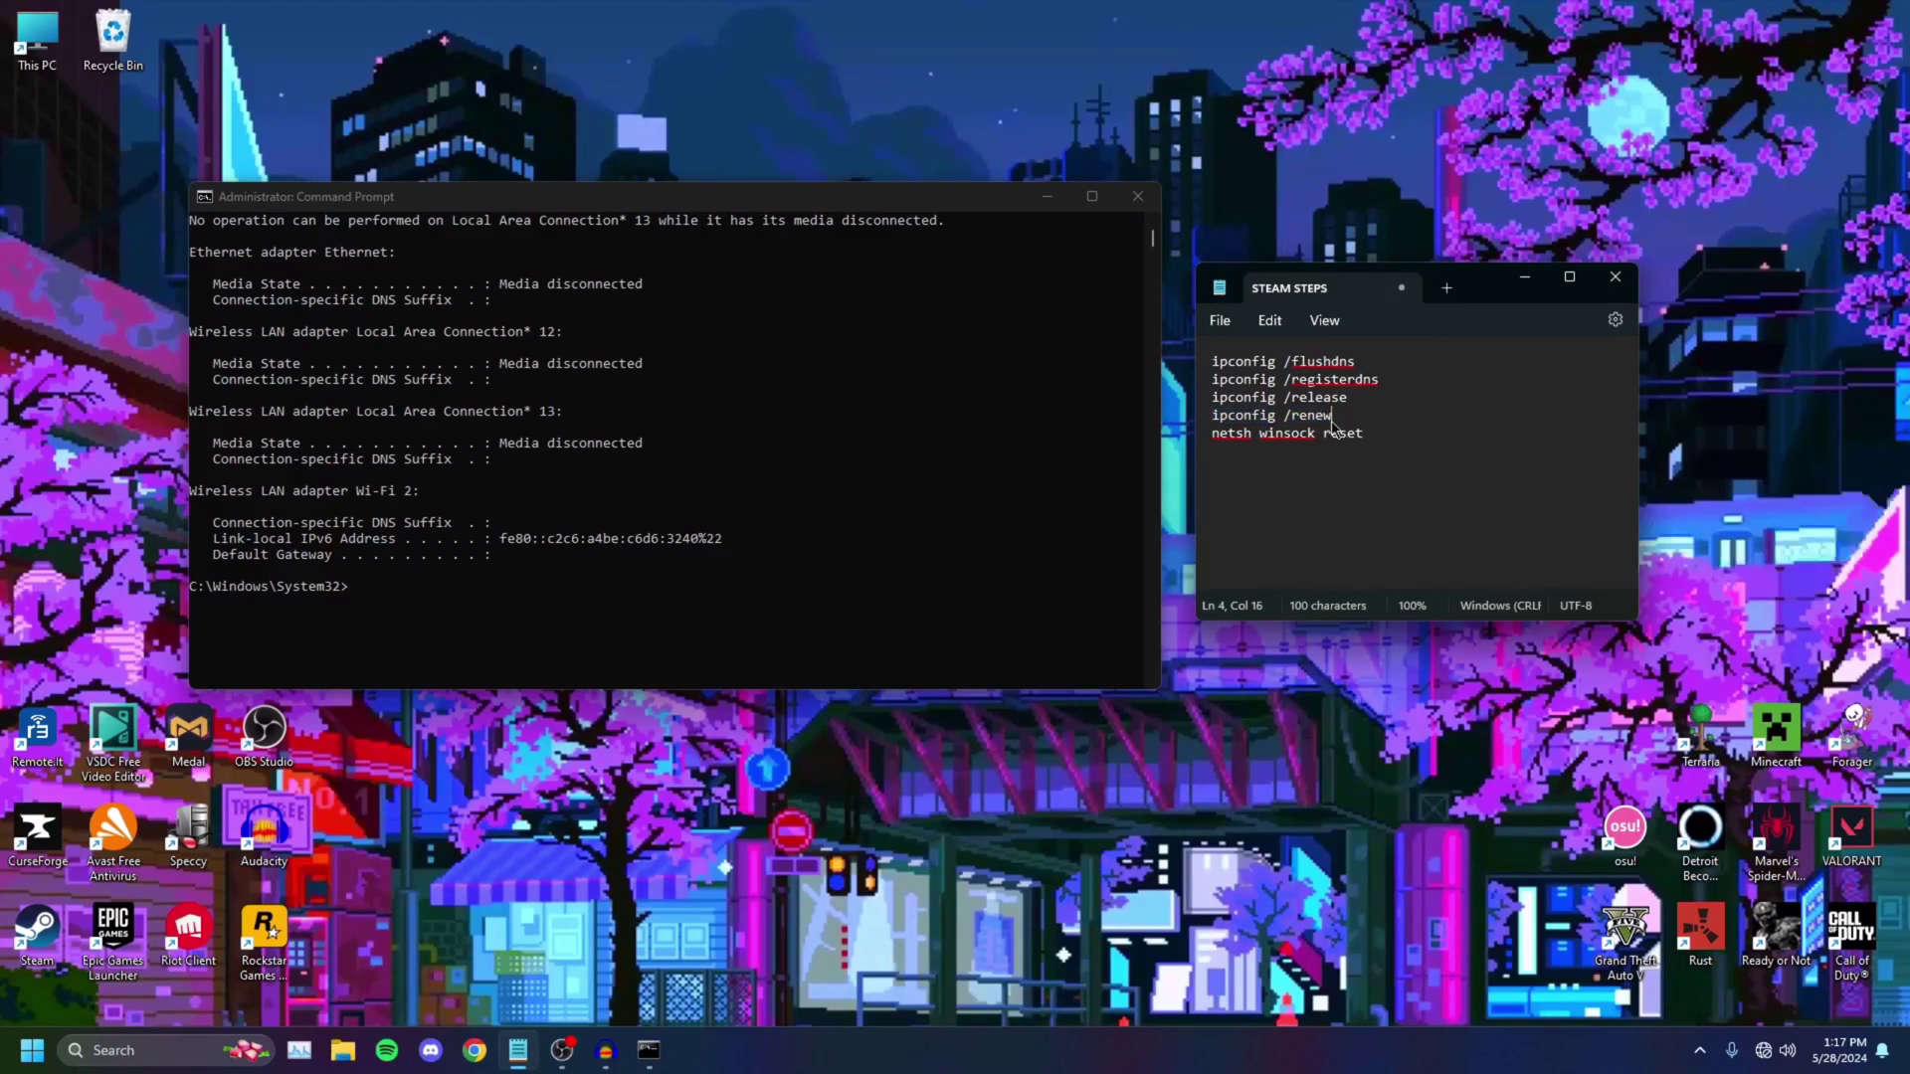
pyautogui.hotkey('shift', 'Home')
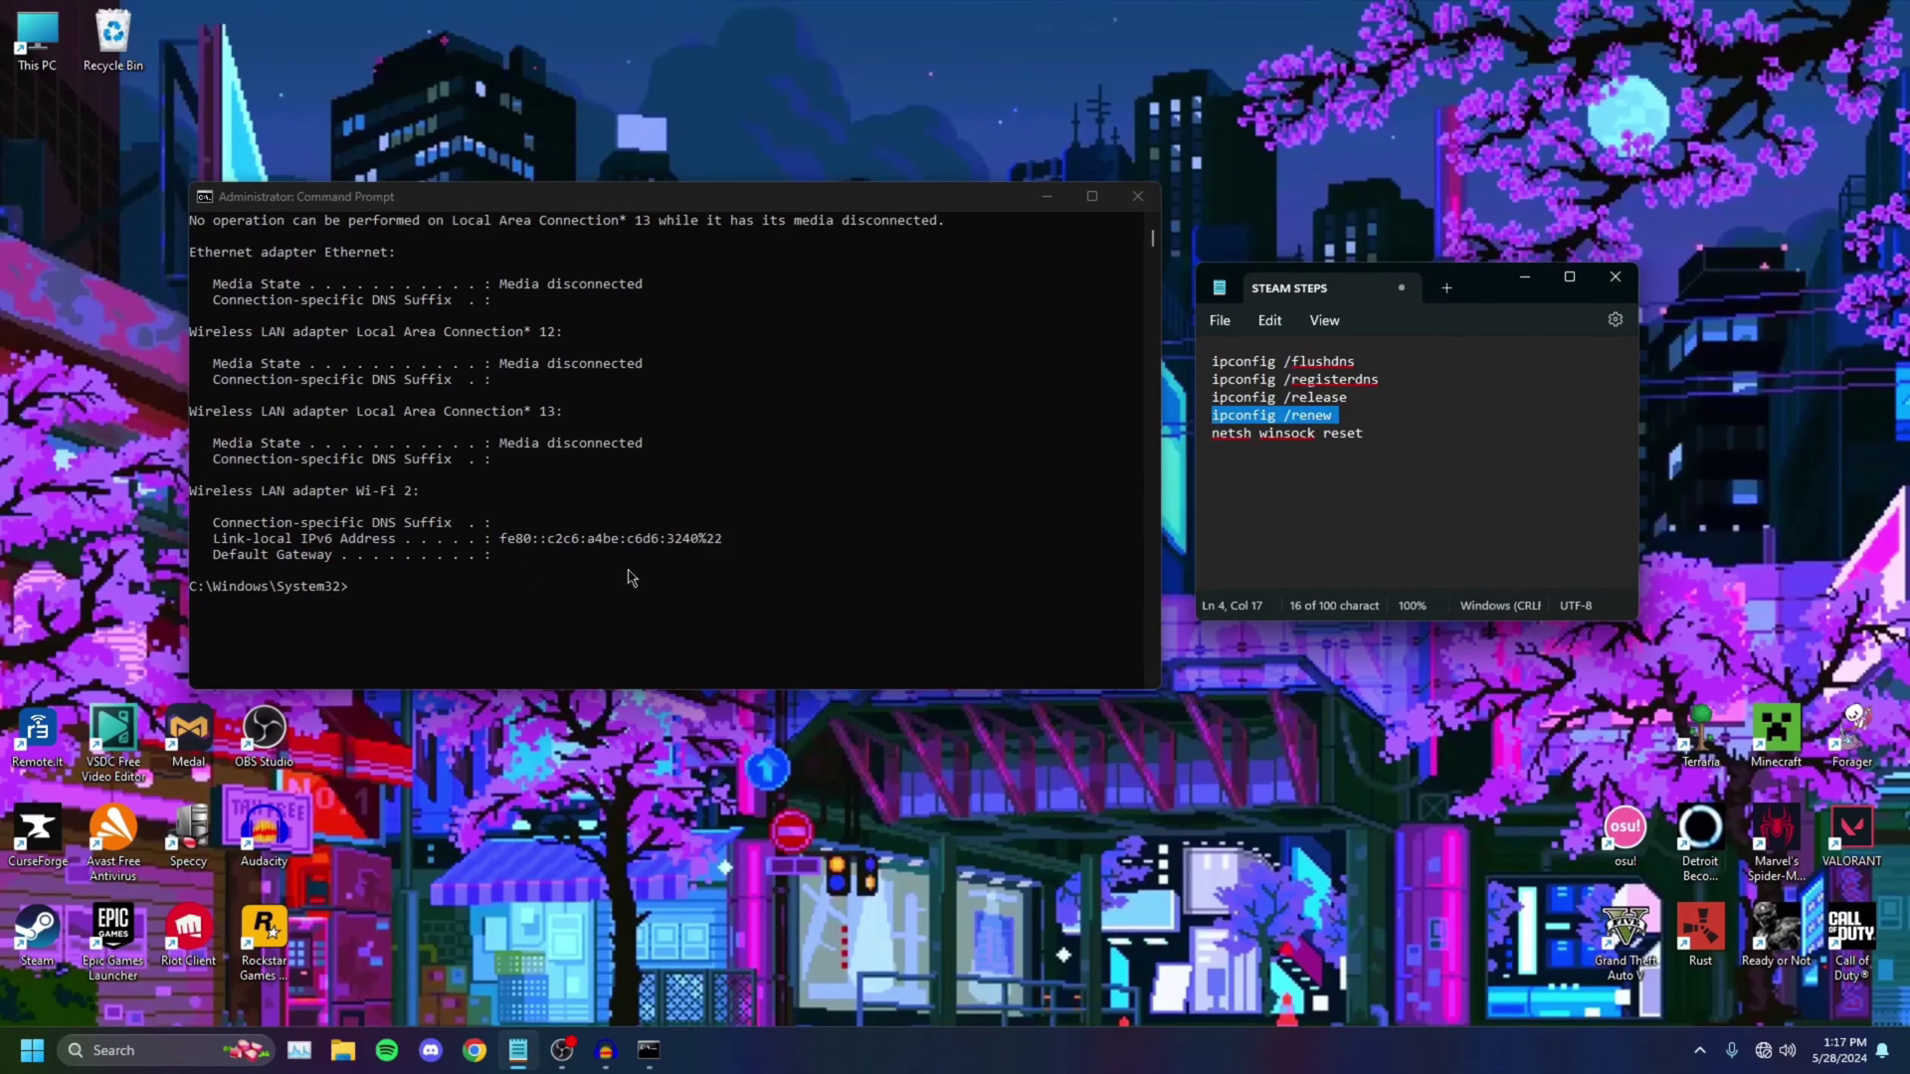
pyautogui.click(490, 594)
pyautogui.write('ipconfig /renew')
pyautogui.press('Return')
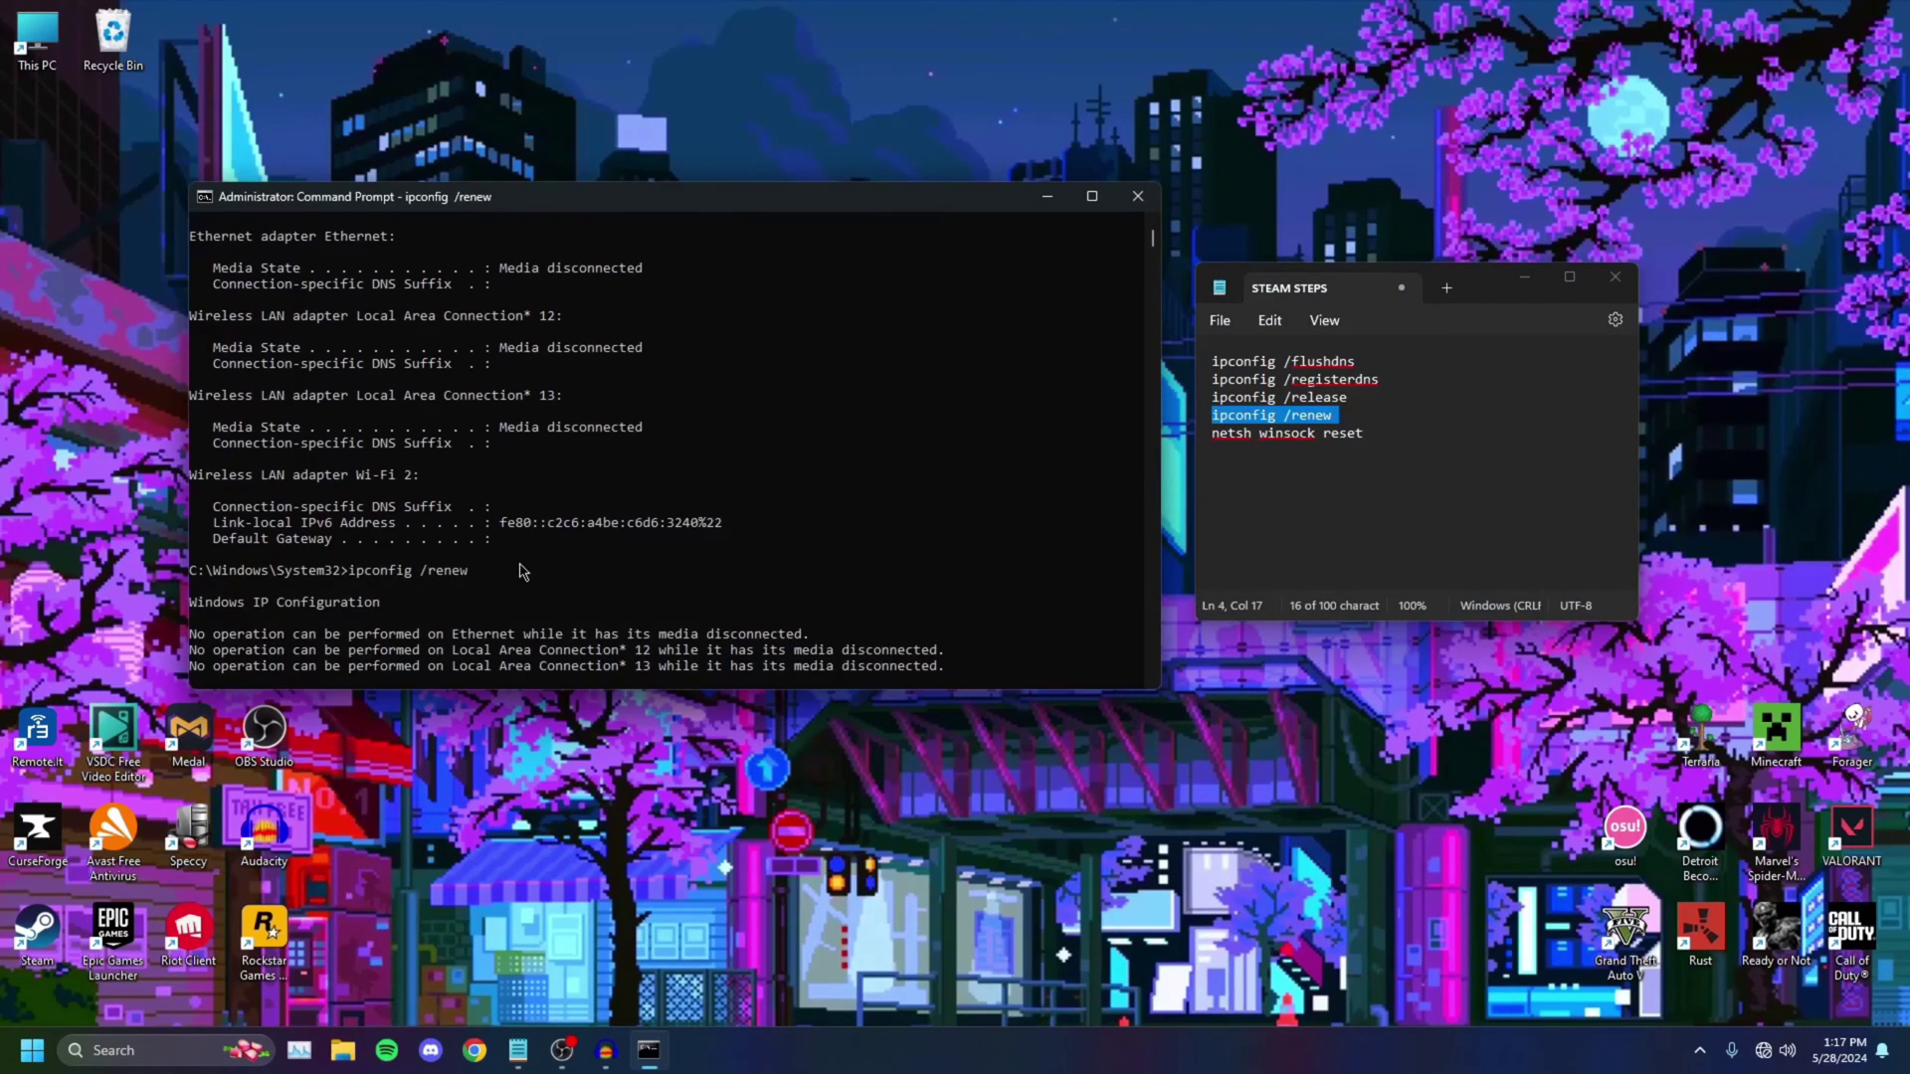
pyautogui.moveTo(1212, 435); pyautogui.dragTo(1365, 436)
pyautogui.hotkey('ctrl', 'c')
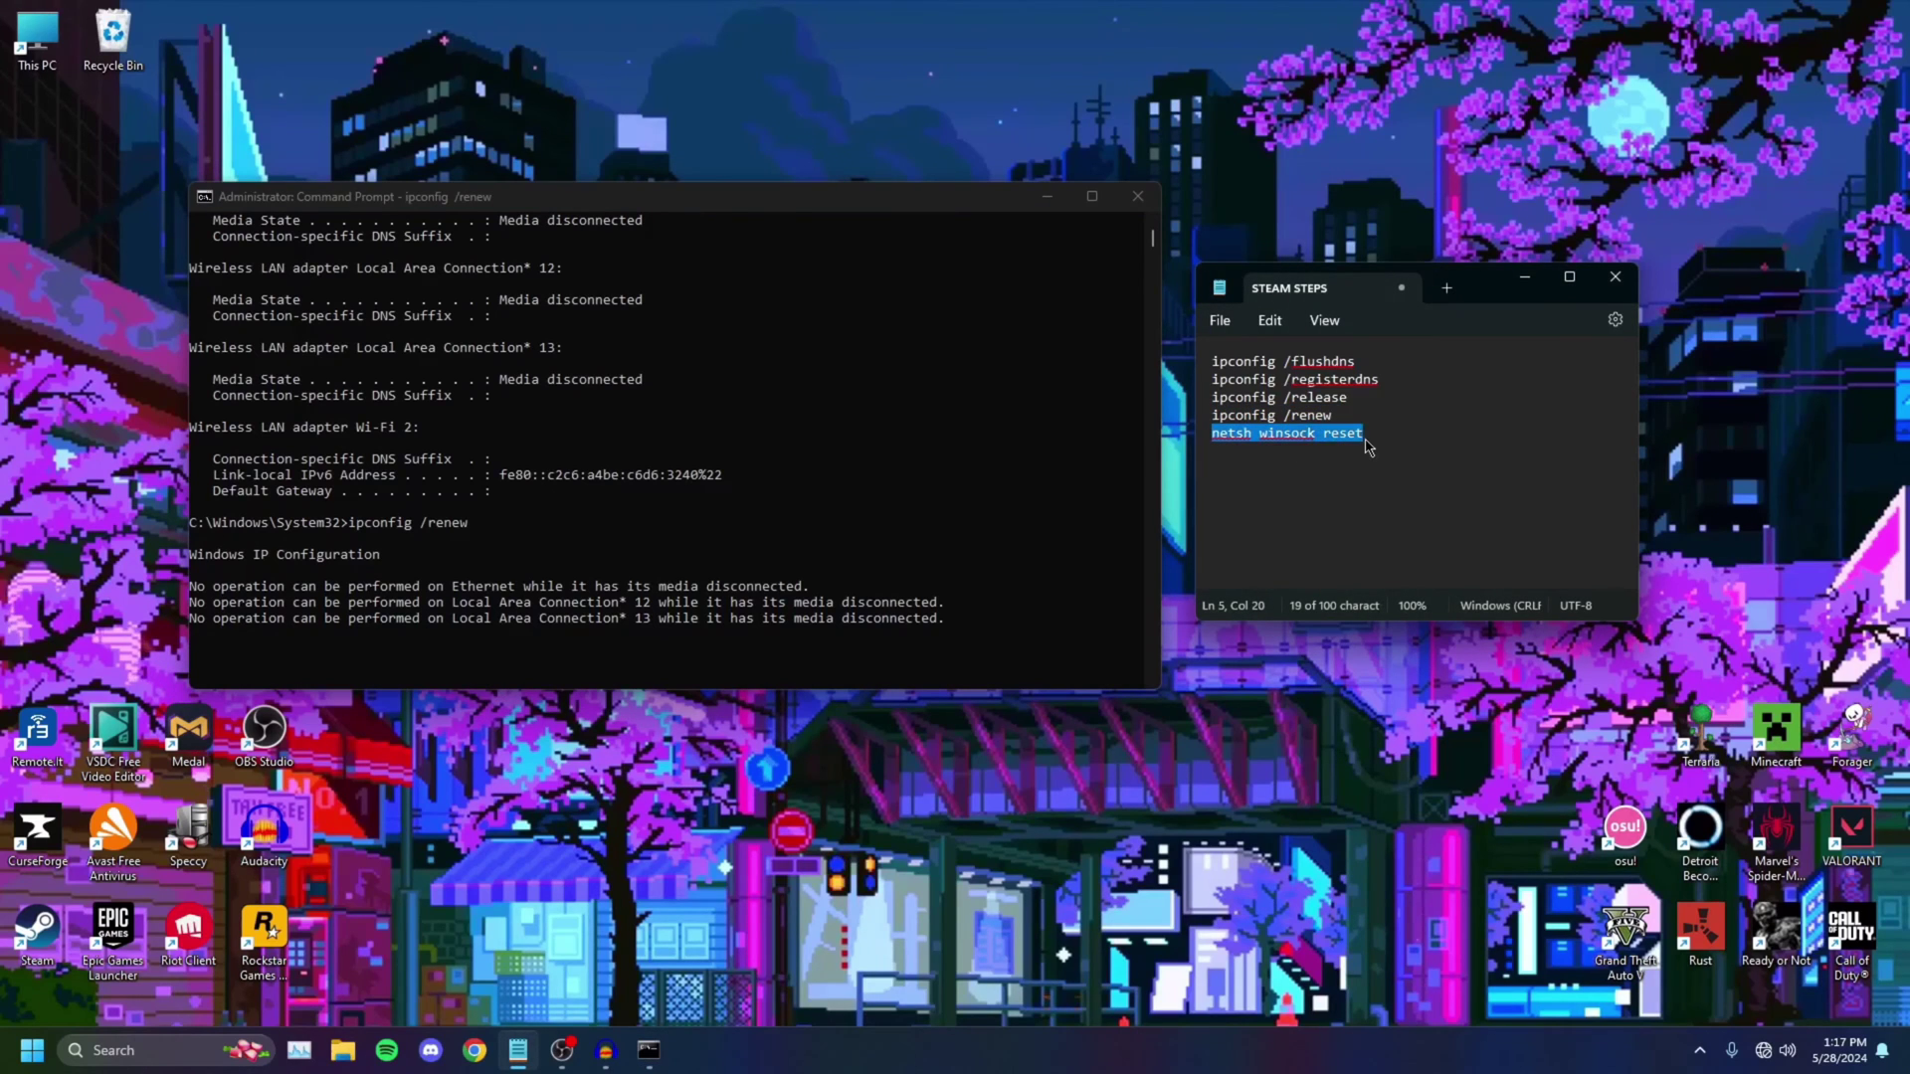
# Run netsh winsock reset in the console, then close Command Prompt.
pyautogui.click(634, 682)
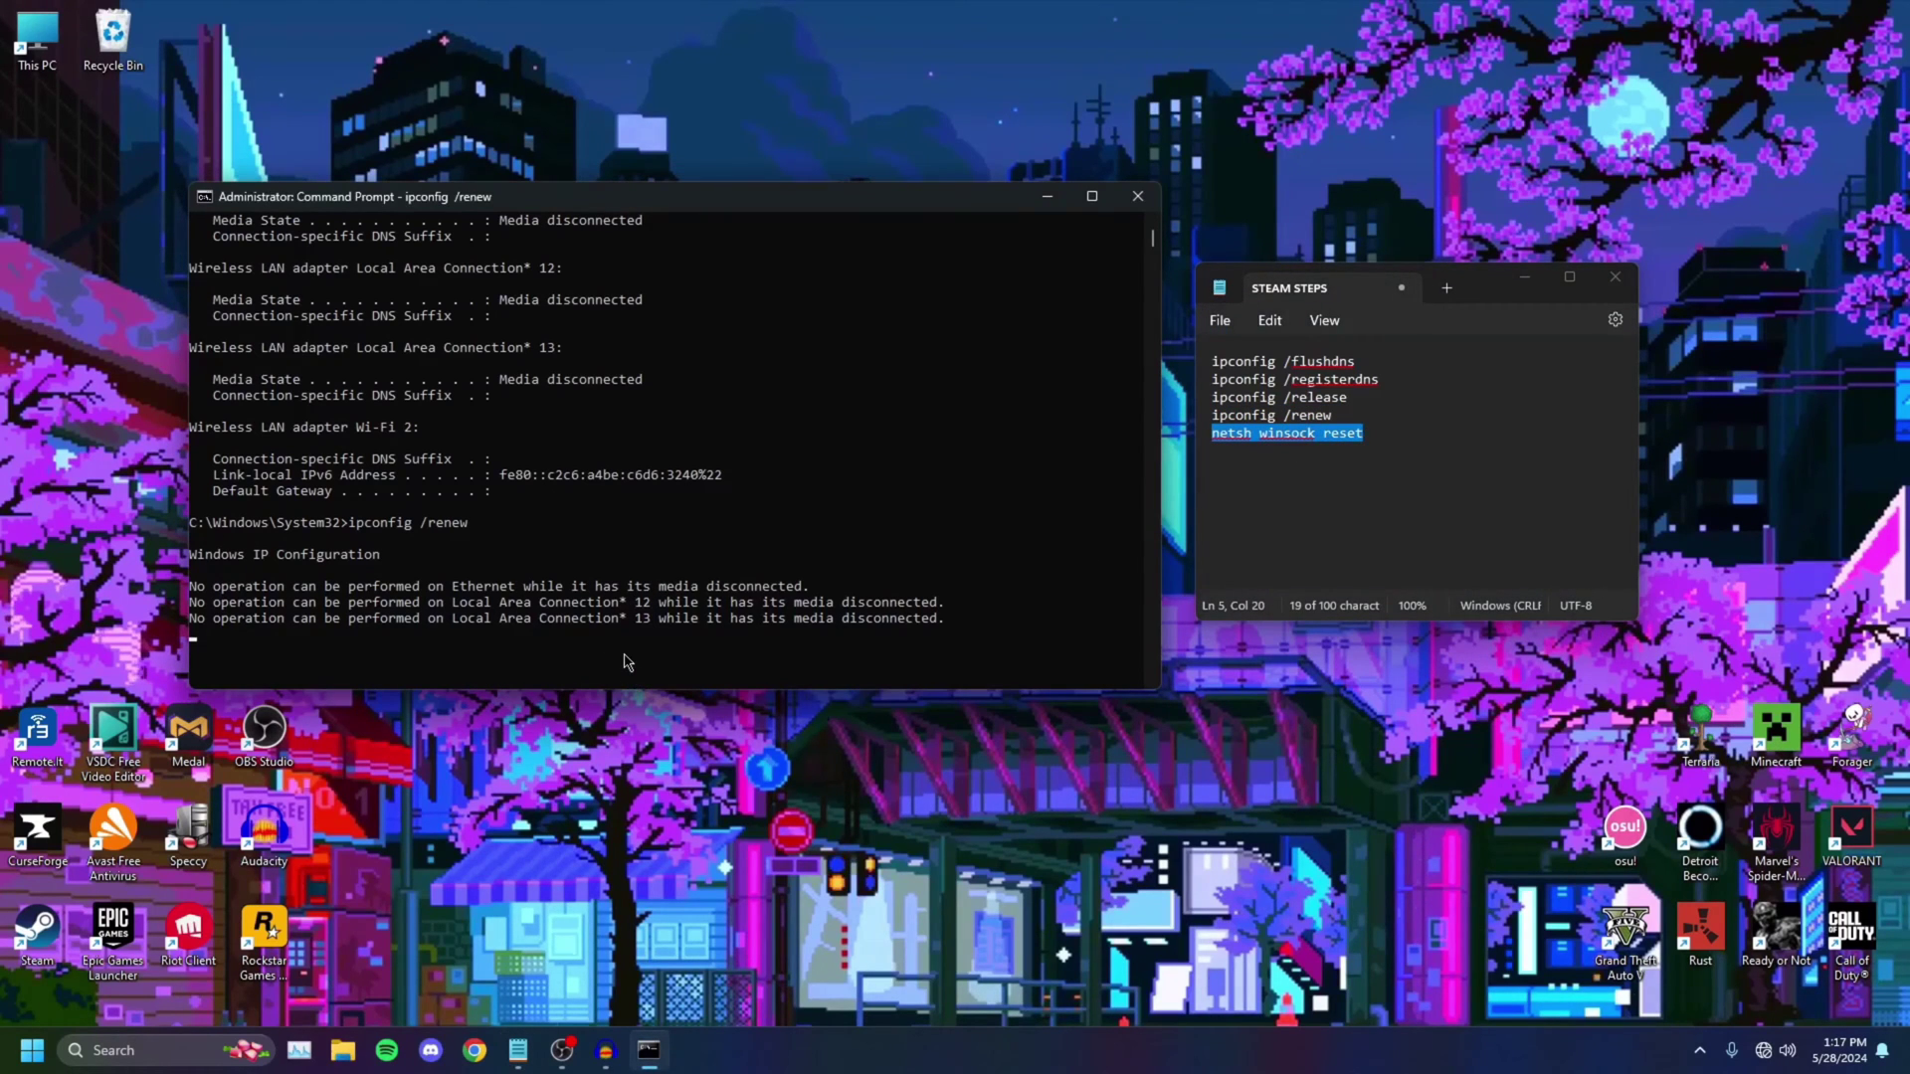
pyautogui.hotkey('ctrl', 'v')
pyautogui.hotkey('ctrl', 'v')
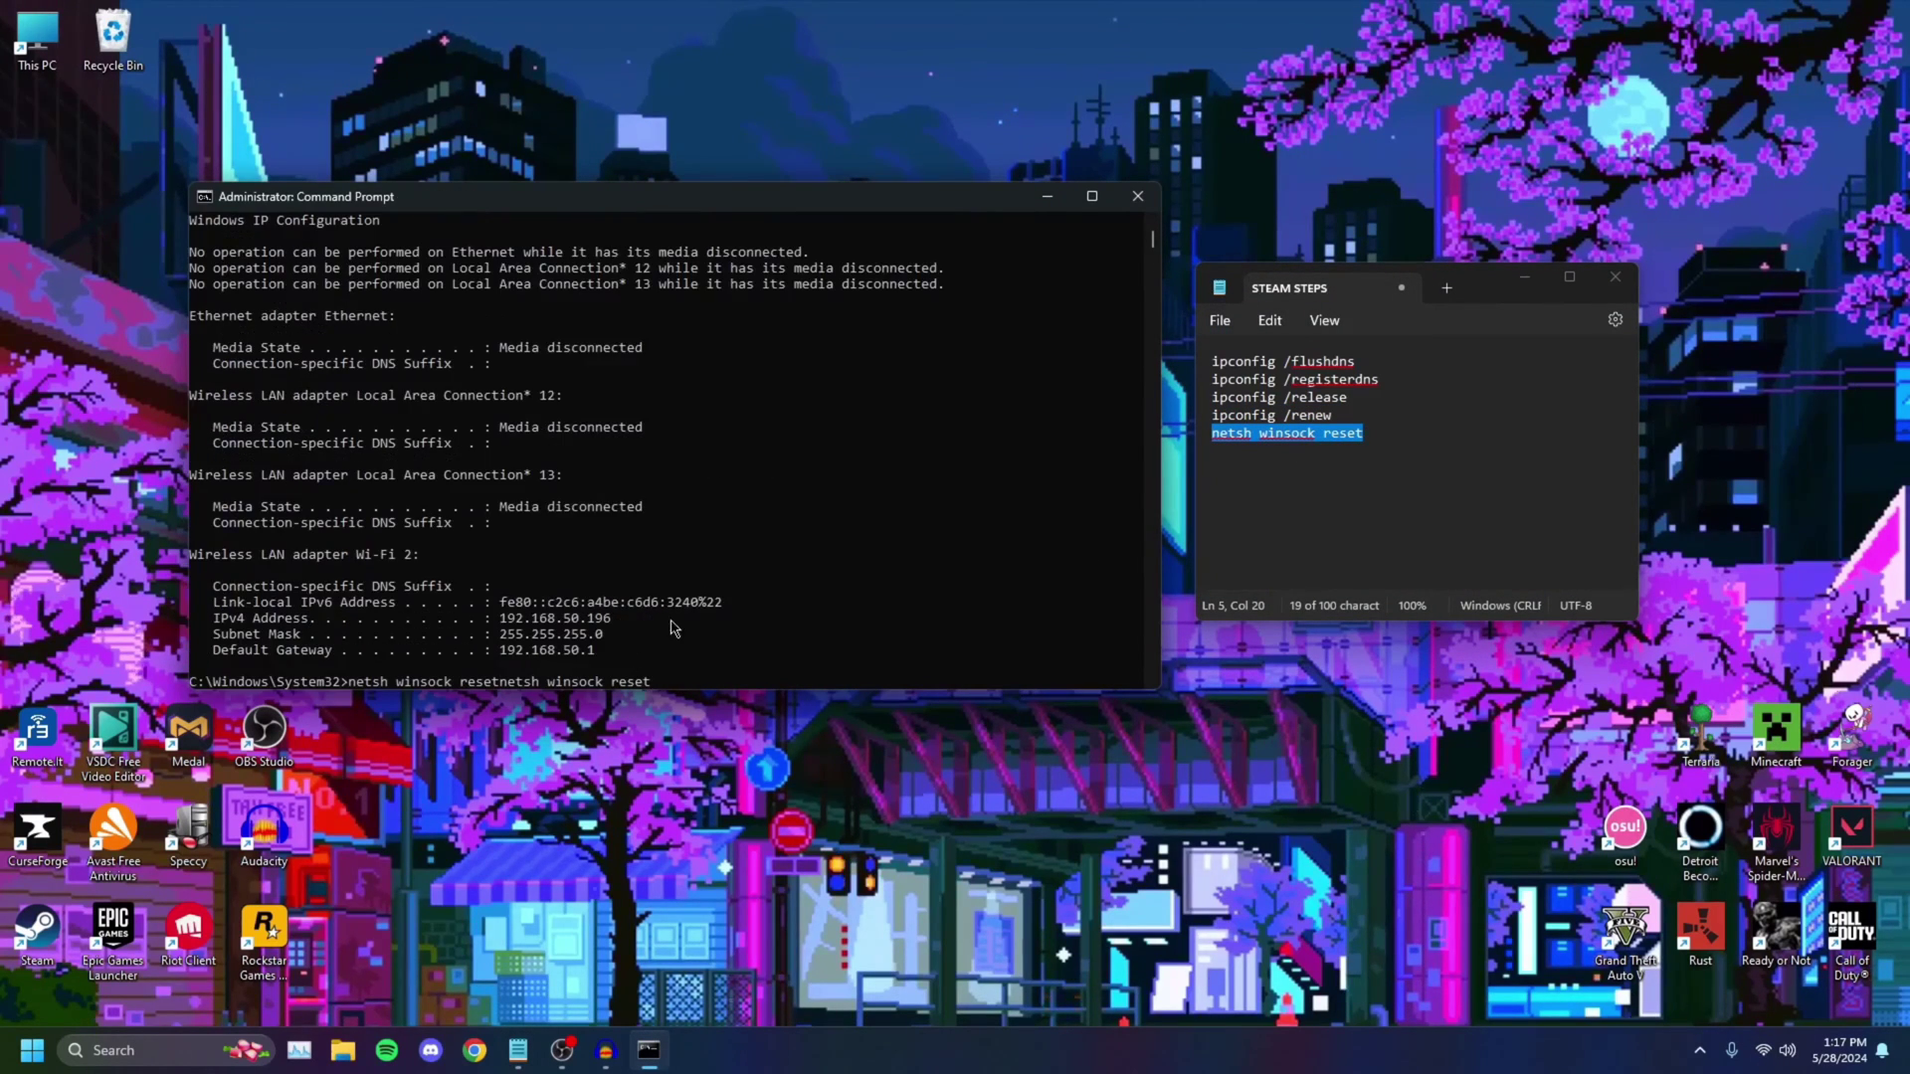
pyautogui.press('Return')
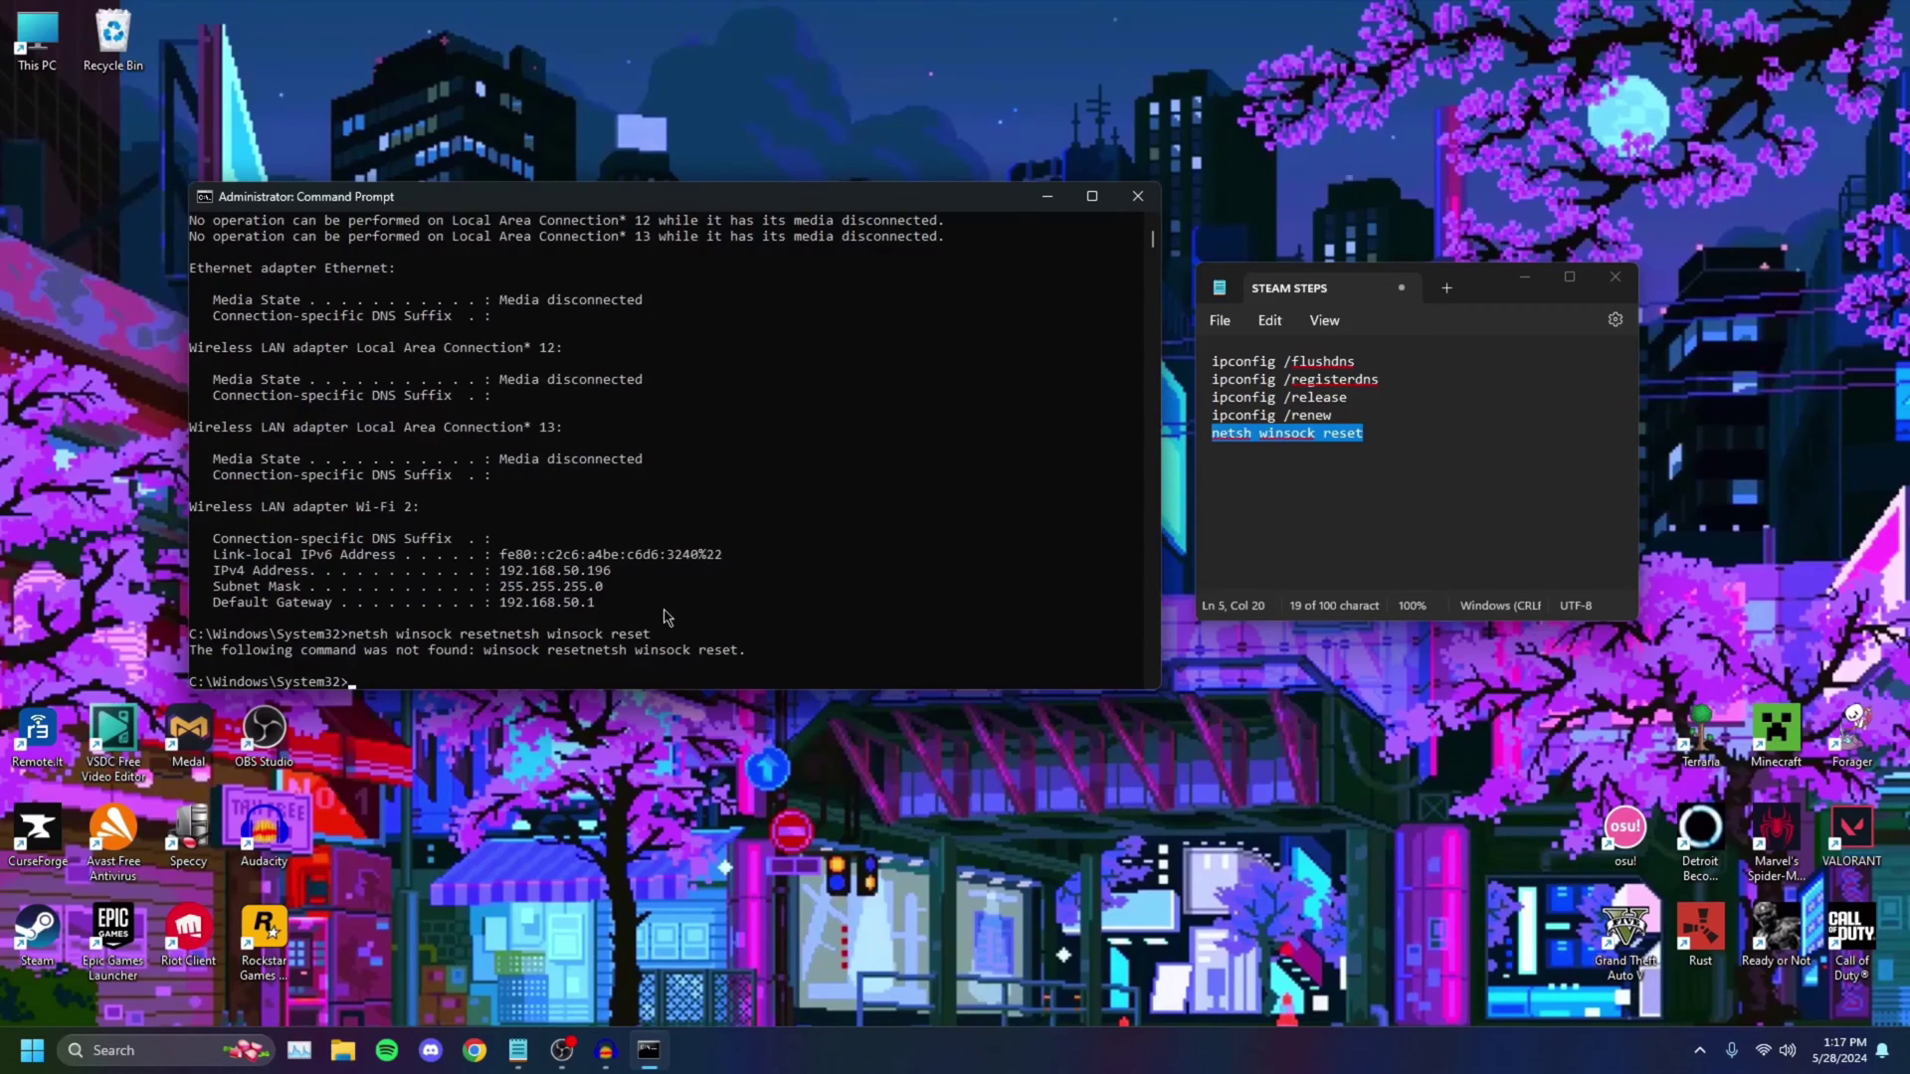
pyautogui.hotkey('ctrl', 'v')
pyautogui.press('Return')
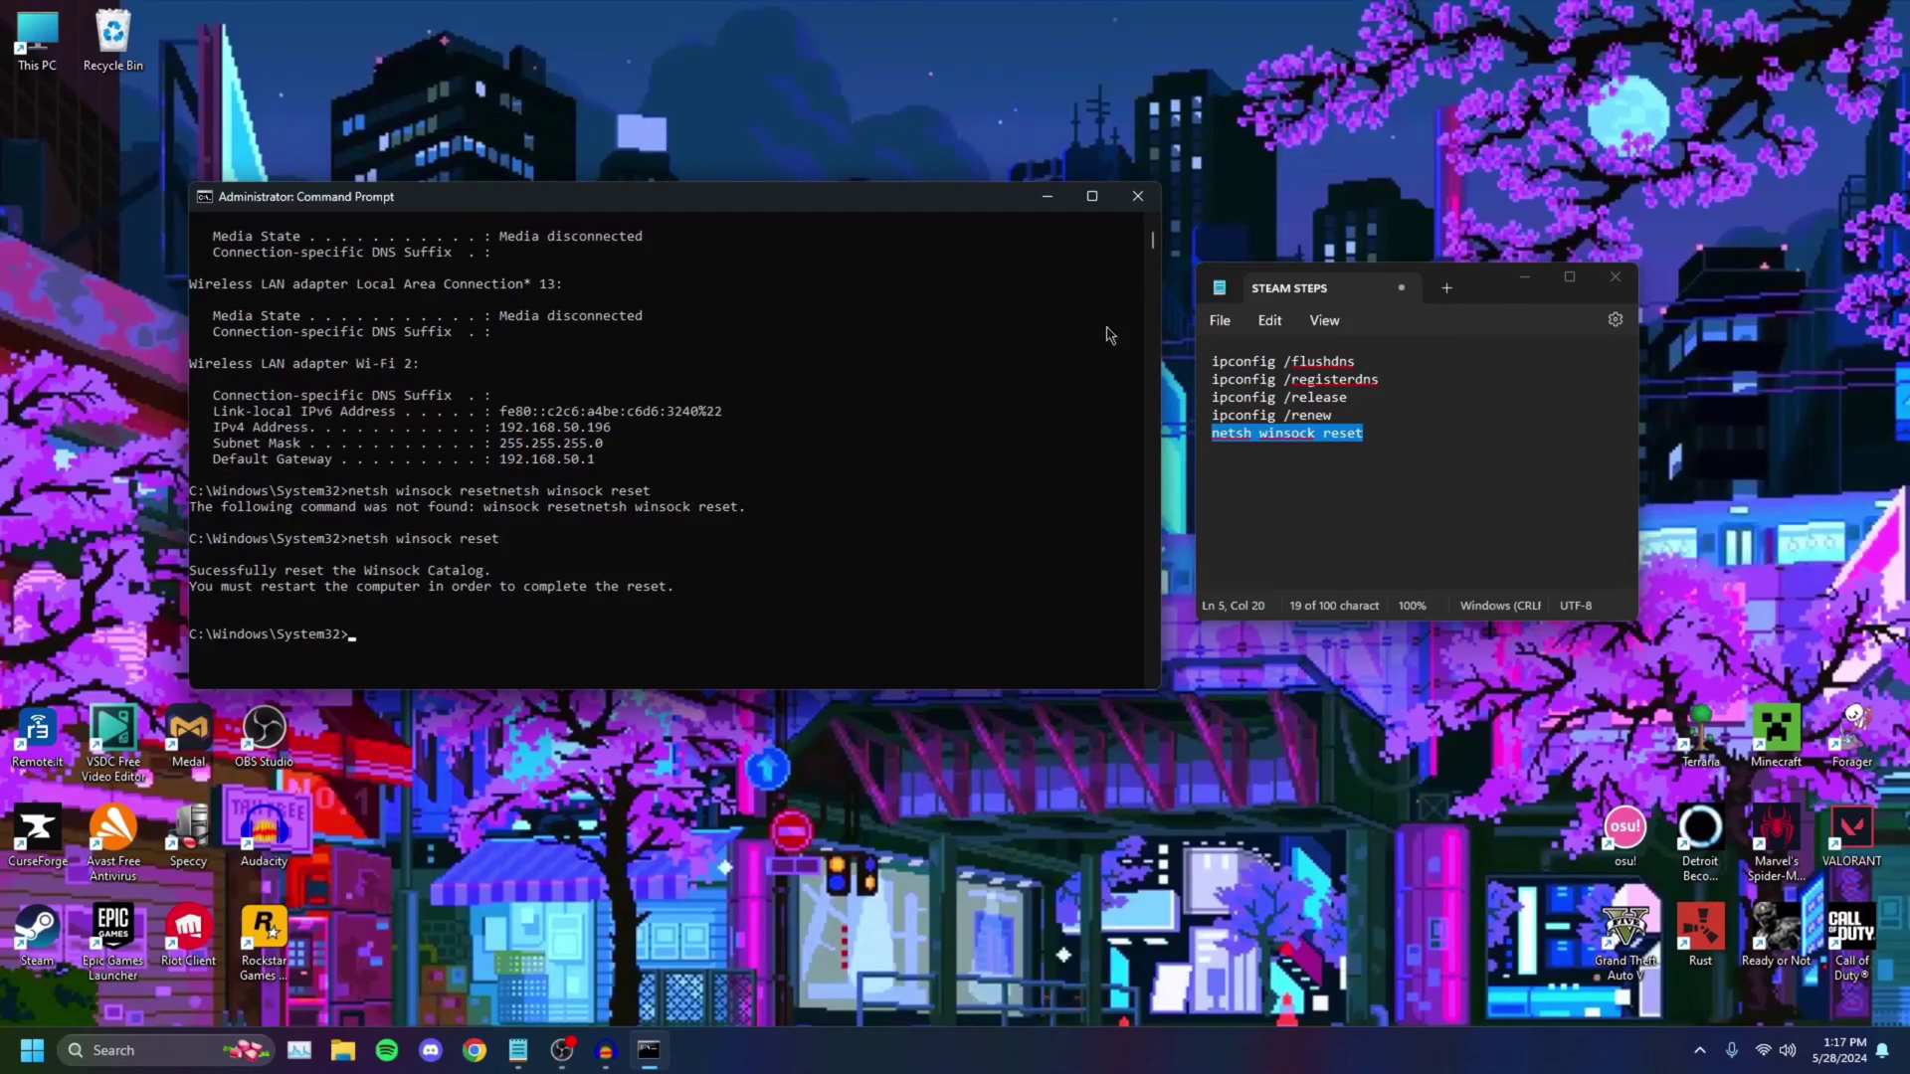
pyautogui.click(1134, 198)
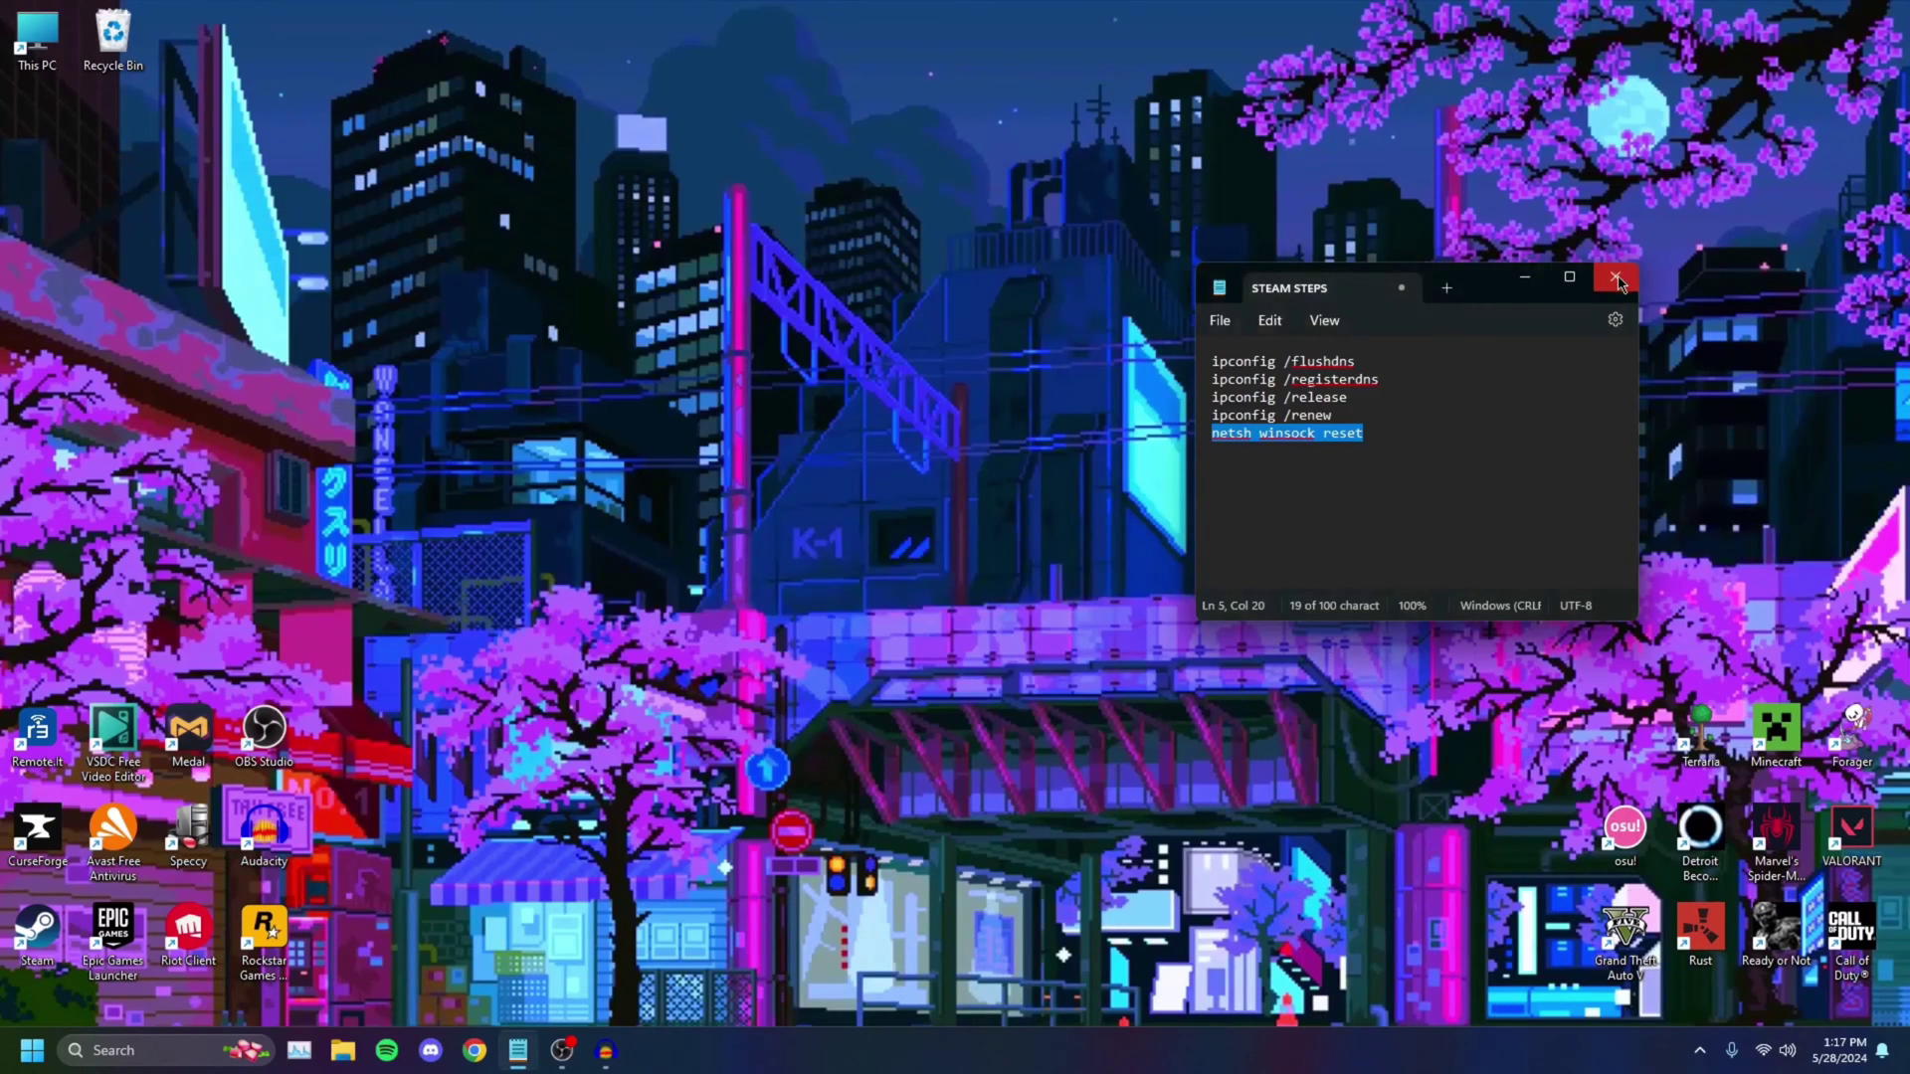
# Close the STEAM STEPS notes and dismiss the Start menu and its power flyout.
pyautogui.click(1615, 279)
pyautogui.press('super')
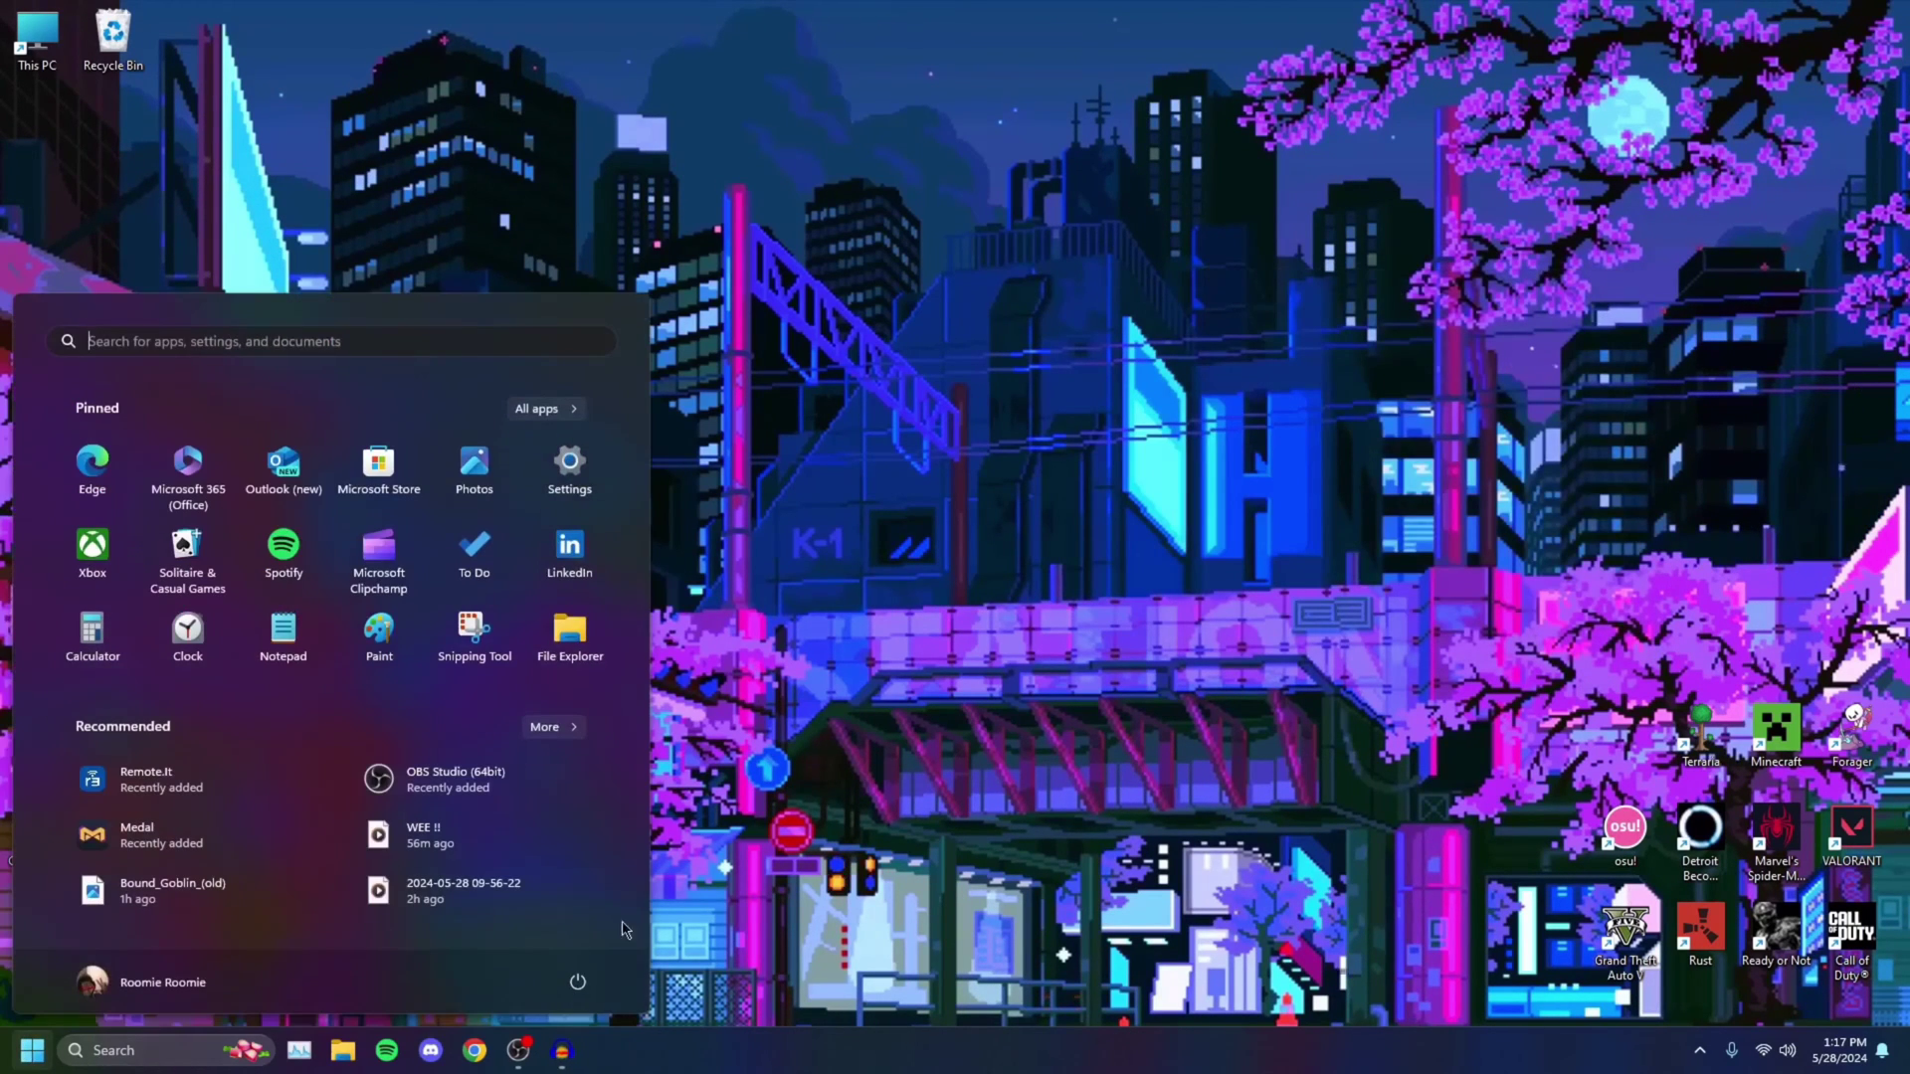
pyautogui.click(576, 982)
pyautogui.press('Escape')
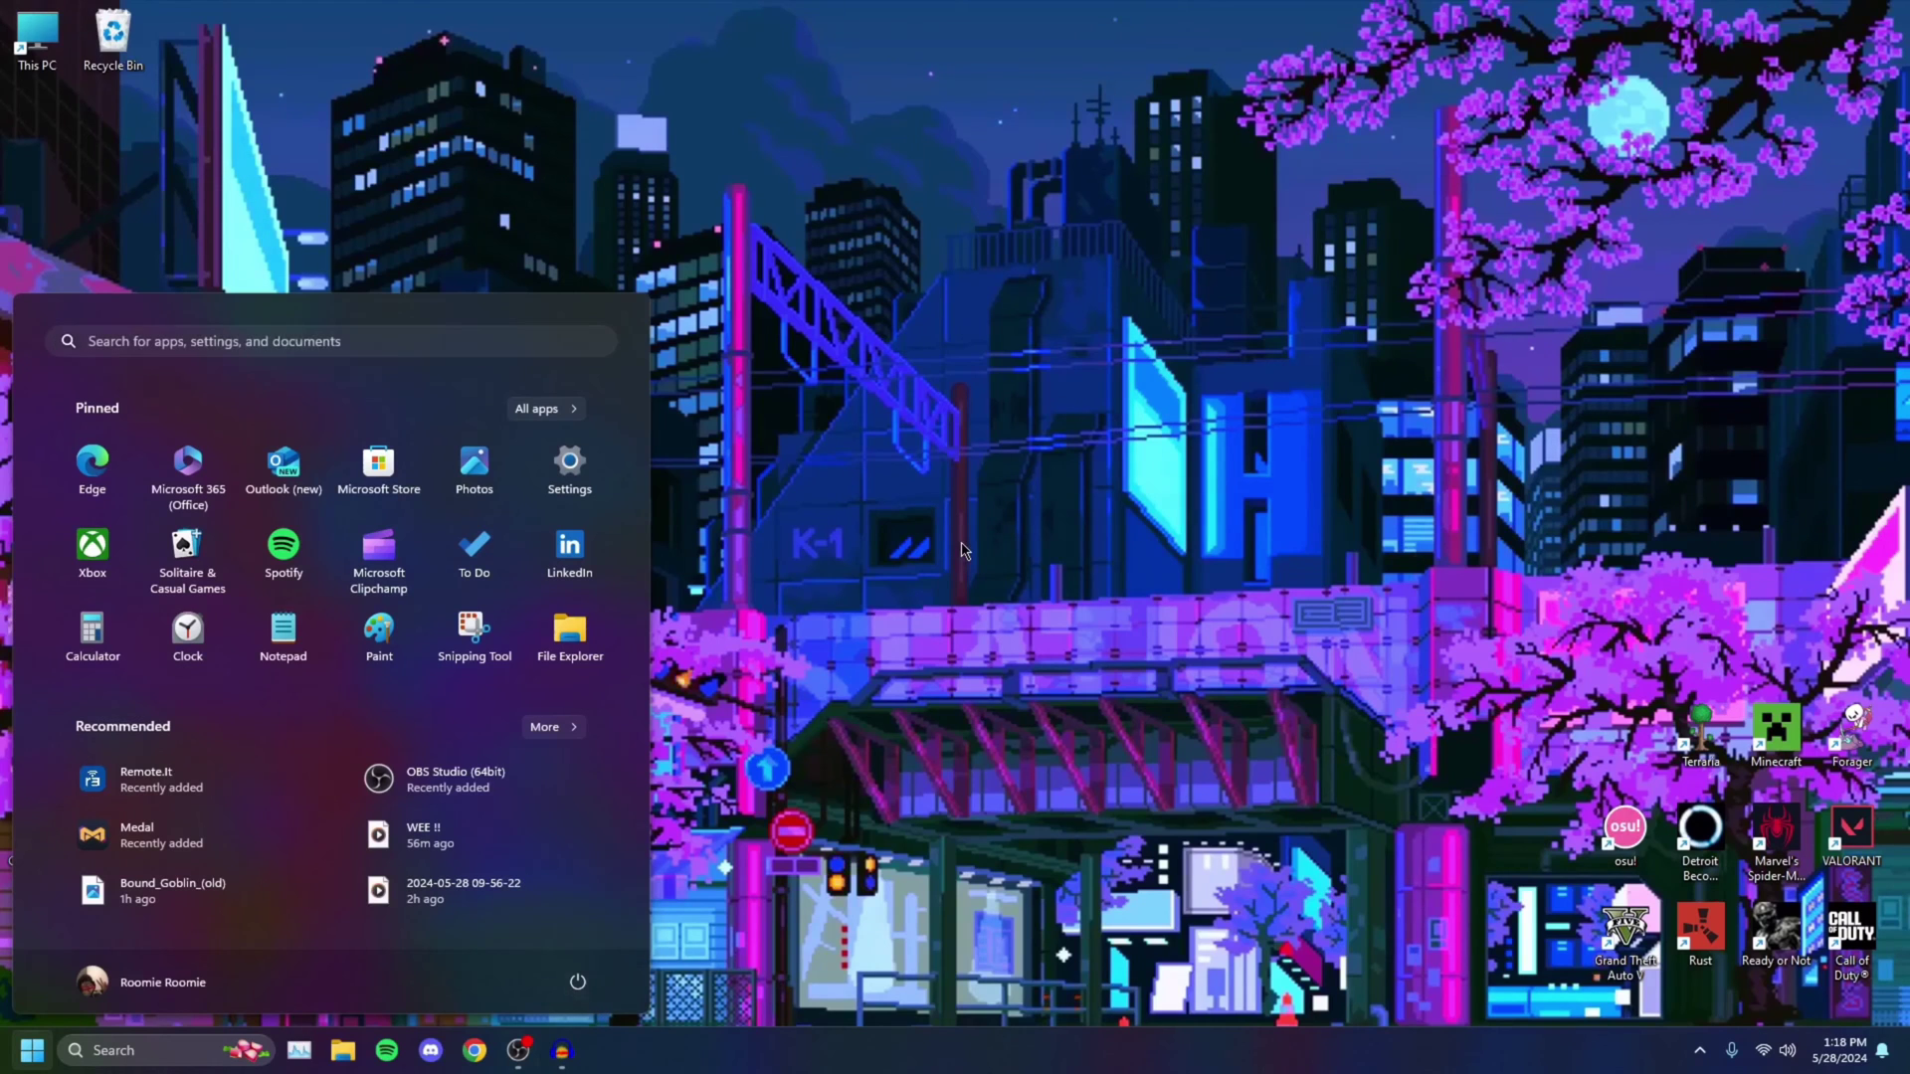
pyautogui.click(800, 671)
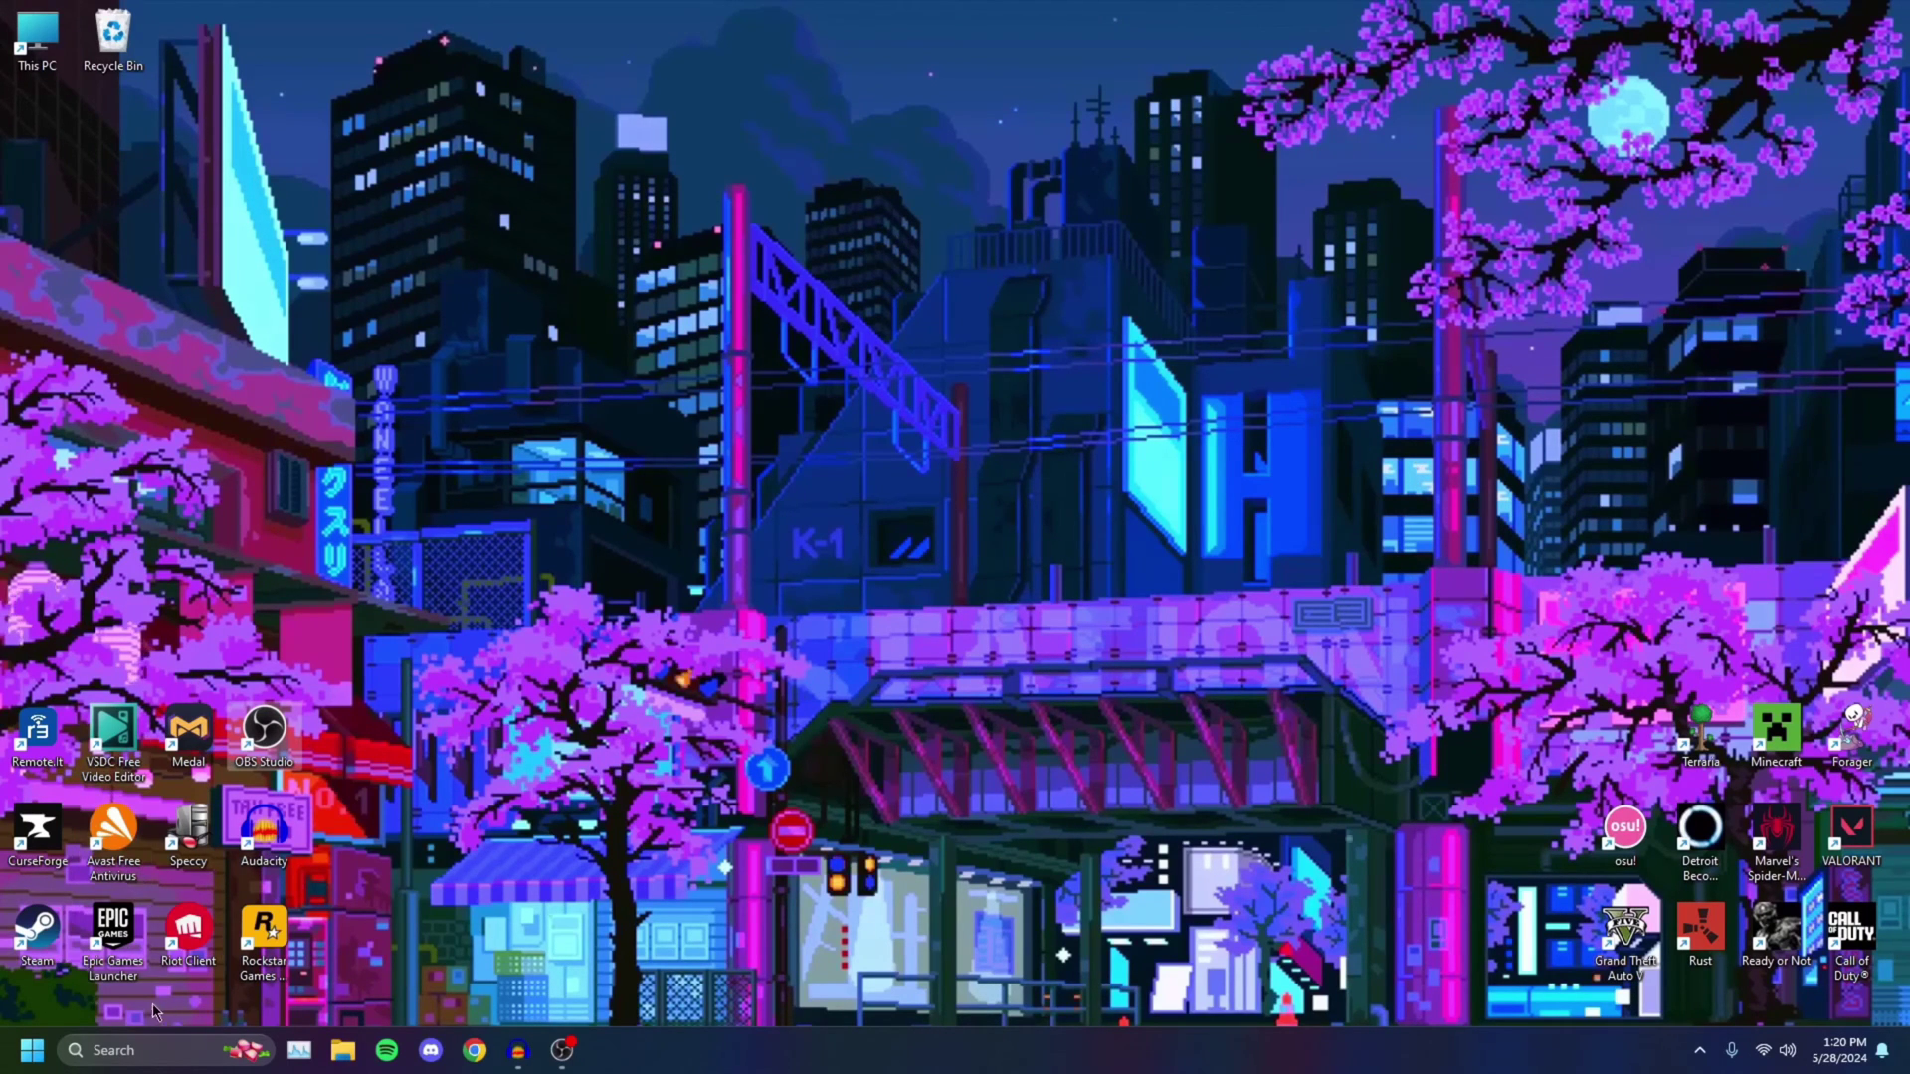
# Search for 'control' to launch Control Panel and view its arrangement options.
pyautogui.click(117, 1050)
pyautogui.write('control')
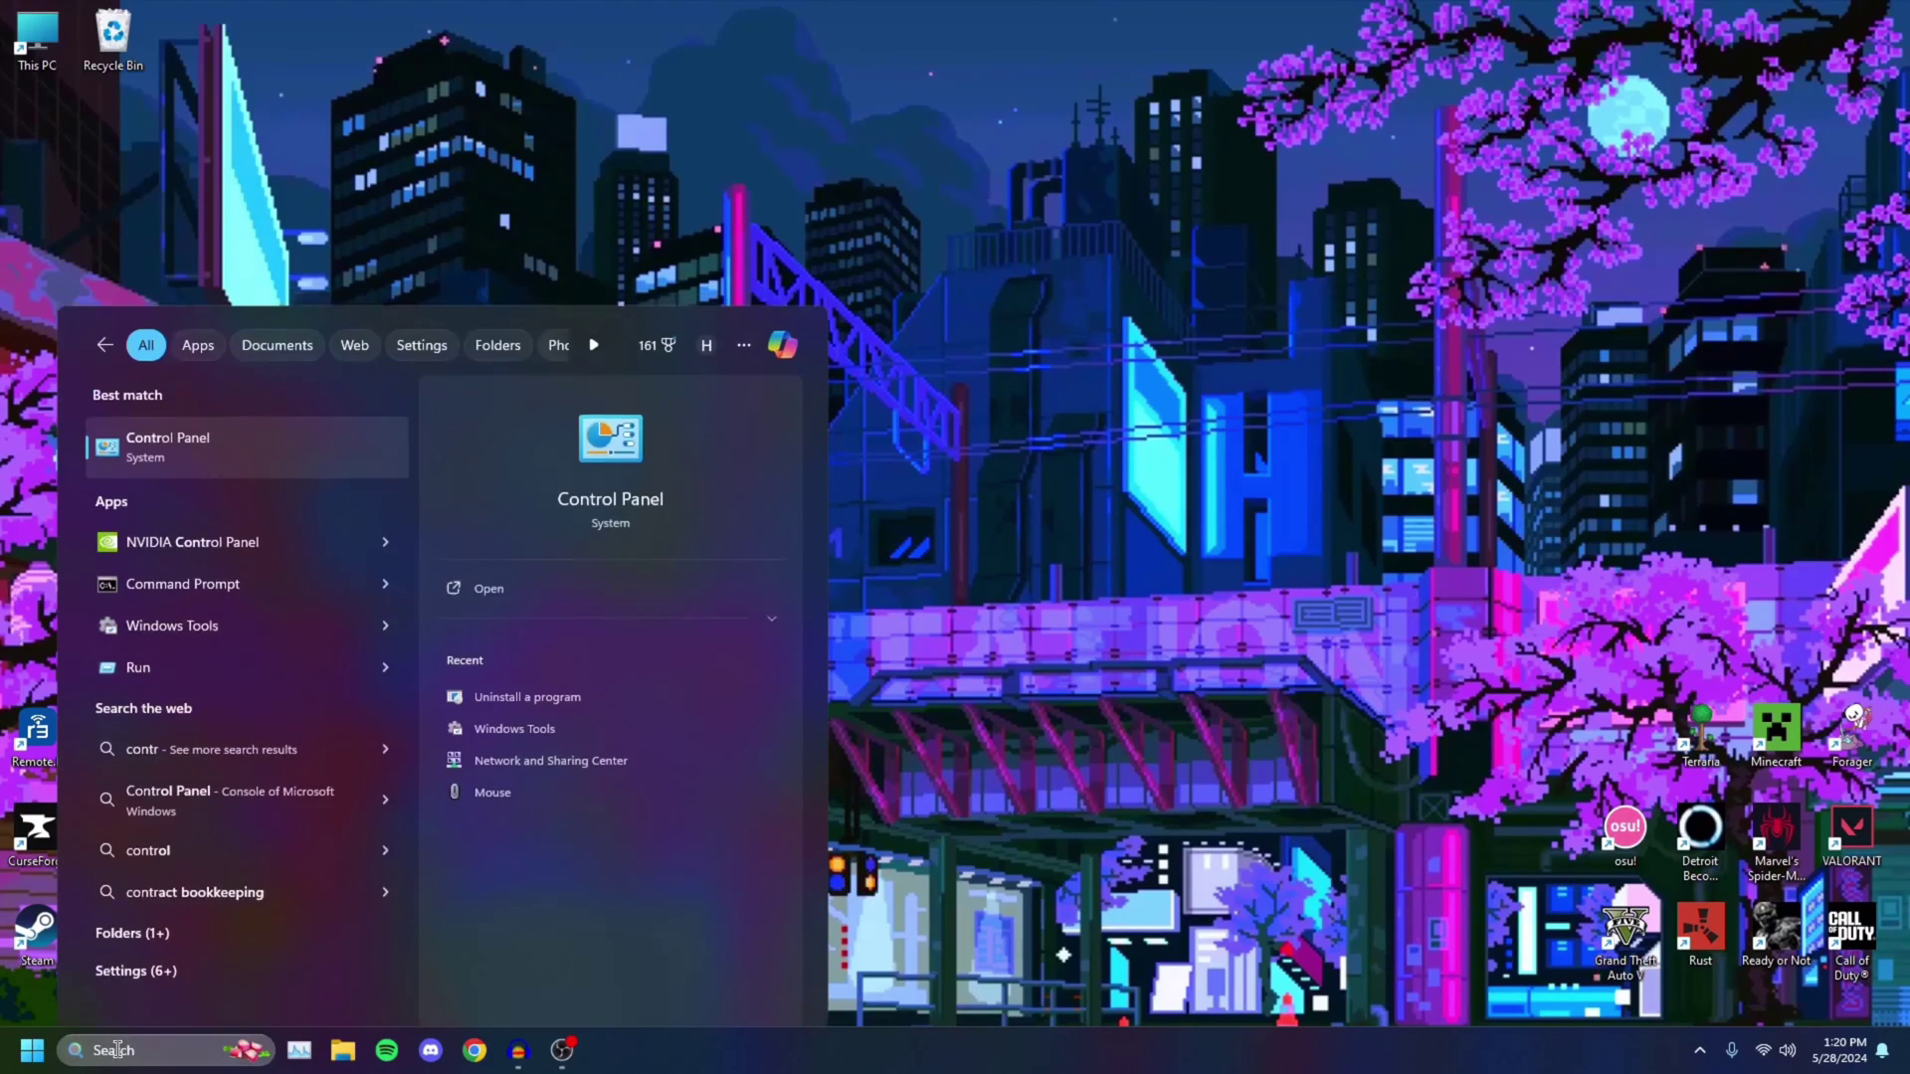
pyautogui.press('Return')
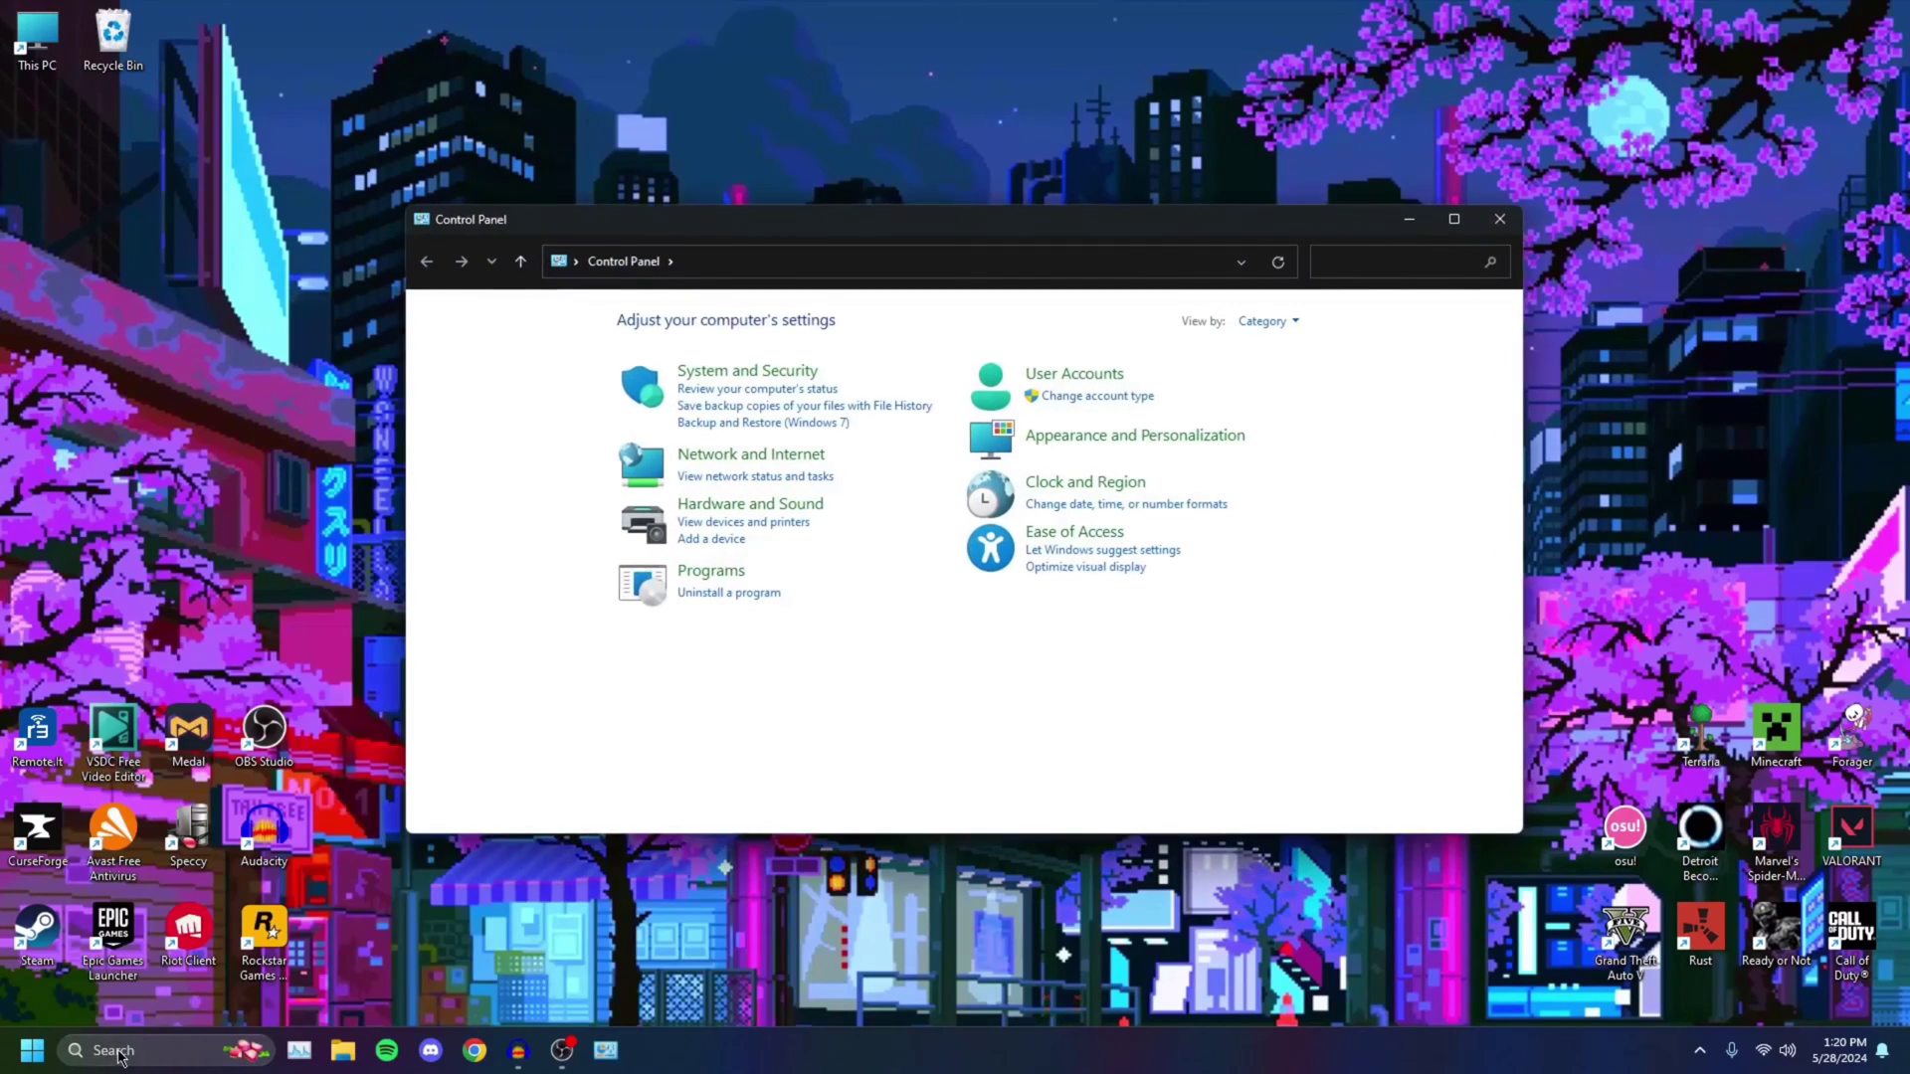
pyautogui.click(1291, 321)
# Go from Network and Sharing Center to Wi-Fi 2's Internet Protocol Version 4 (TCP/IPv4) Properties.
pyautogui.click(1253, 321)
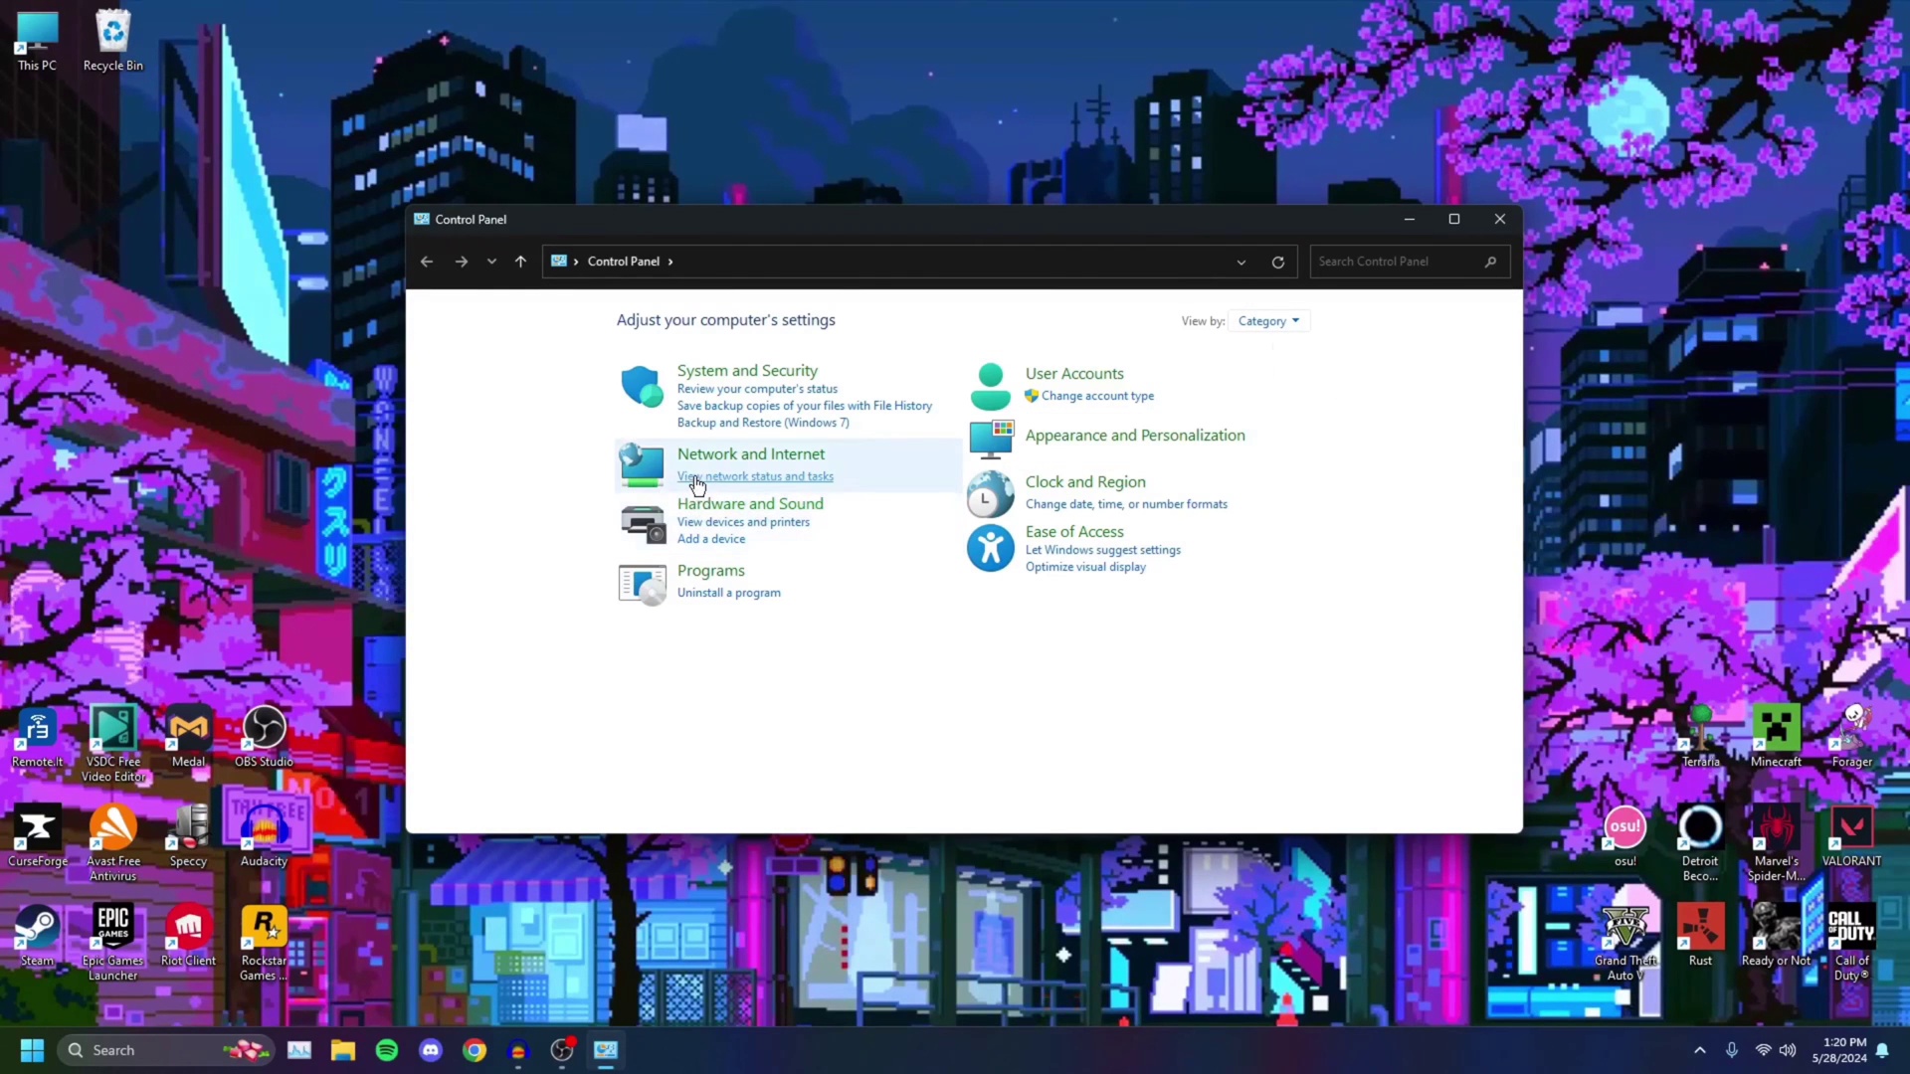
pyautogui.click(765, 480)
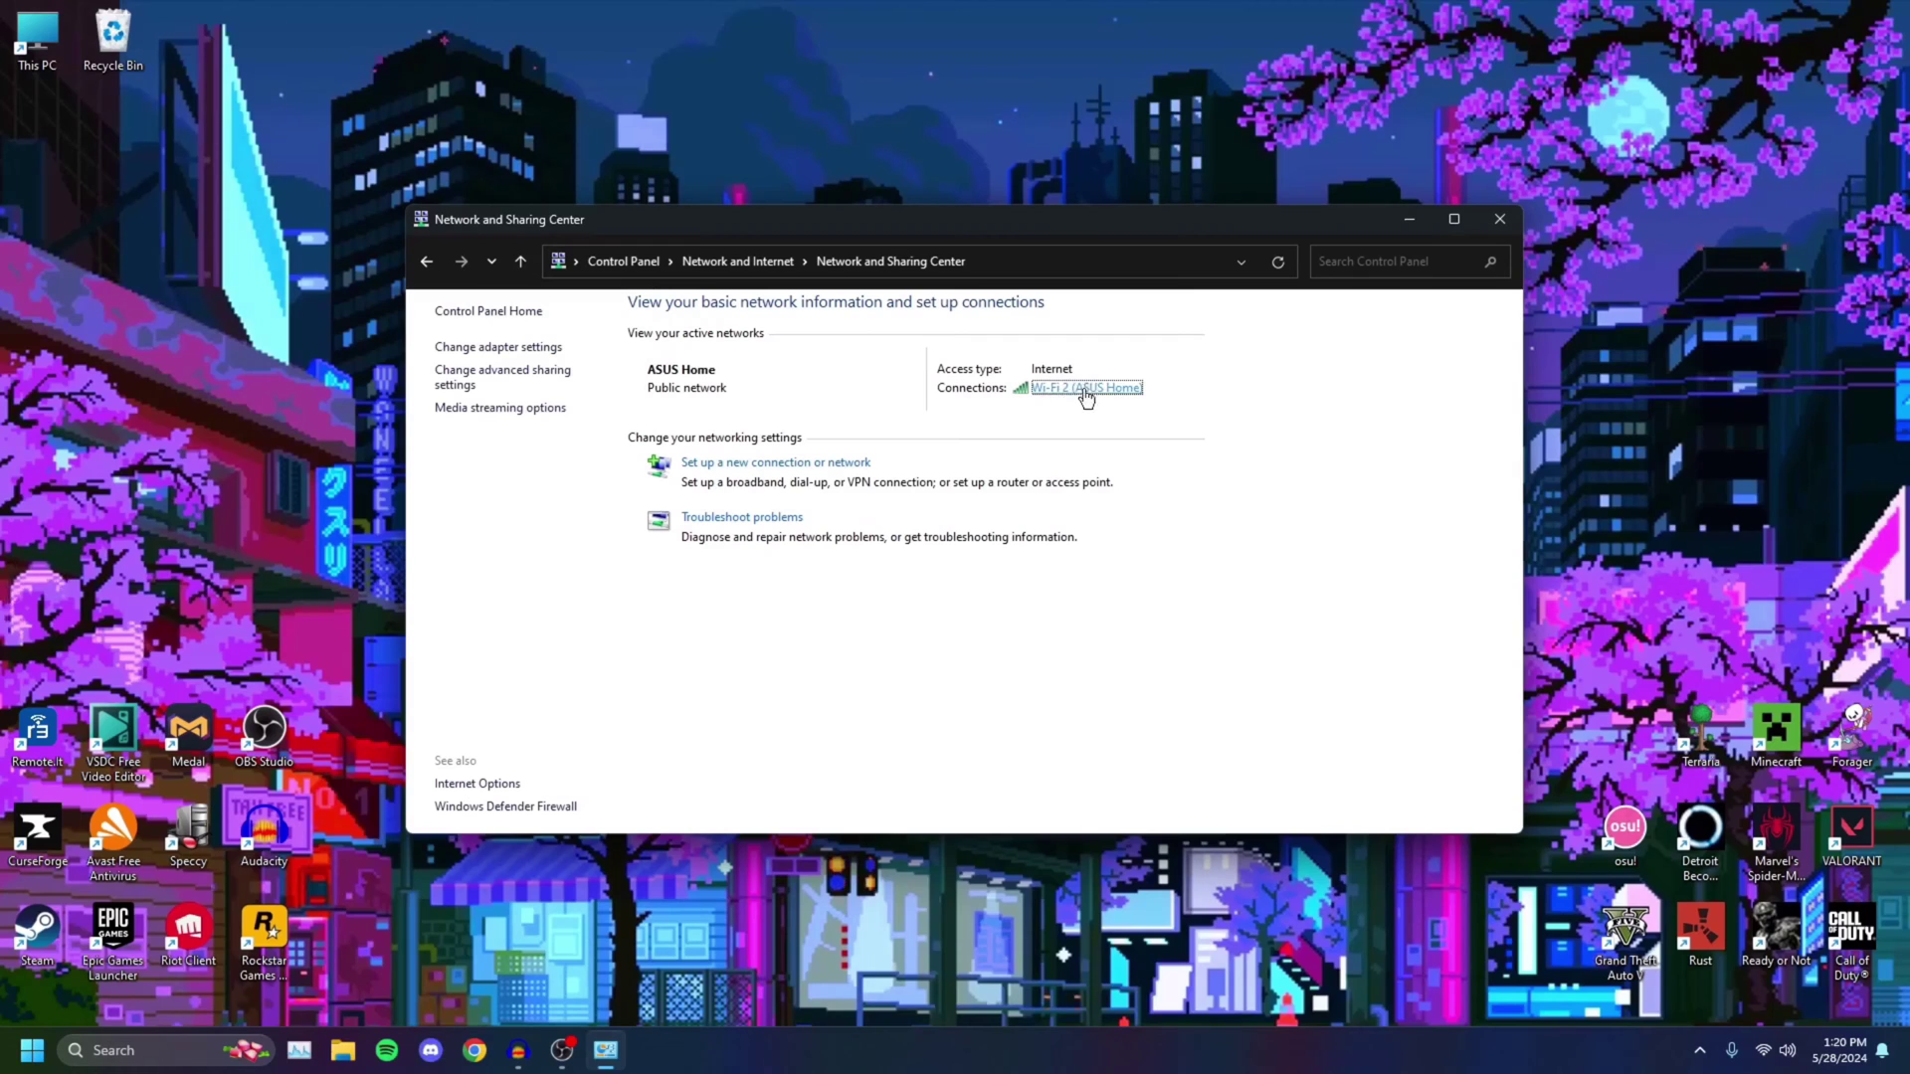
pyautogui.click(1064, 390)
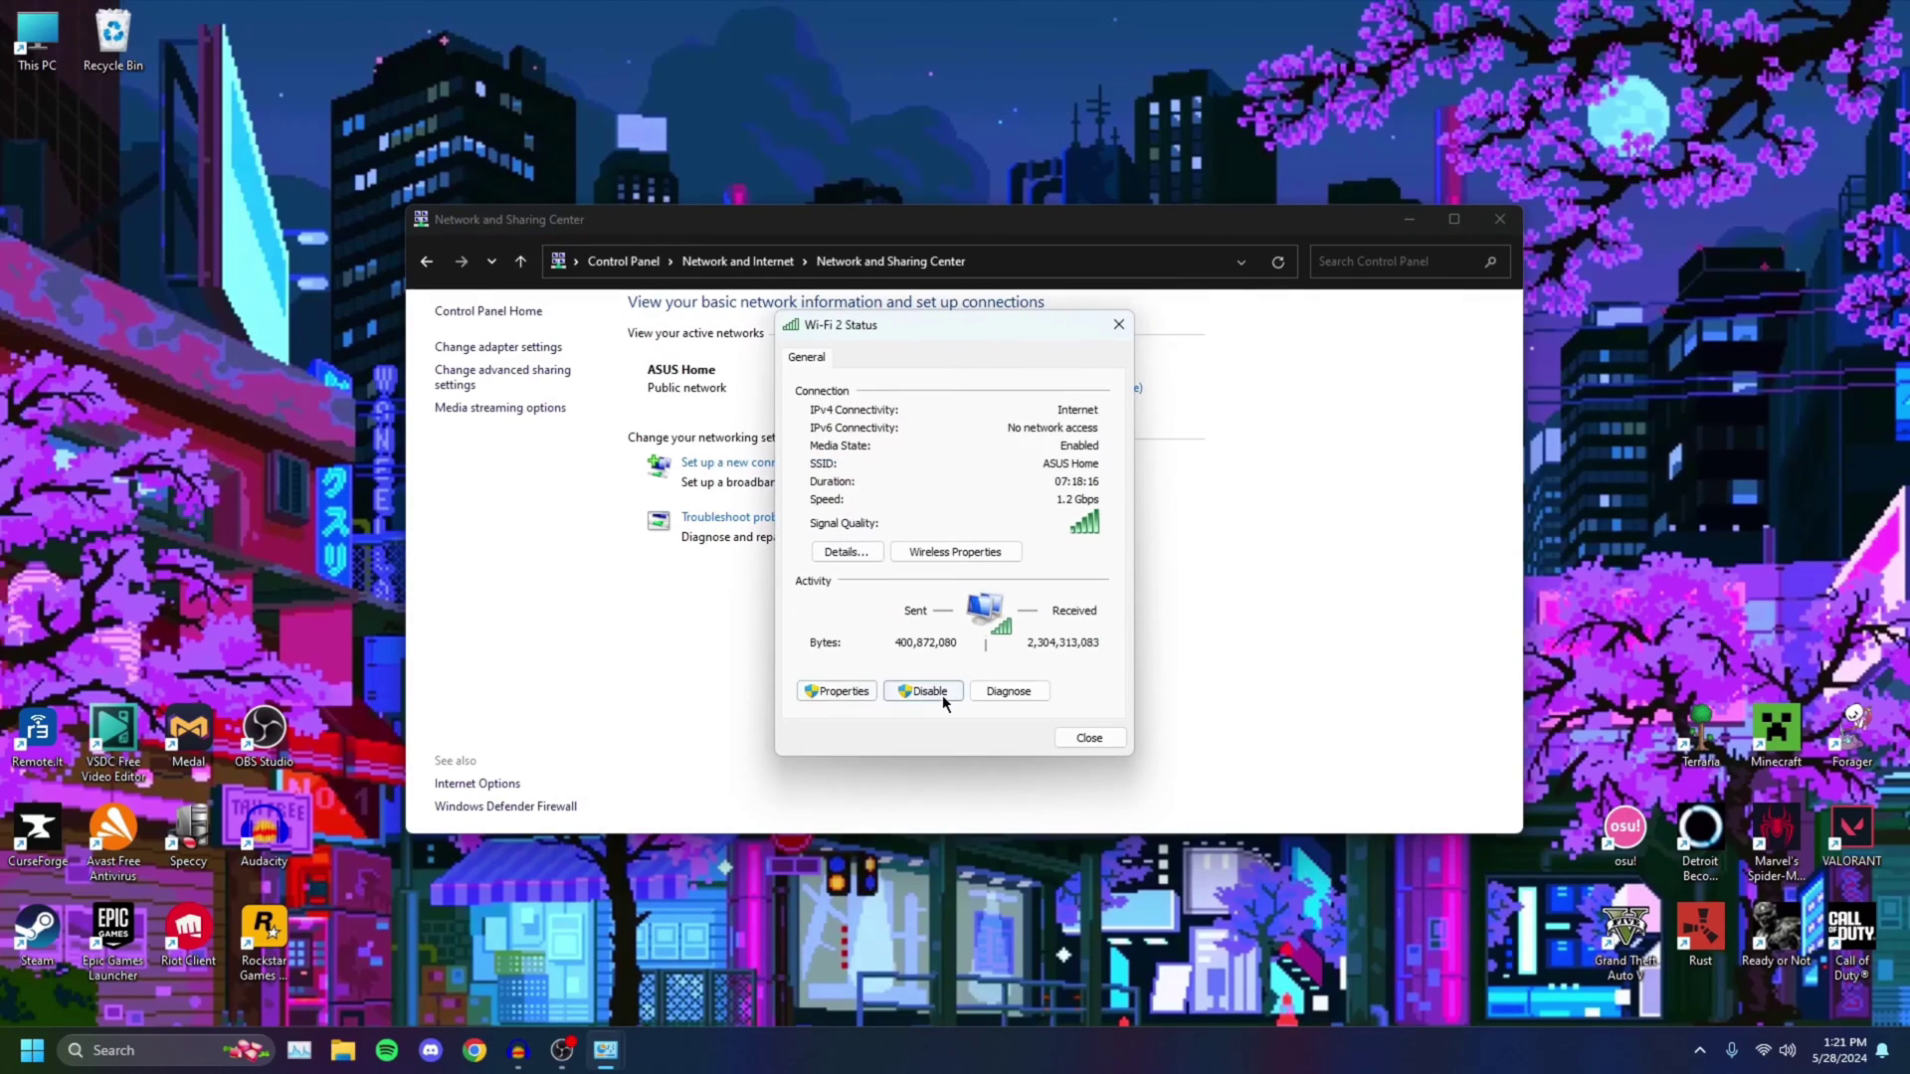
pyautogui.click(840, 691)
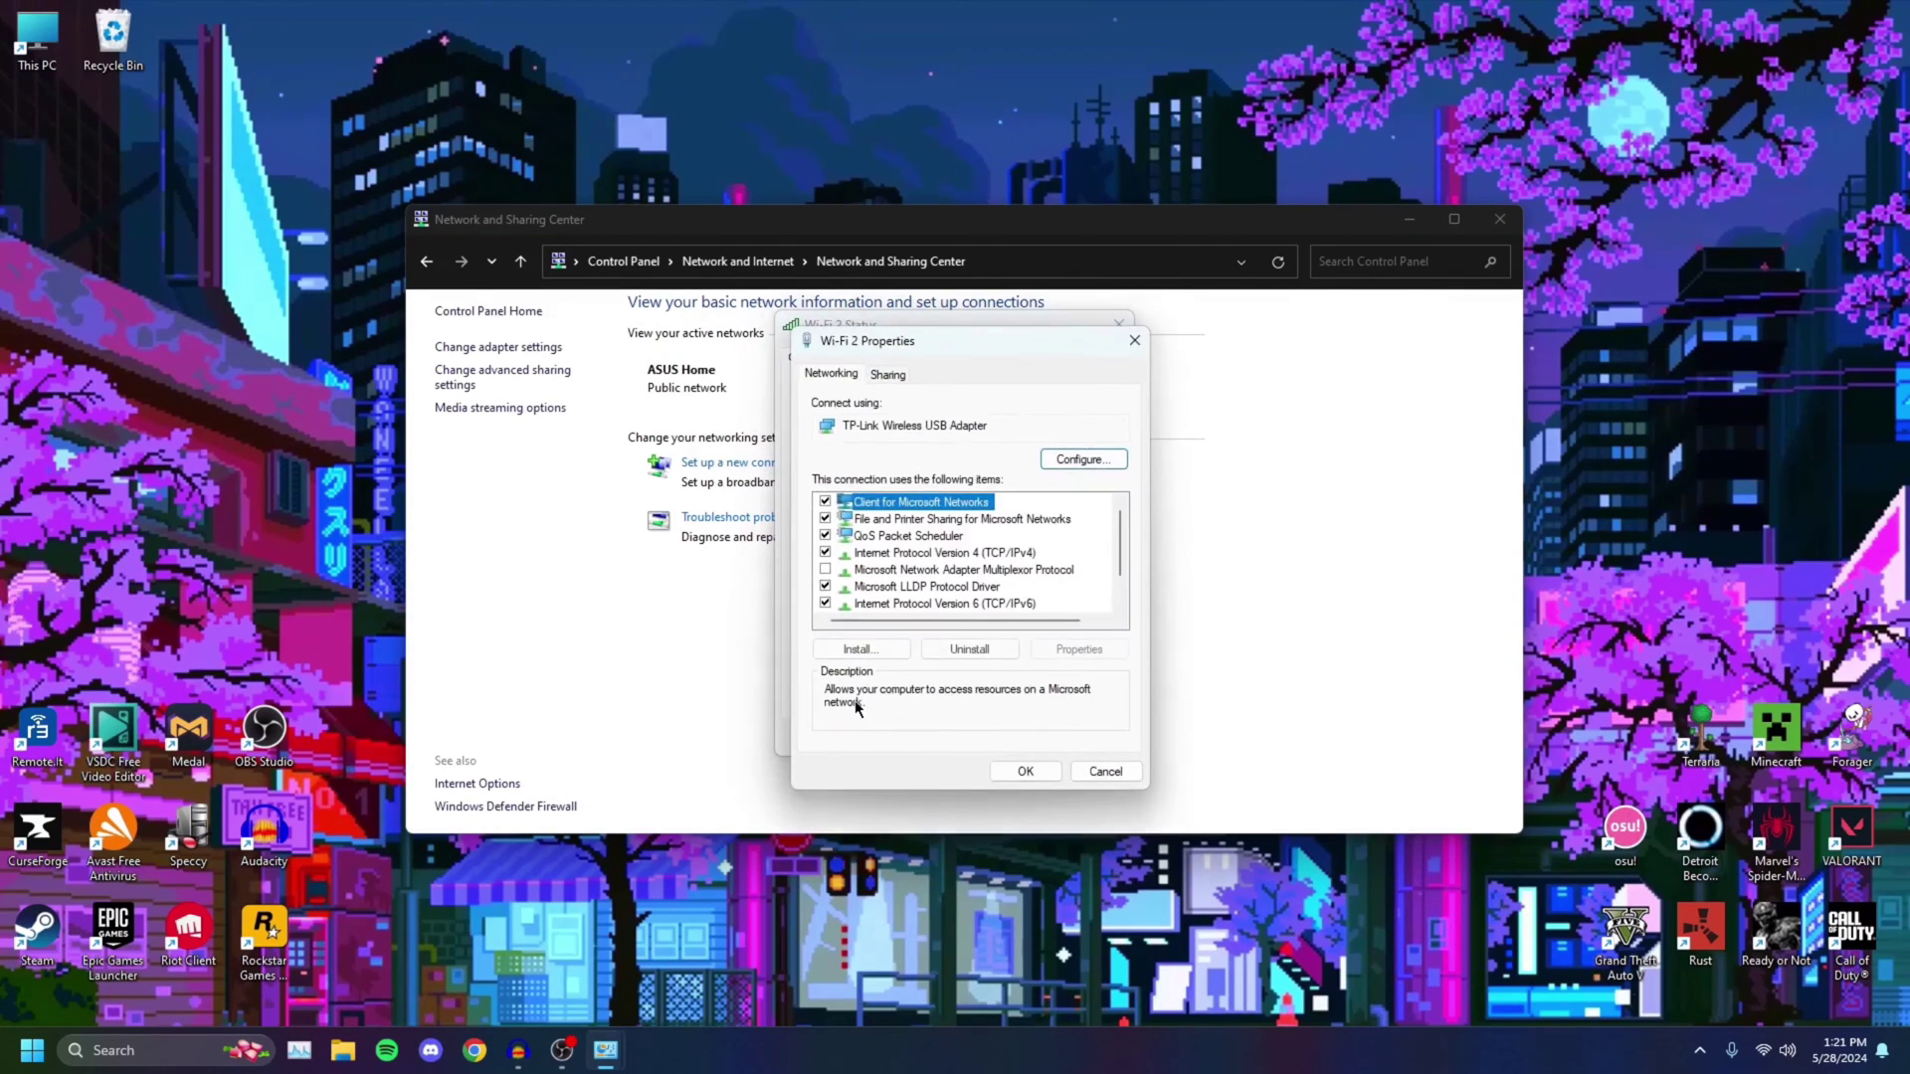
pyautogui.click(895, 553)
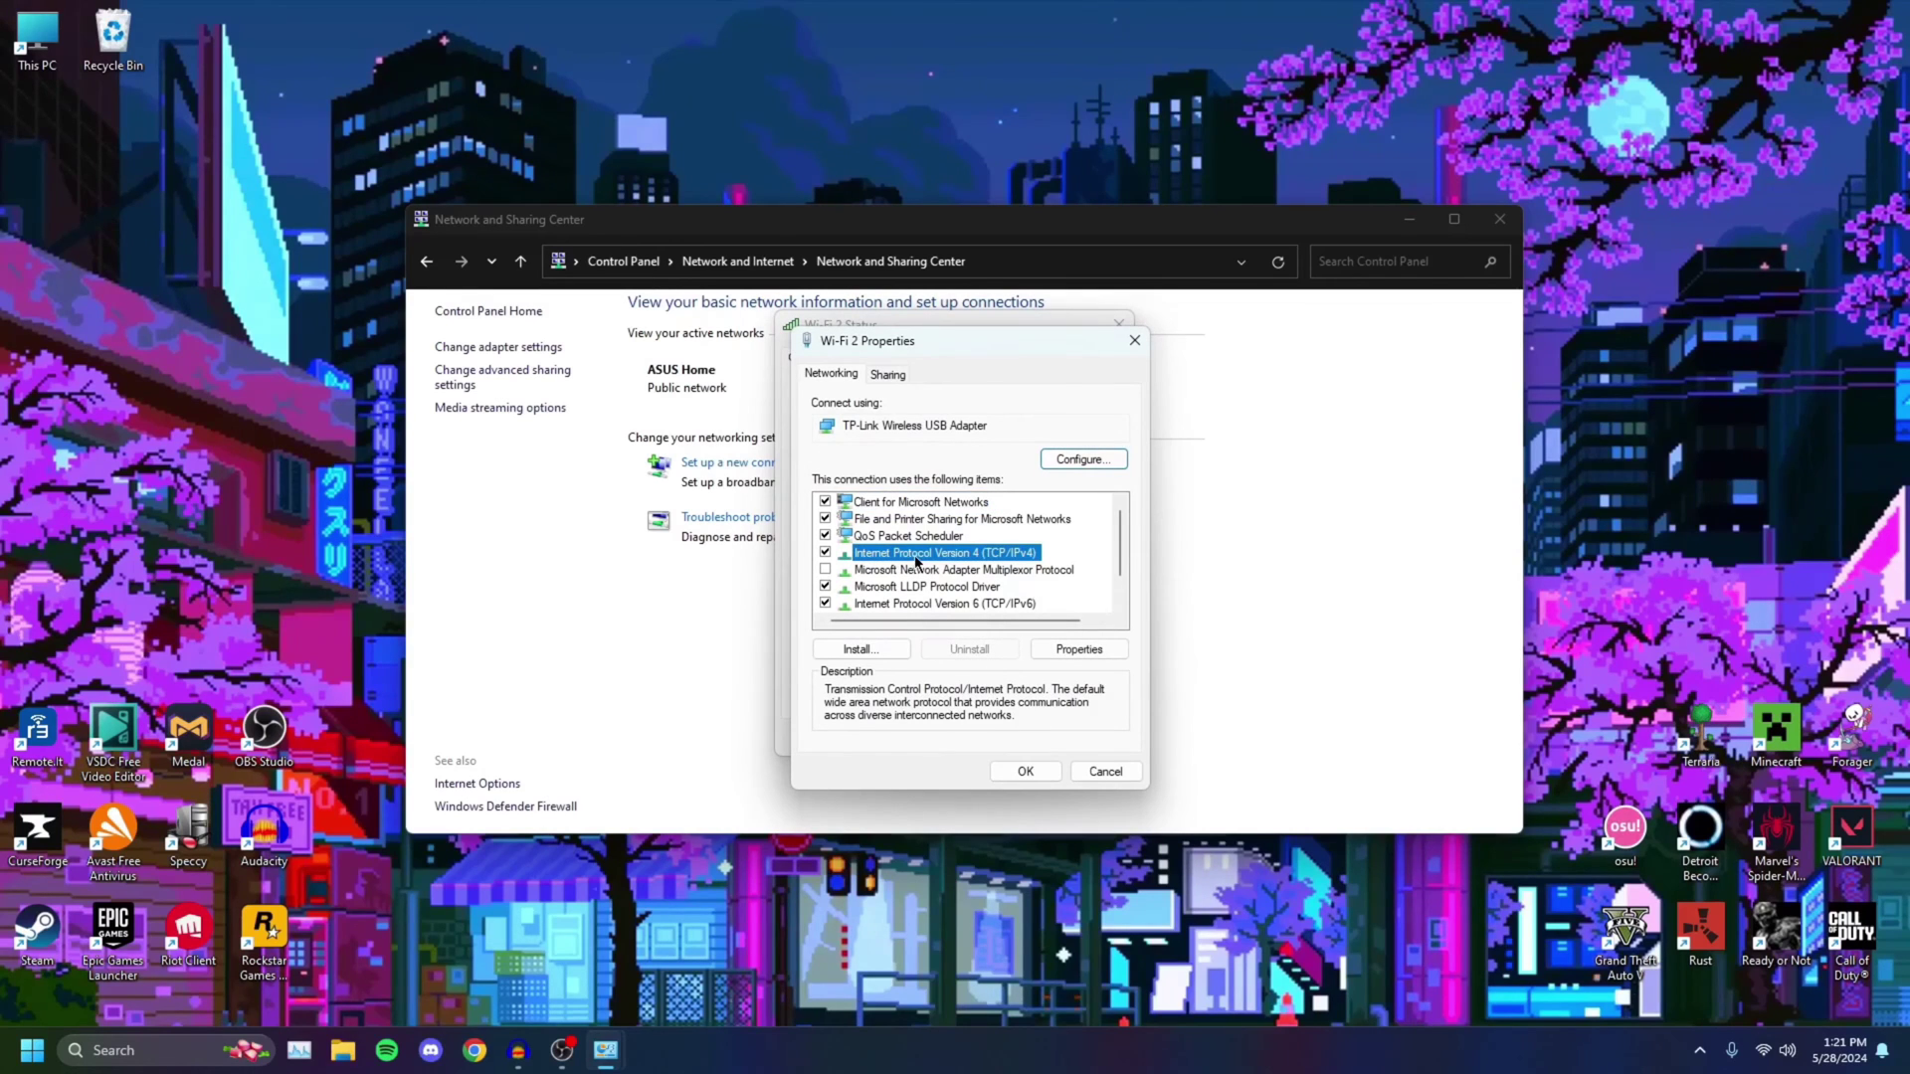
pyautogui.click(1068, 651)
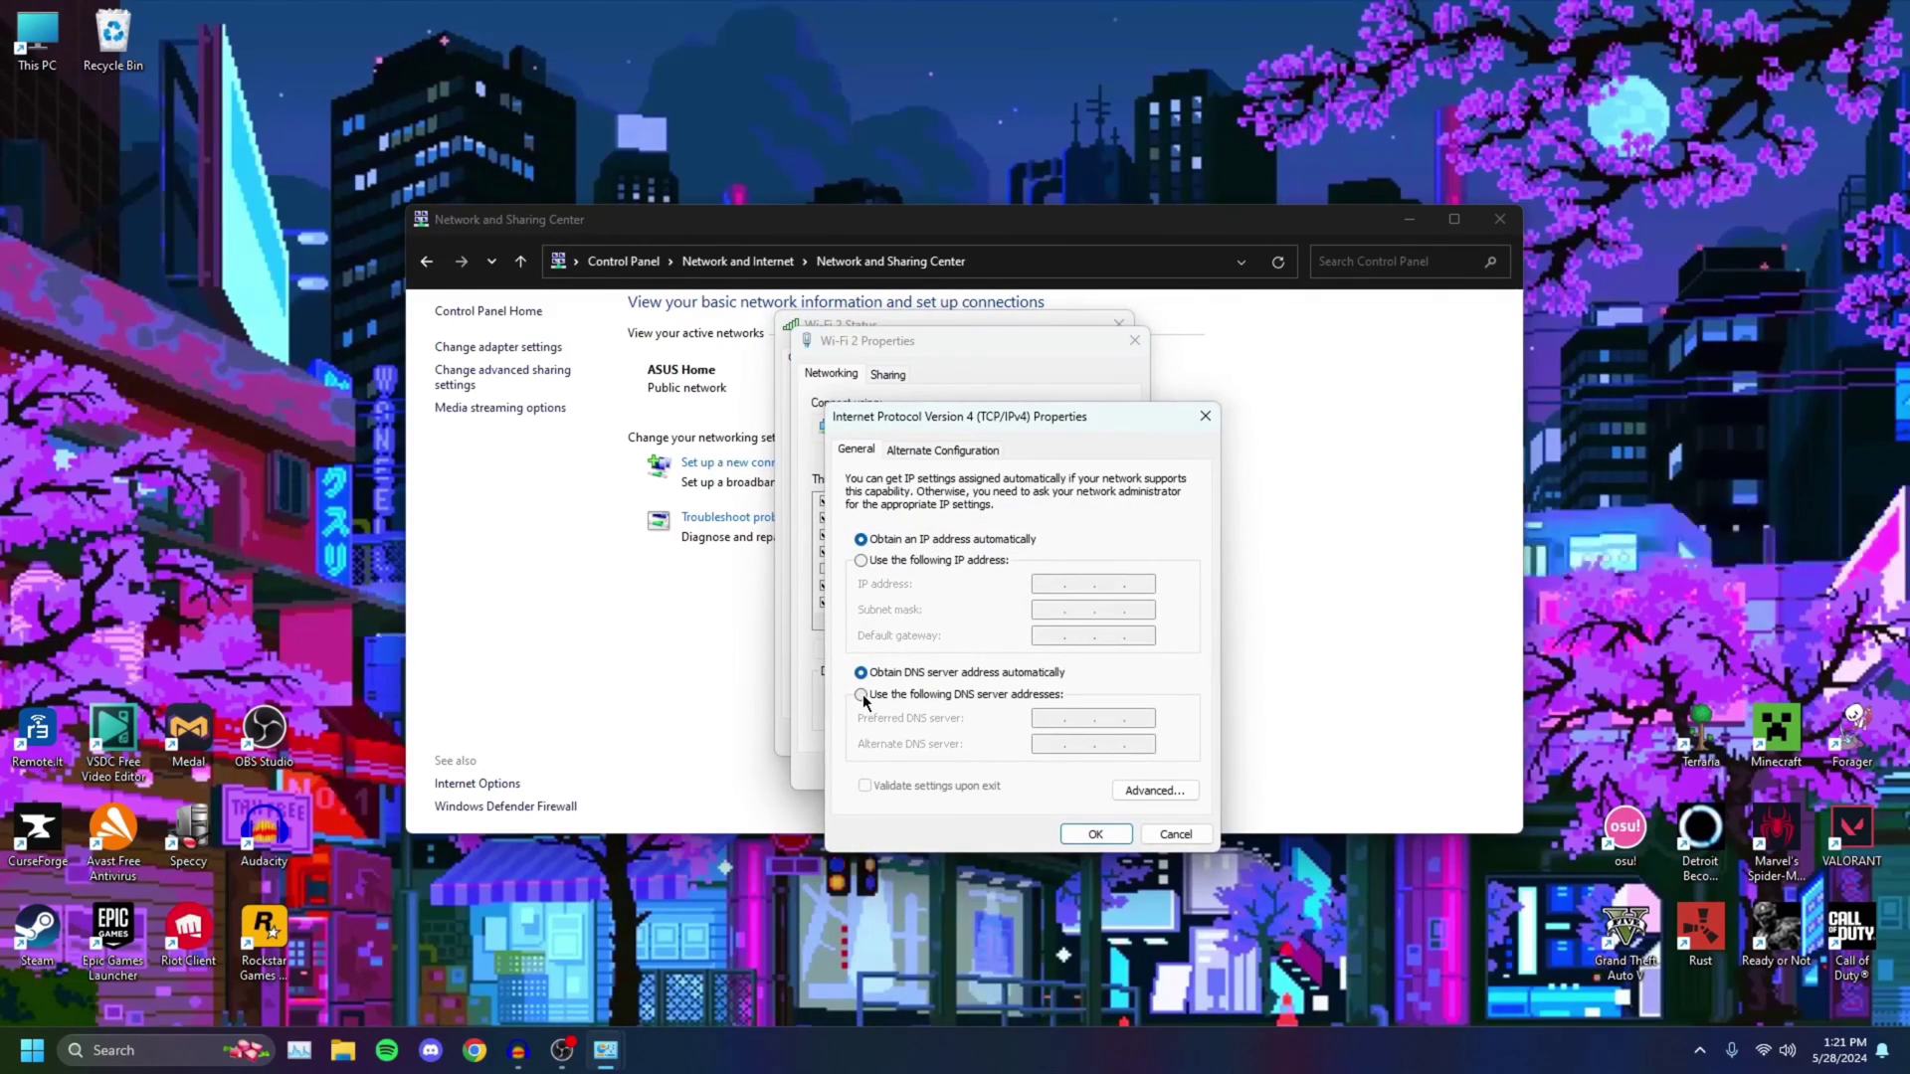
# Switch to manual DNS, enter 8.8.8.8 preferred and 8.8.4.4 alternate, and save.
pyautogui.click(926, 696)
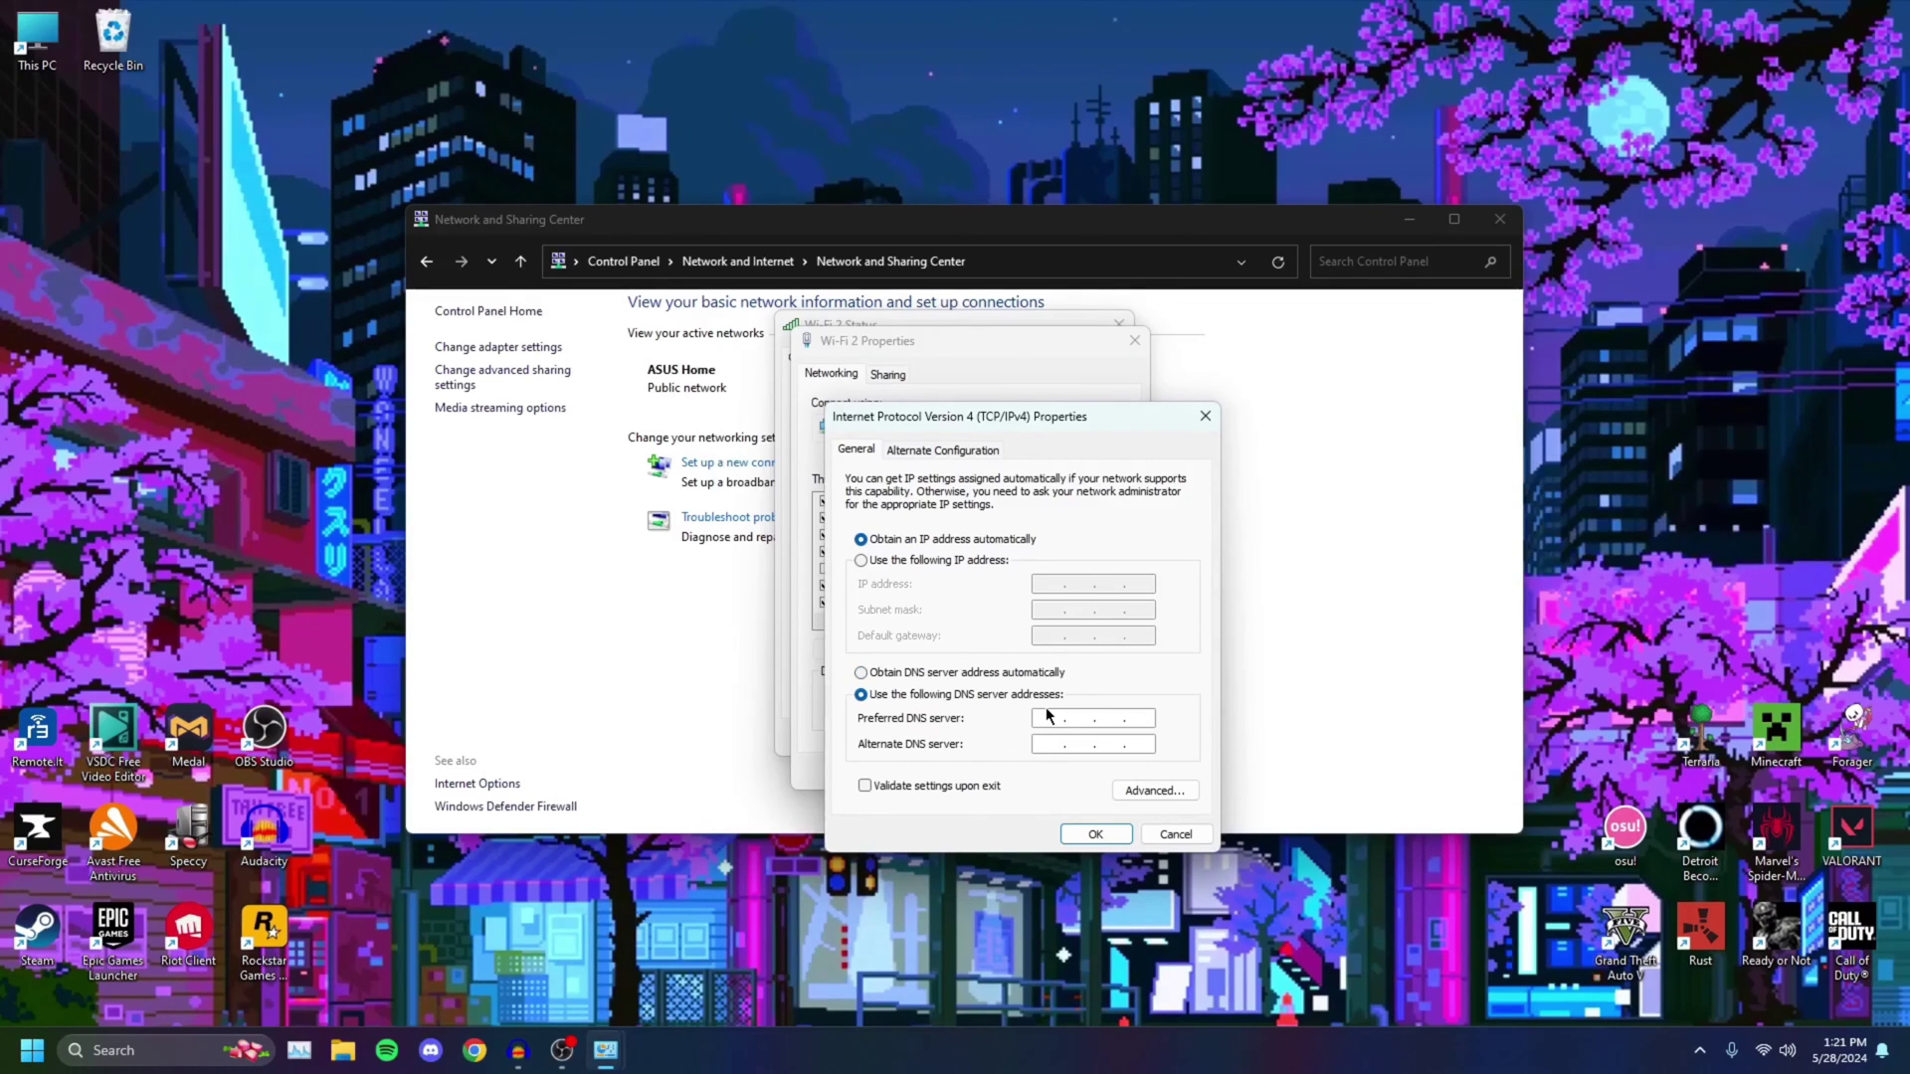
pyautogui.write('888')
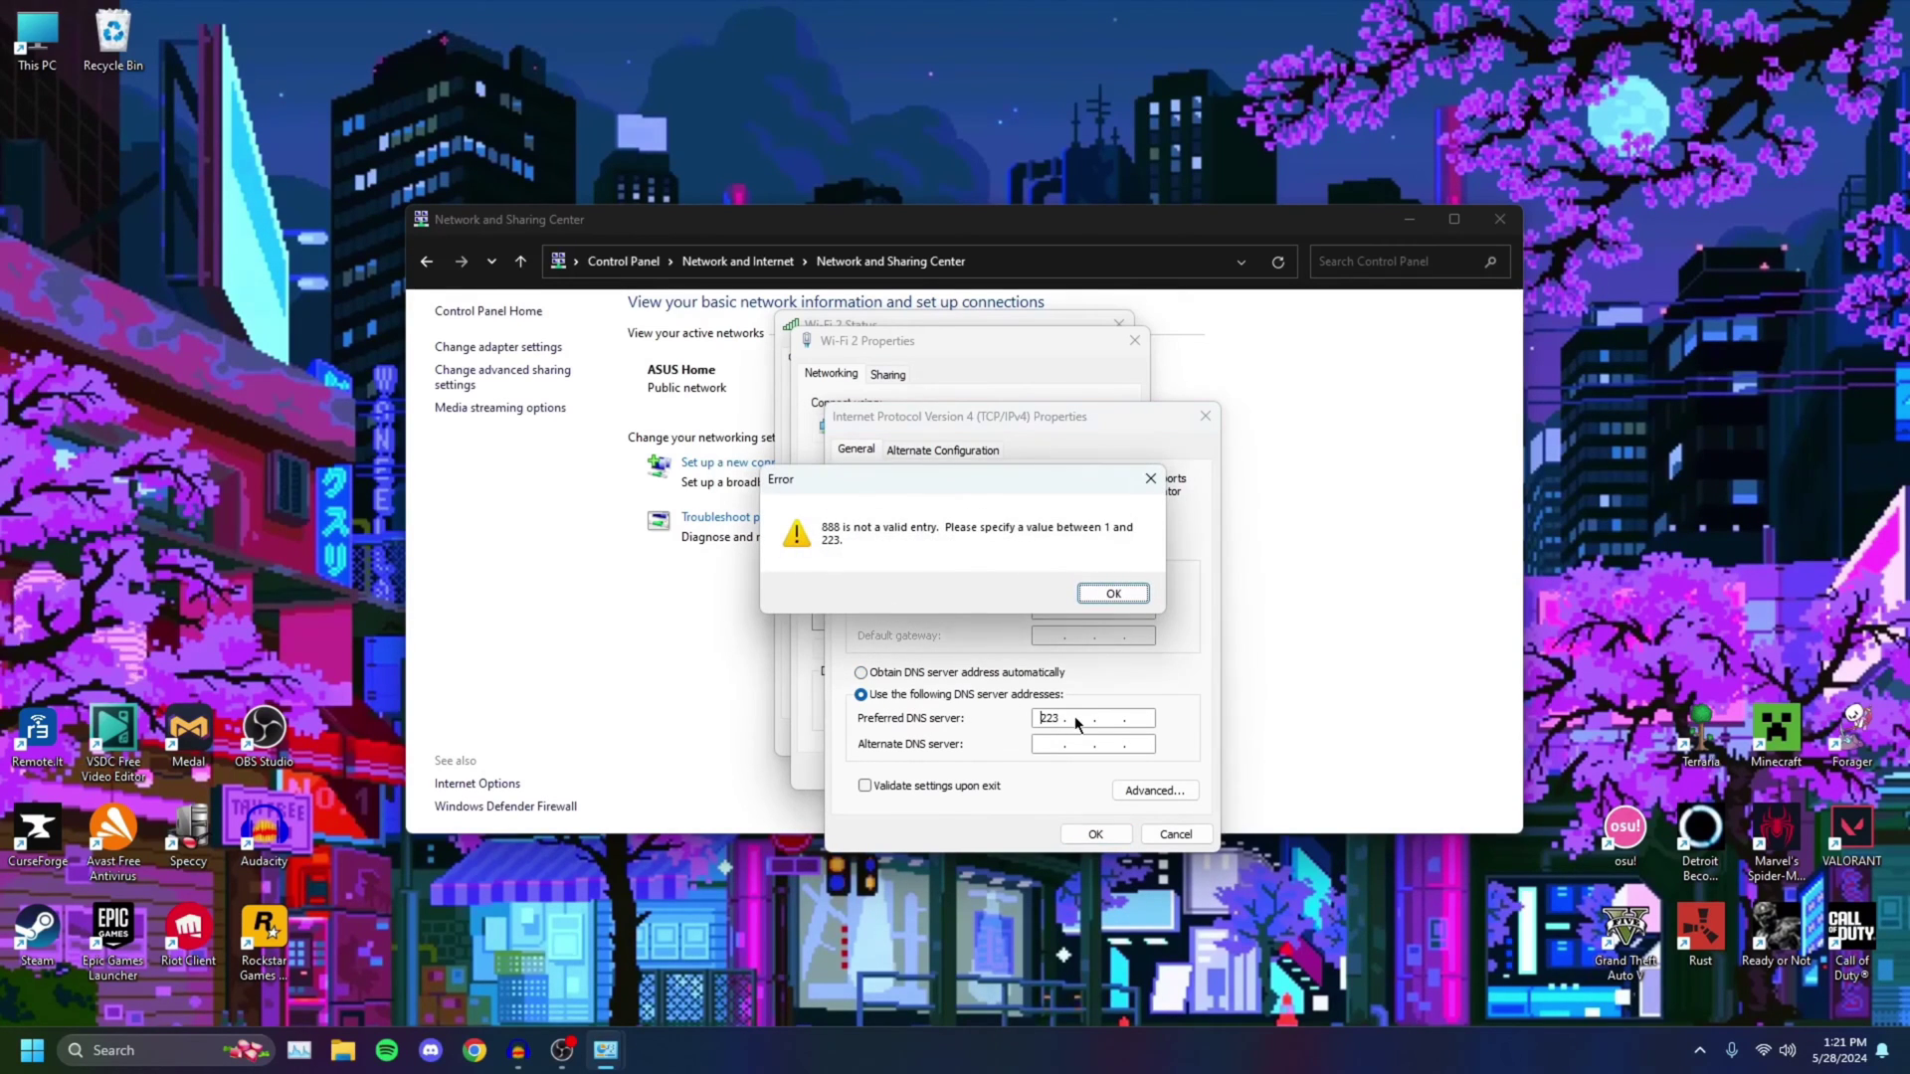
pyautogui.click(1114, 597)
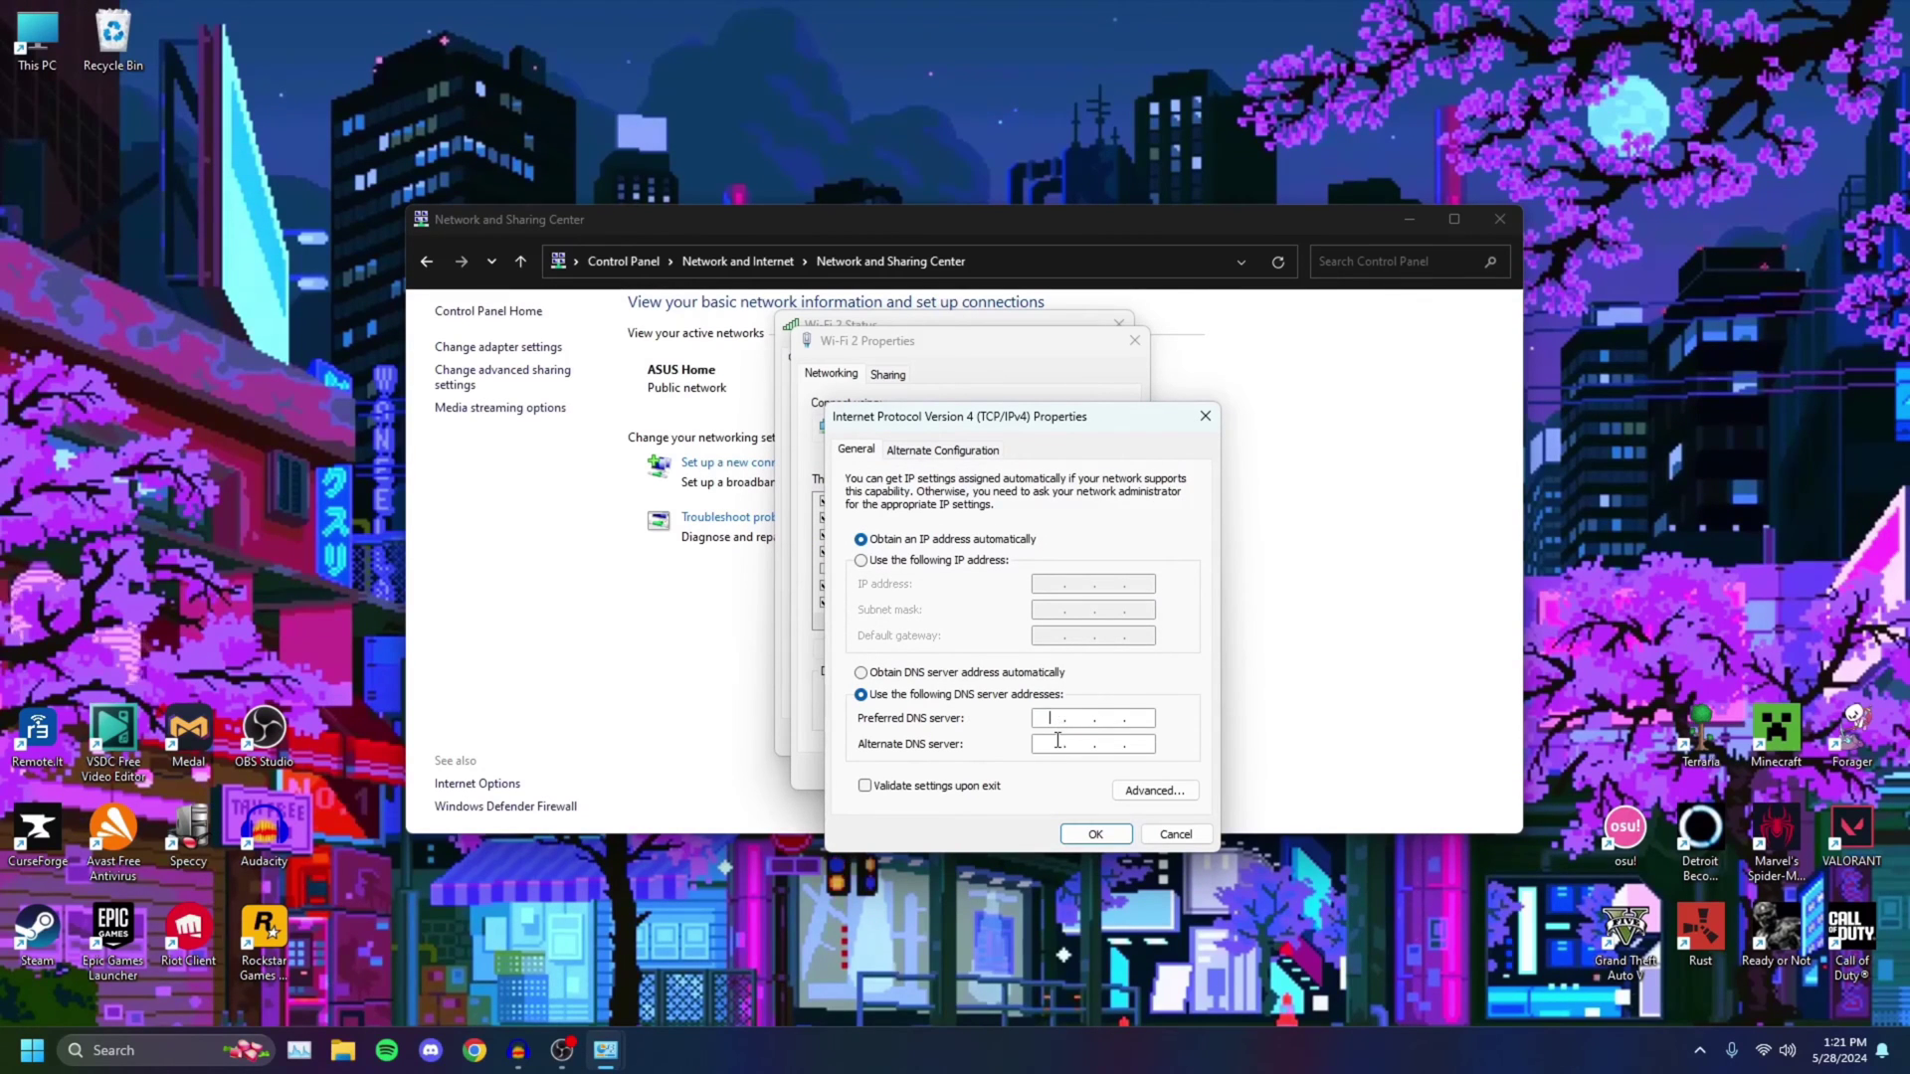
pyautogui.write('.8.8.8')
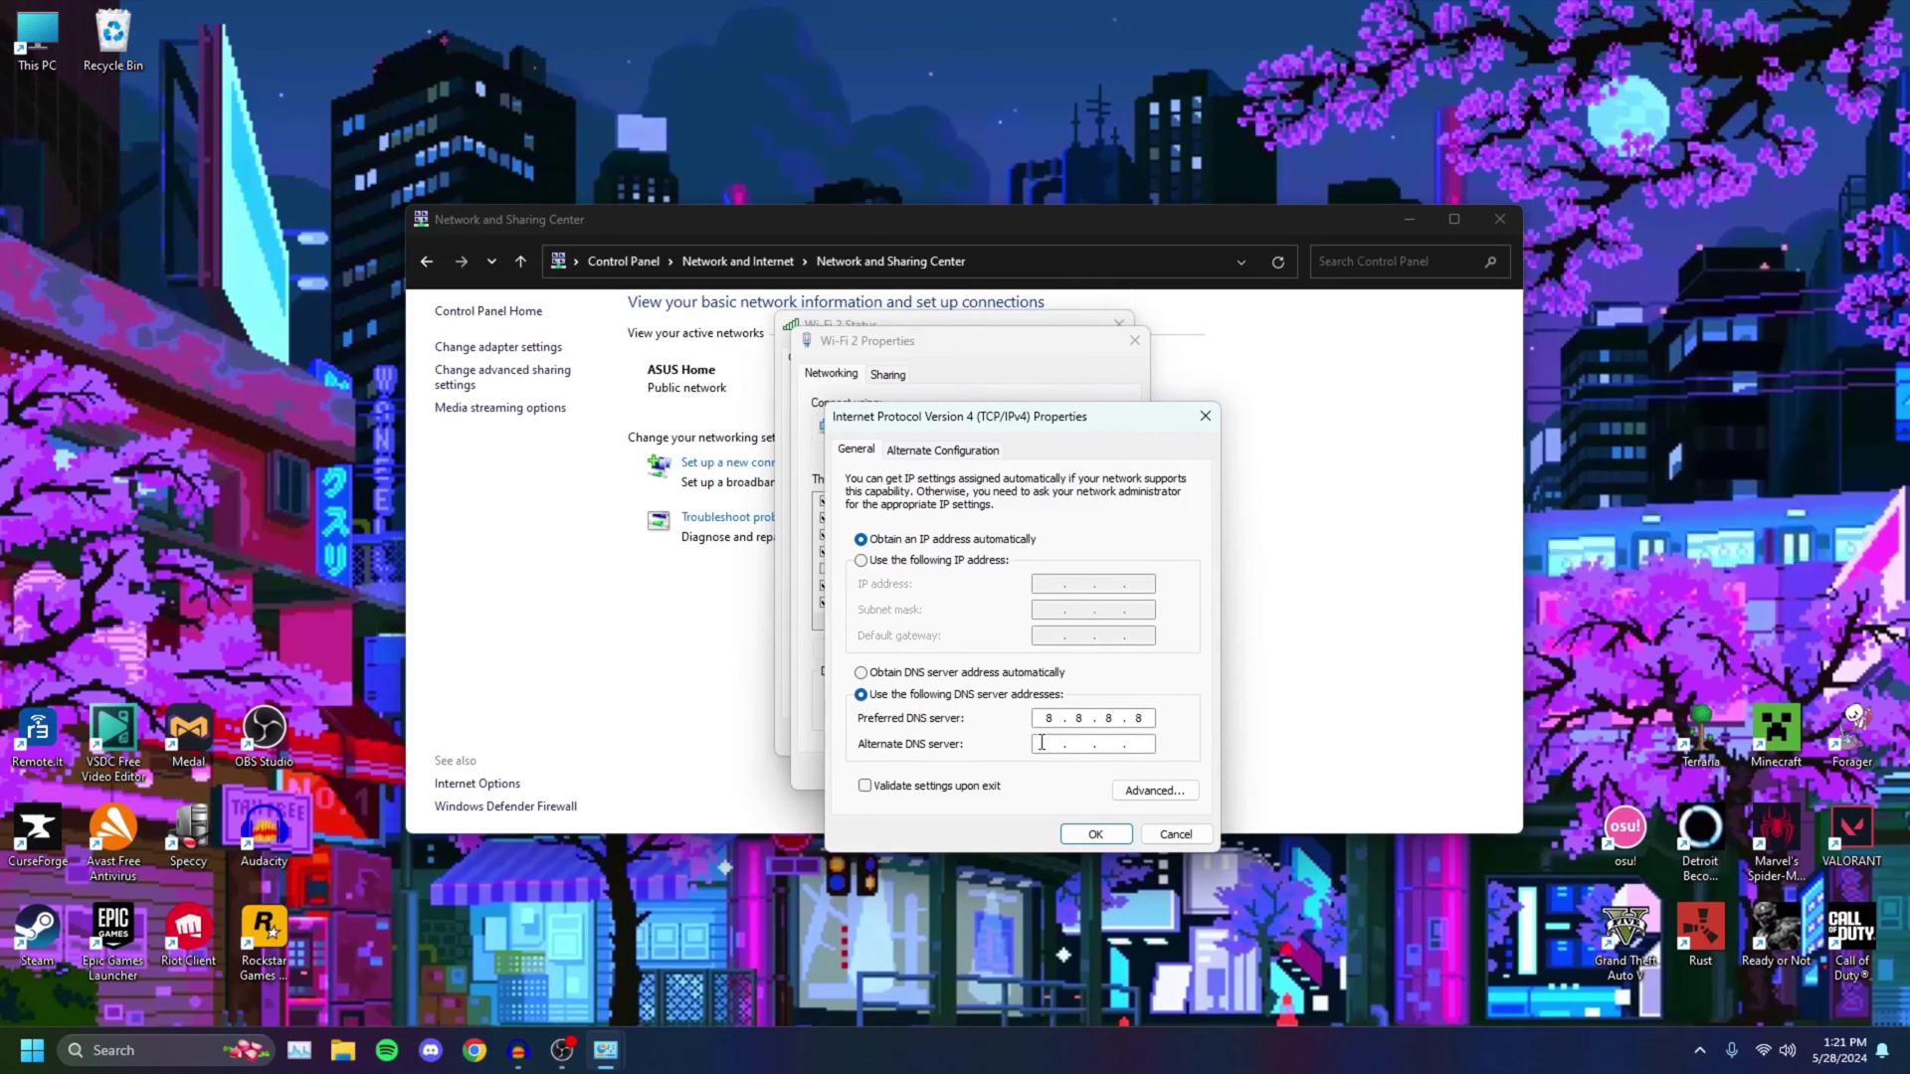
pyautogui.click(1041, 742)
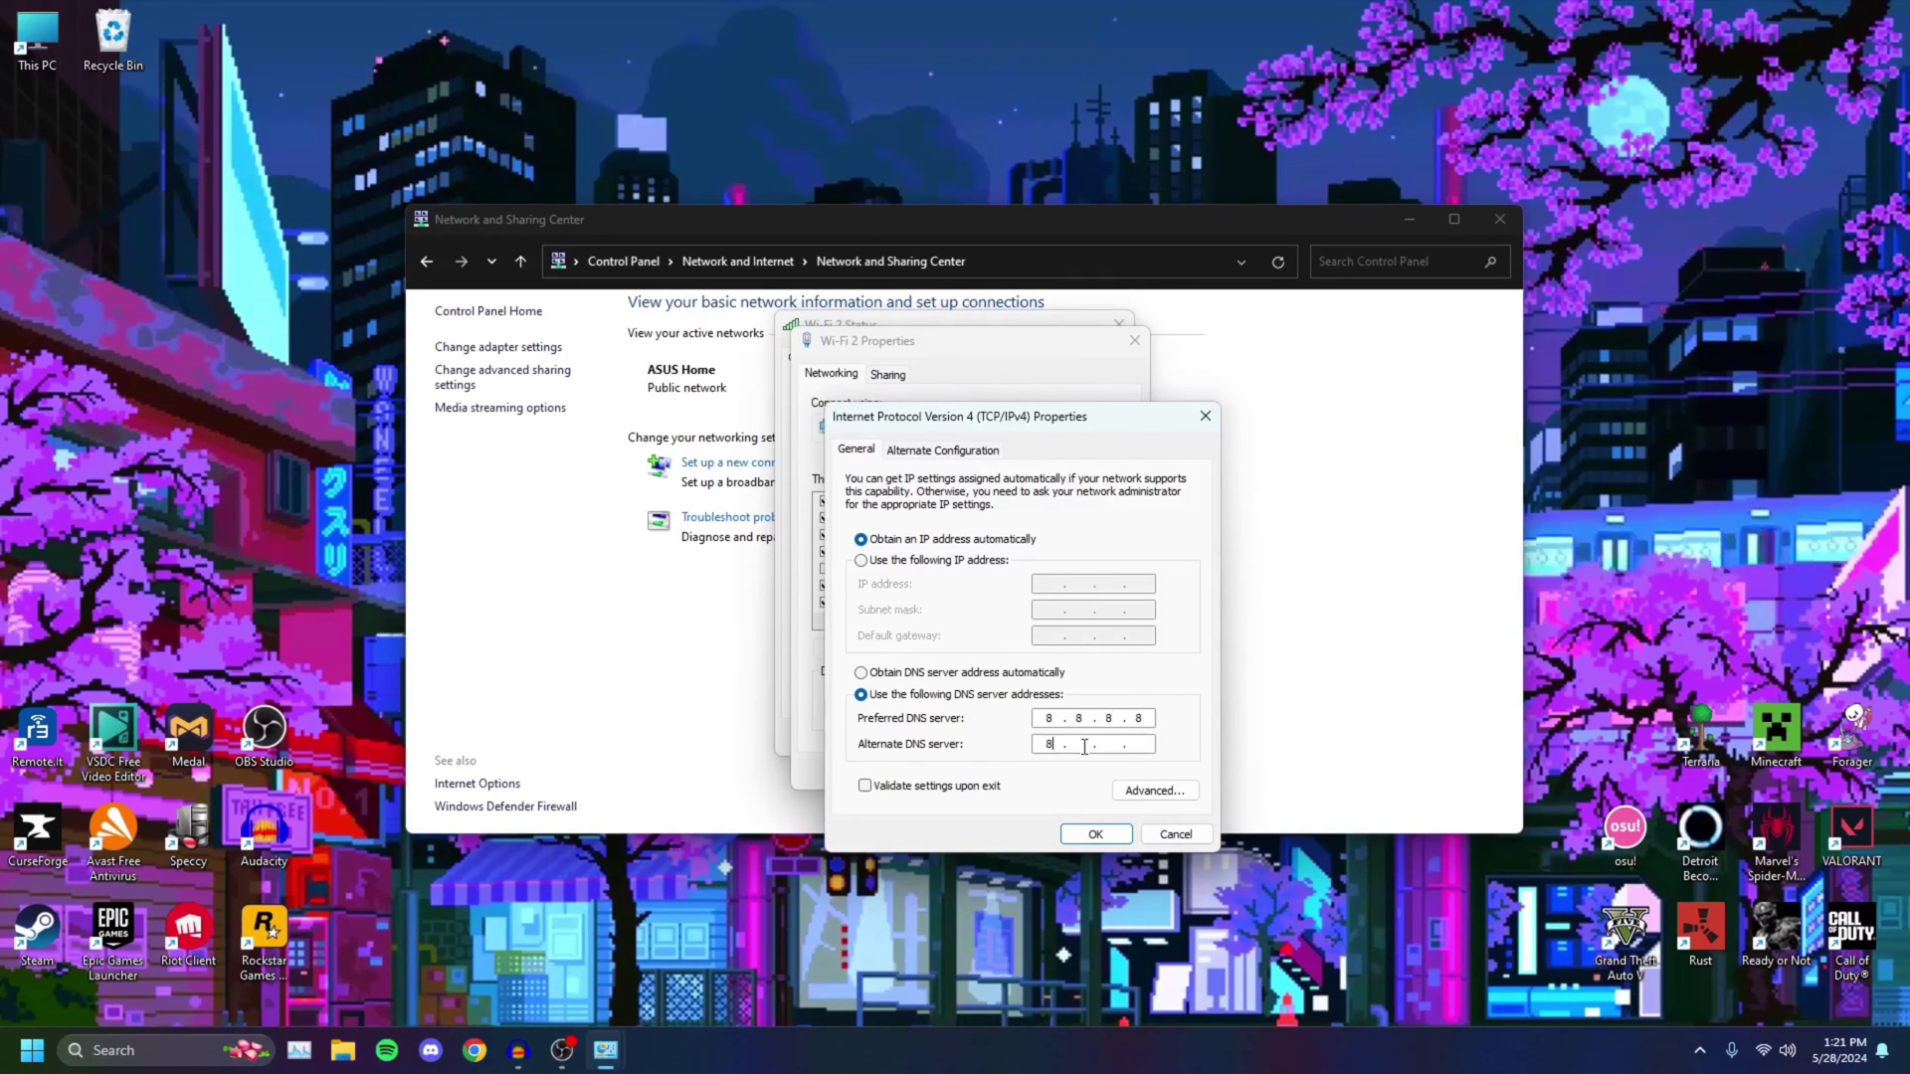
pyautogui.write('8.8.4')
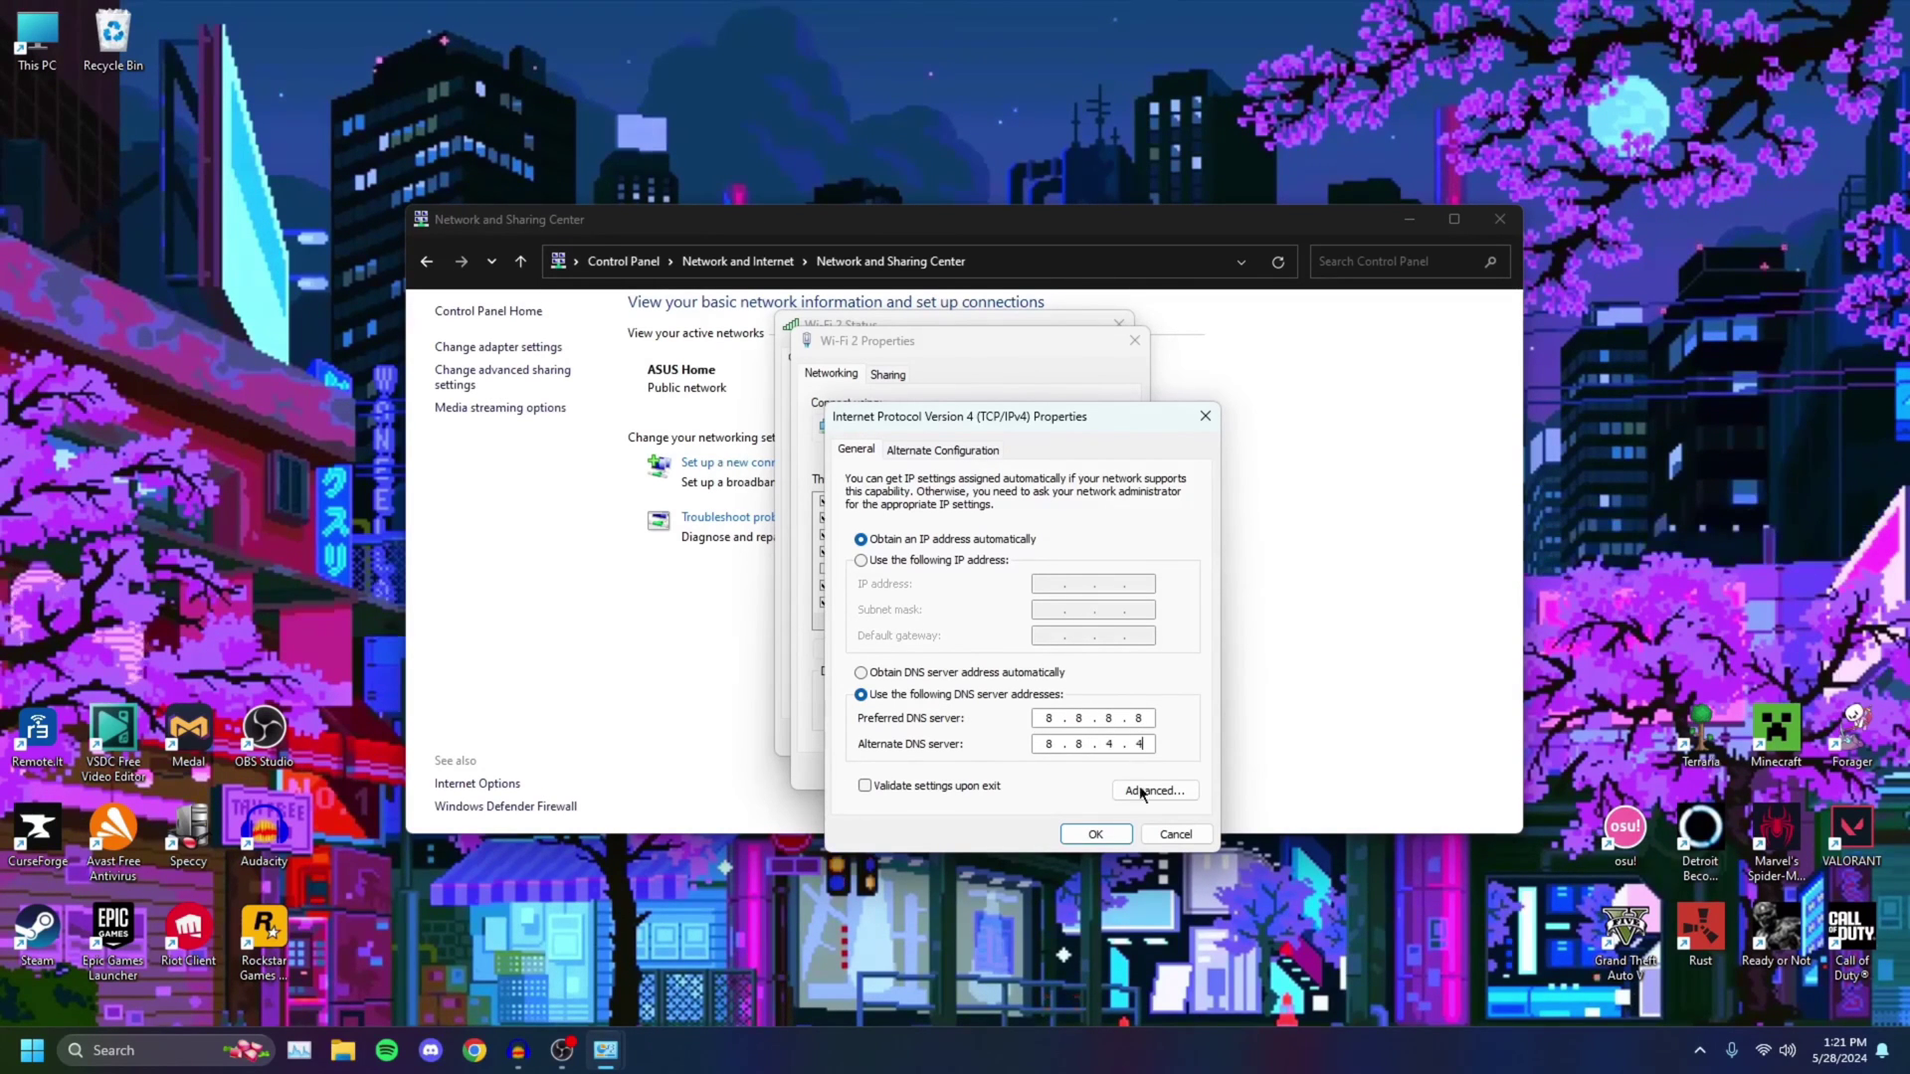
pyautogui.click(1095, 834)
pyautogui.click(1031, 773)
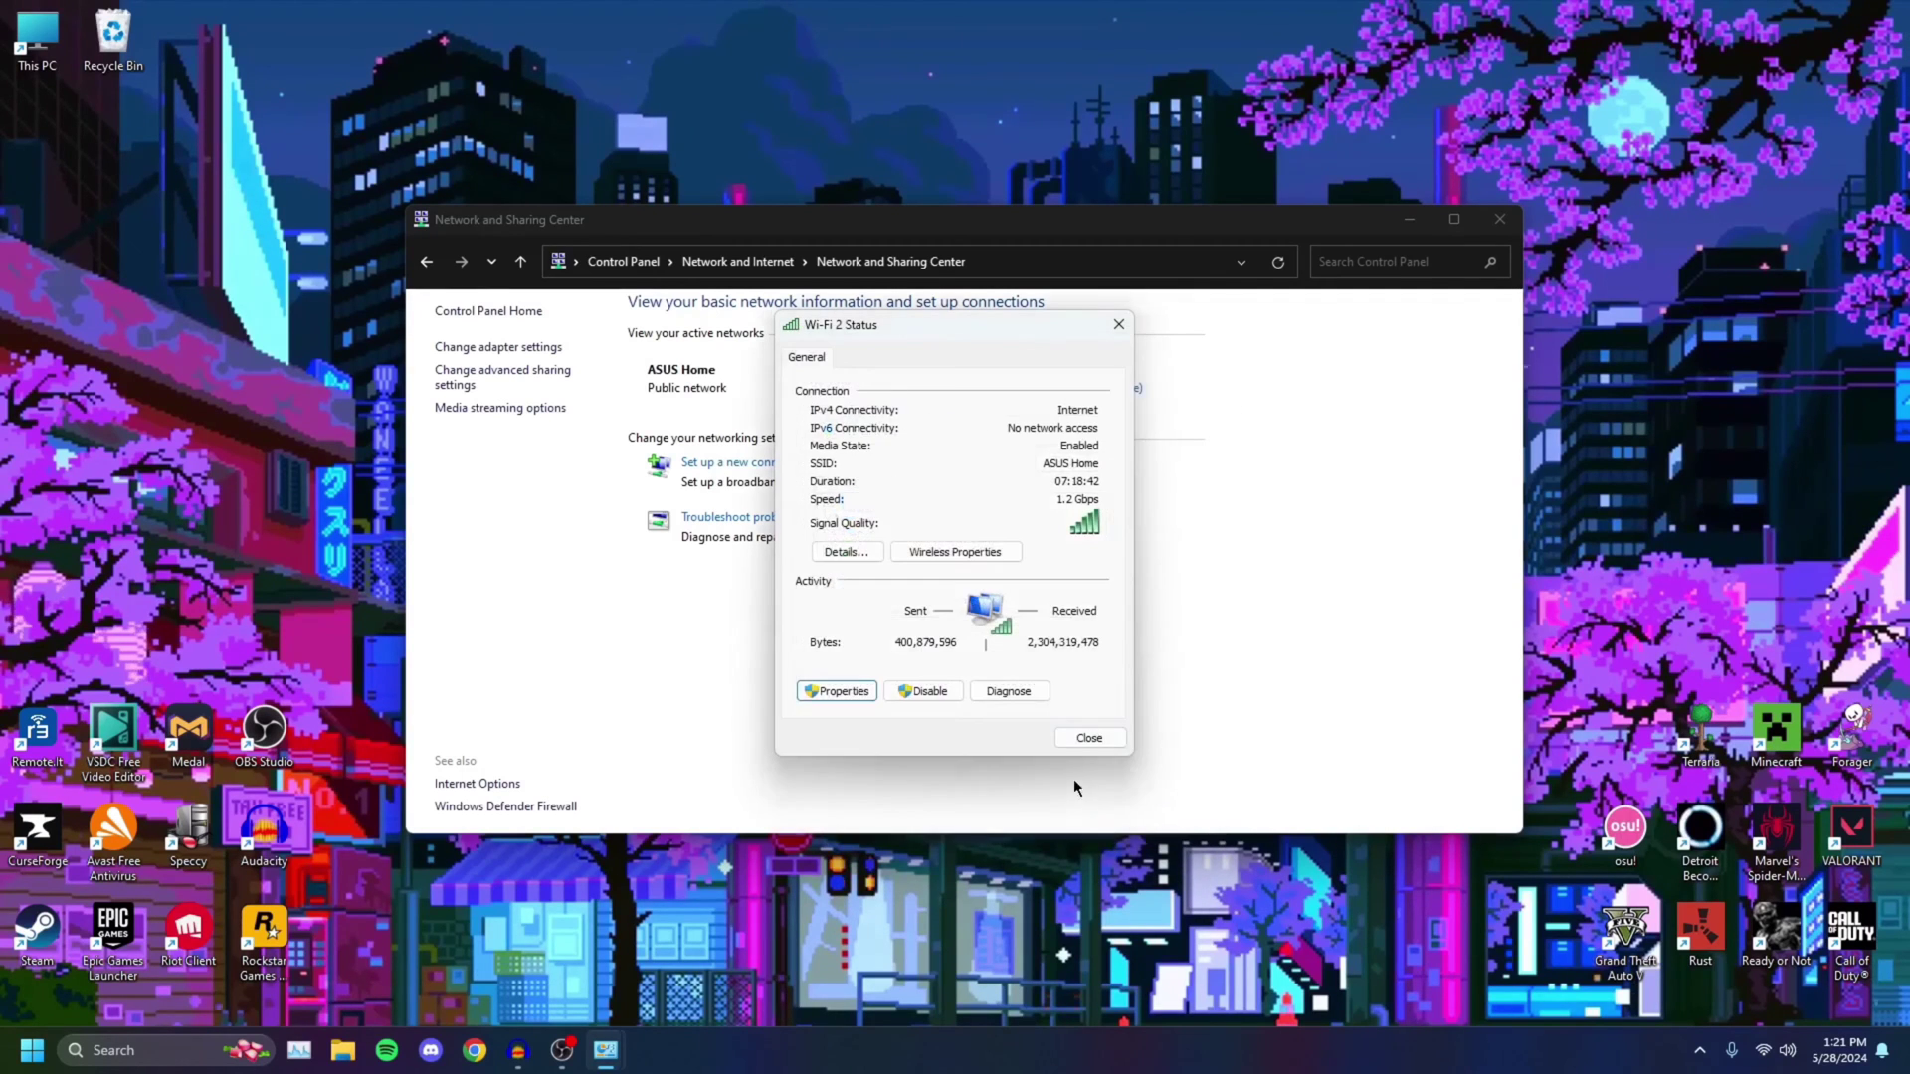
# Reopen the Wi-Fi 2 adapter's IPv4 Properties from its status window.
pyautogui.click(1088, 737)
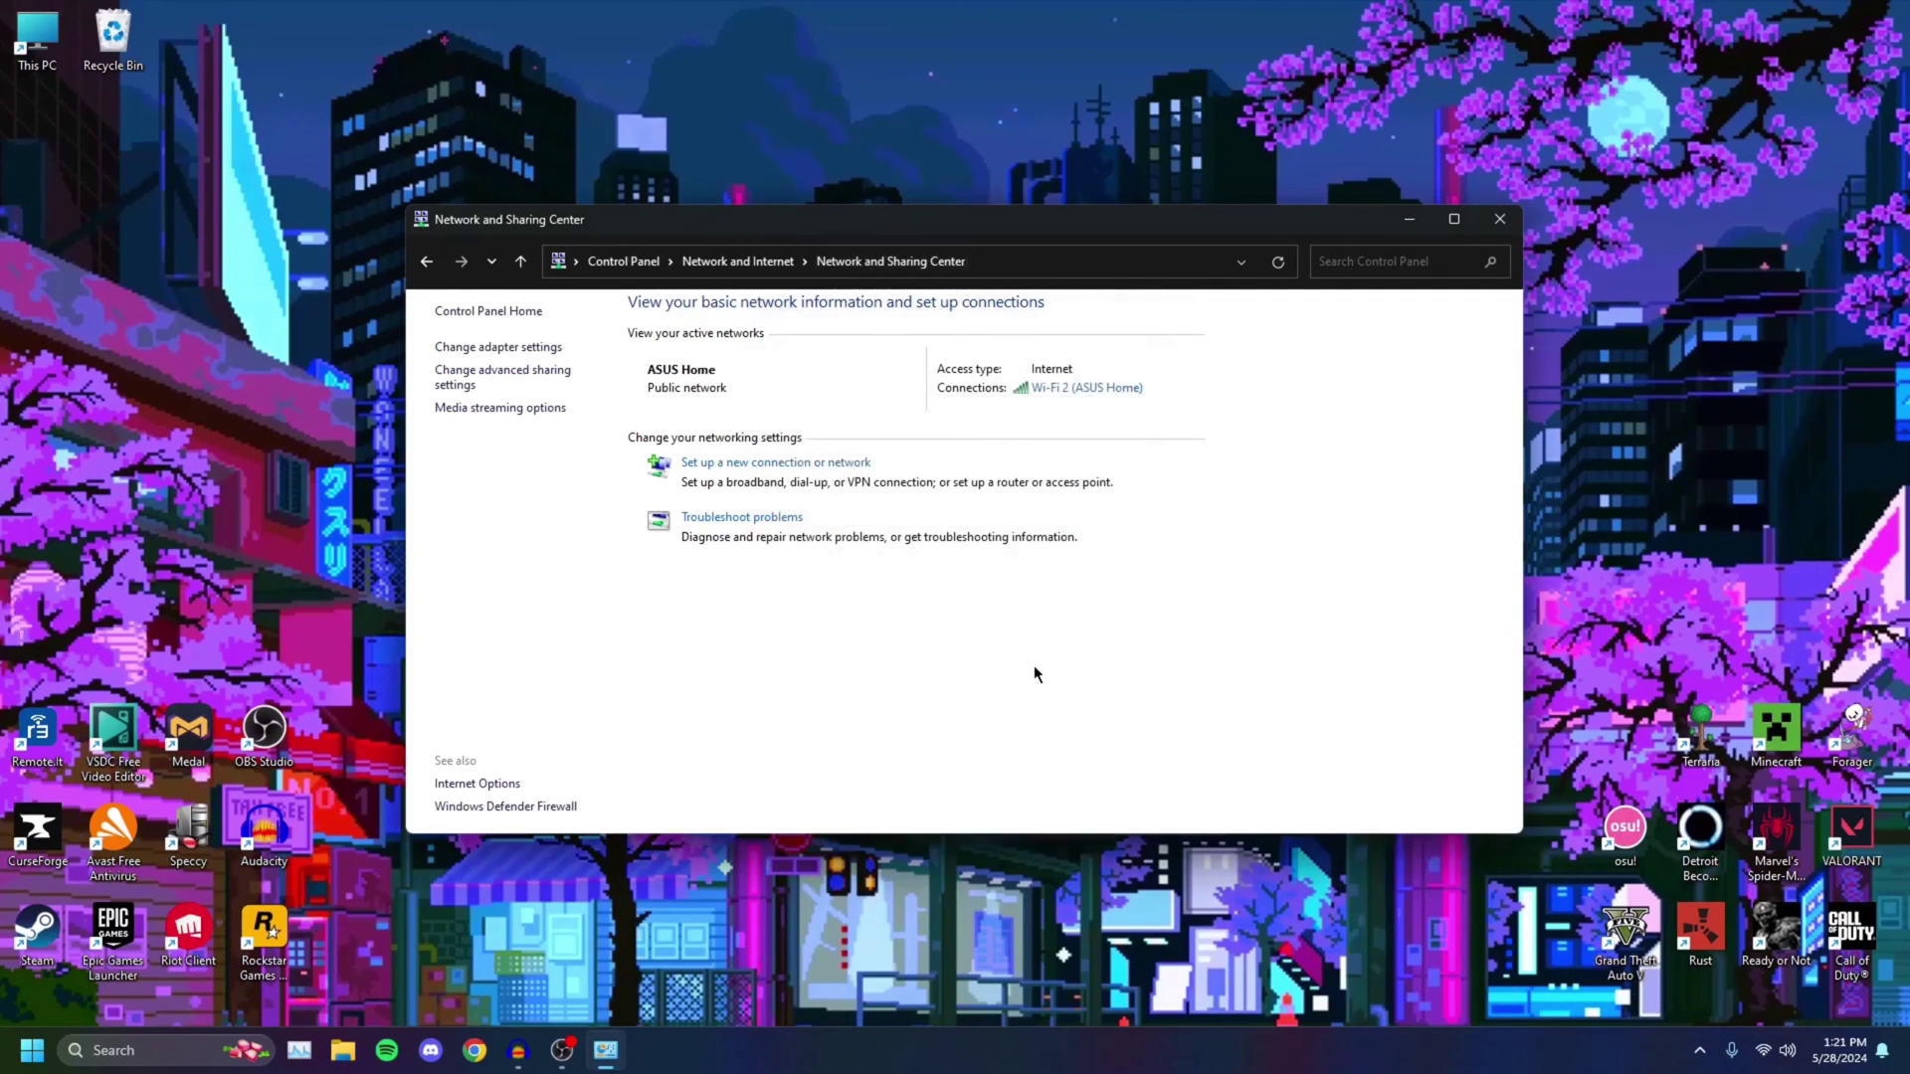
pyautogui.click(1084, 390)
pyautogui.click(839, 693)
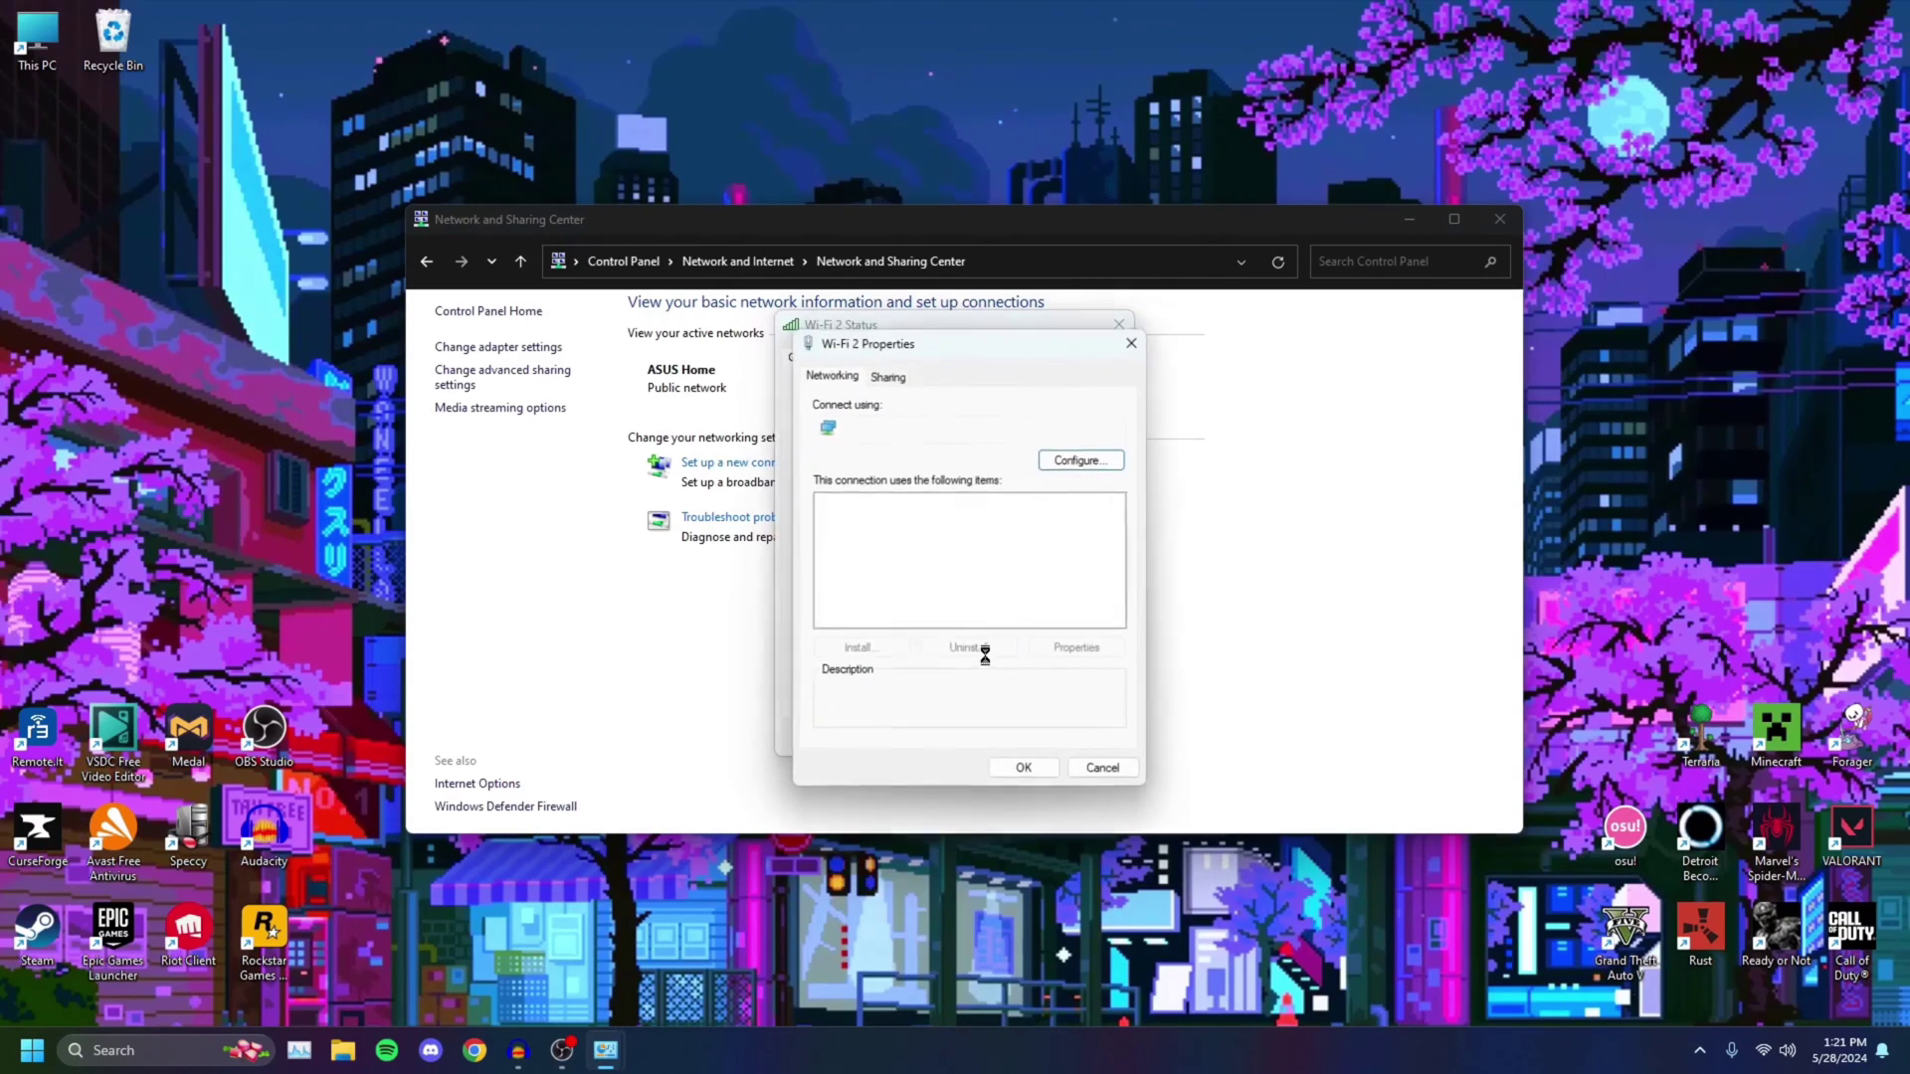
pyautogui.click(932, 555)
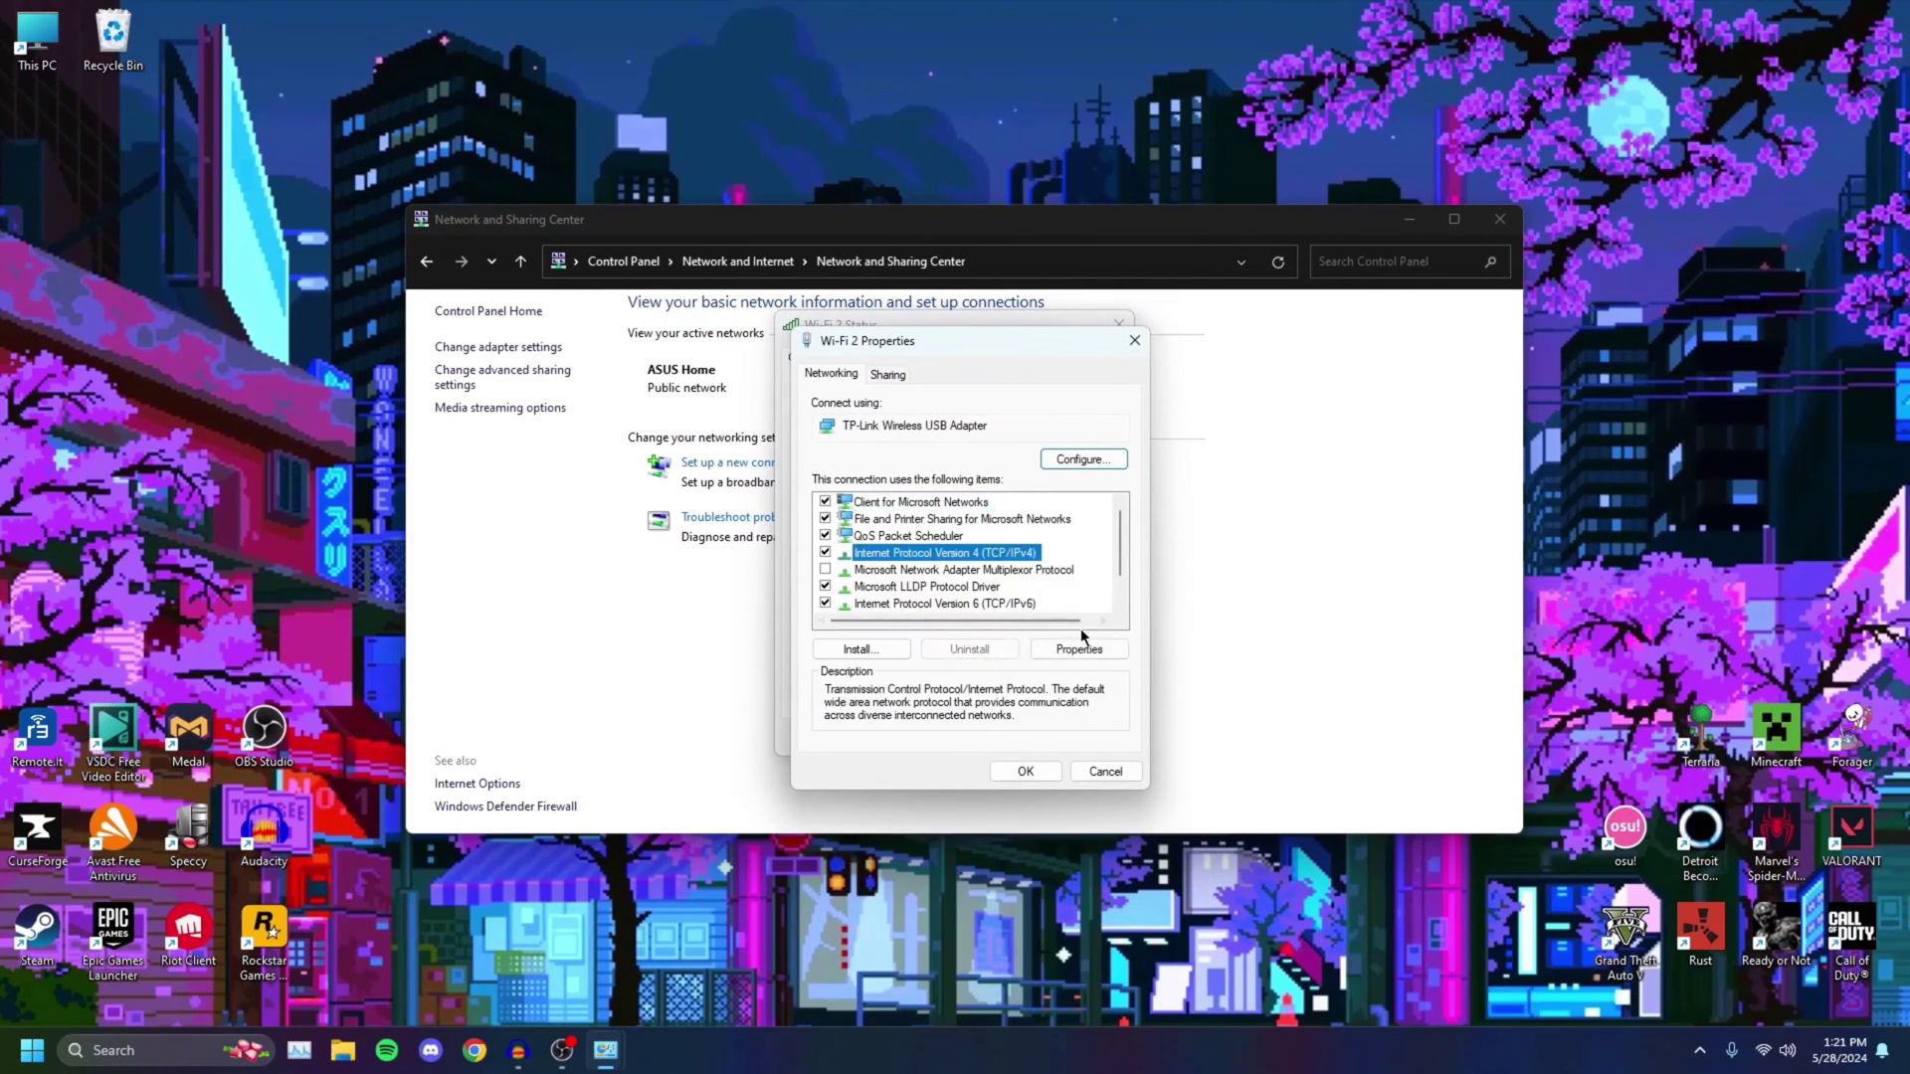
pyautogui.click(1080, 648)
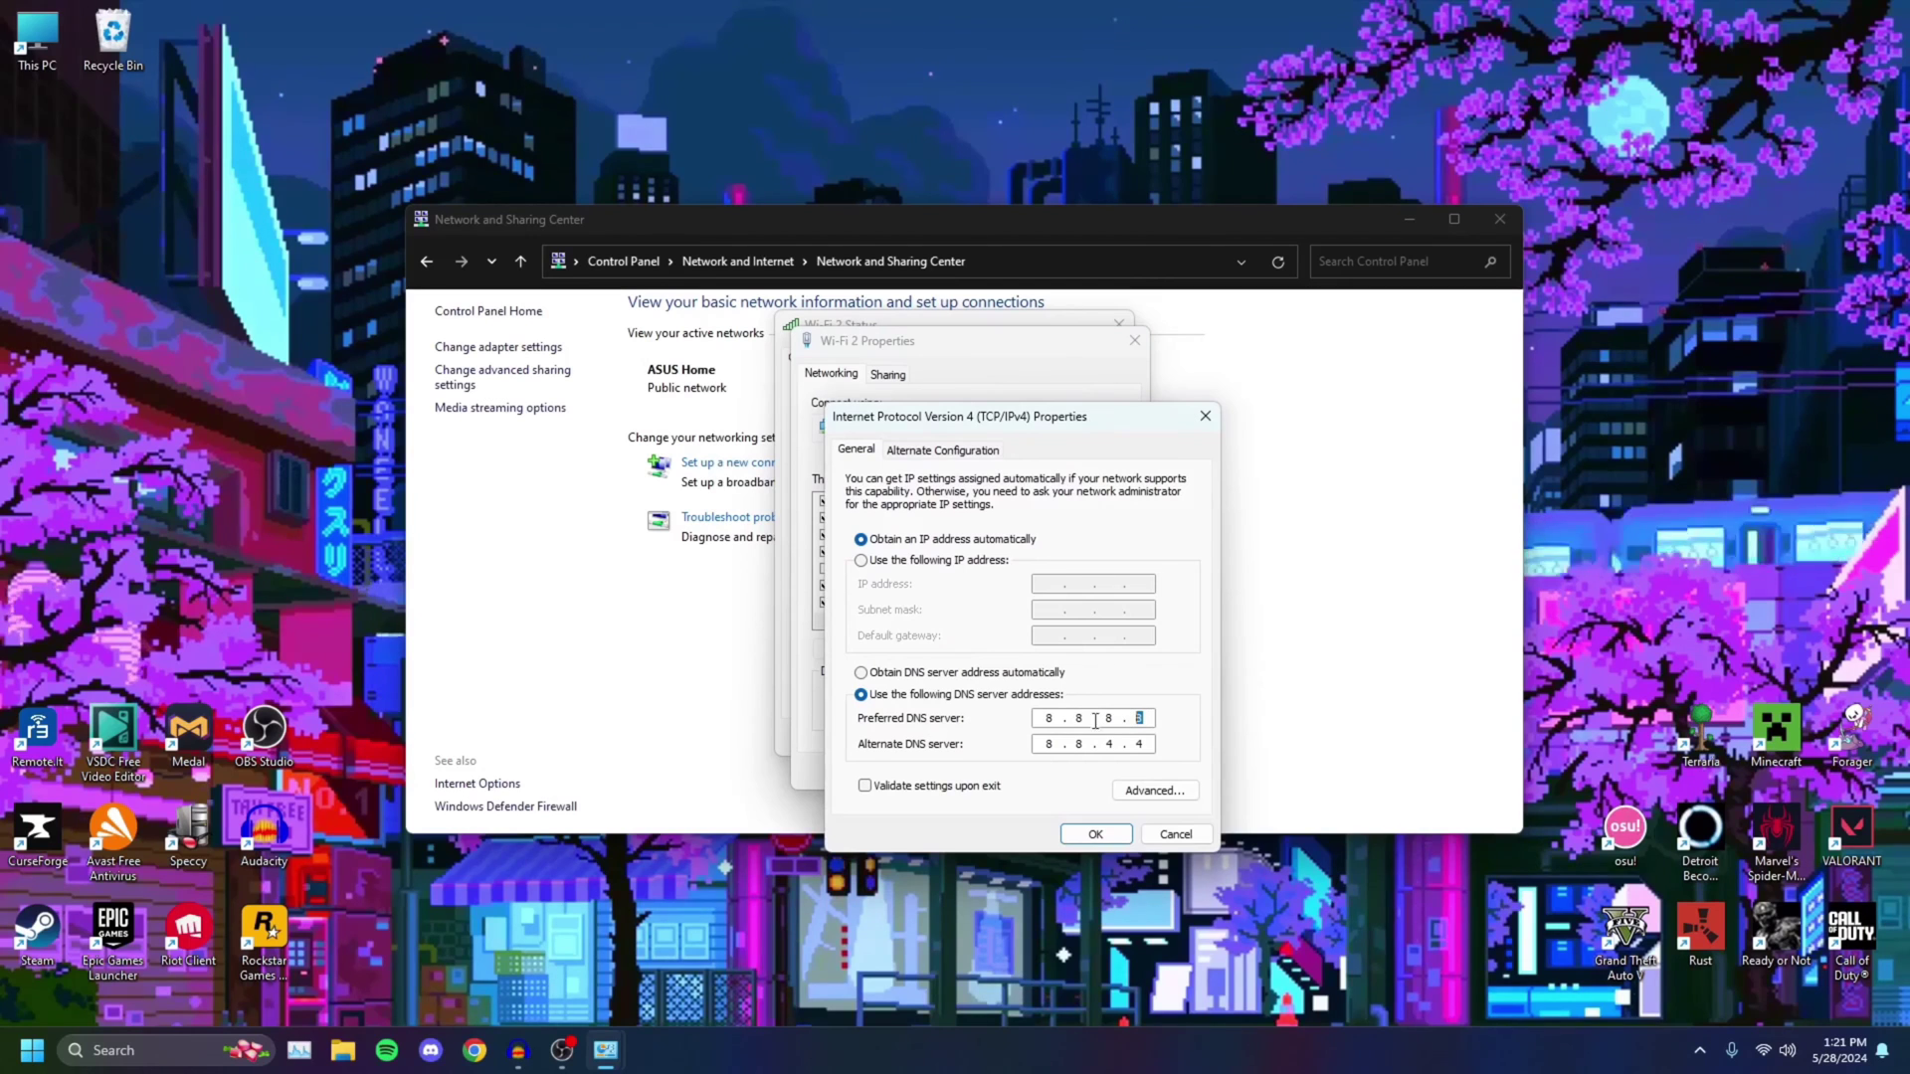
# Replace the DNS servers with 1.1.1.1 and 1.0.0.1, save, and close the Wi-Fi 2 windows.
pyautogui.press('BackSpace')
pyautogui.press('BackSpace')
pyautogui.press('BackSpace')
pyautogui.press('BackSpace')
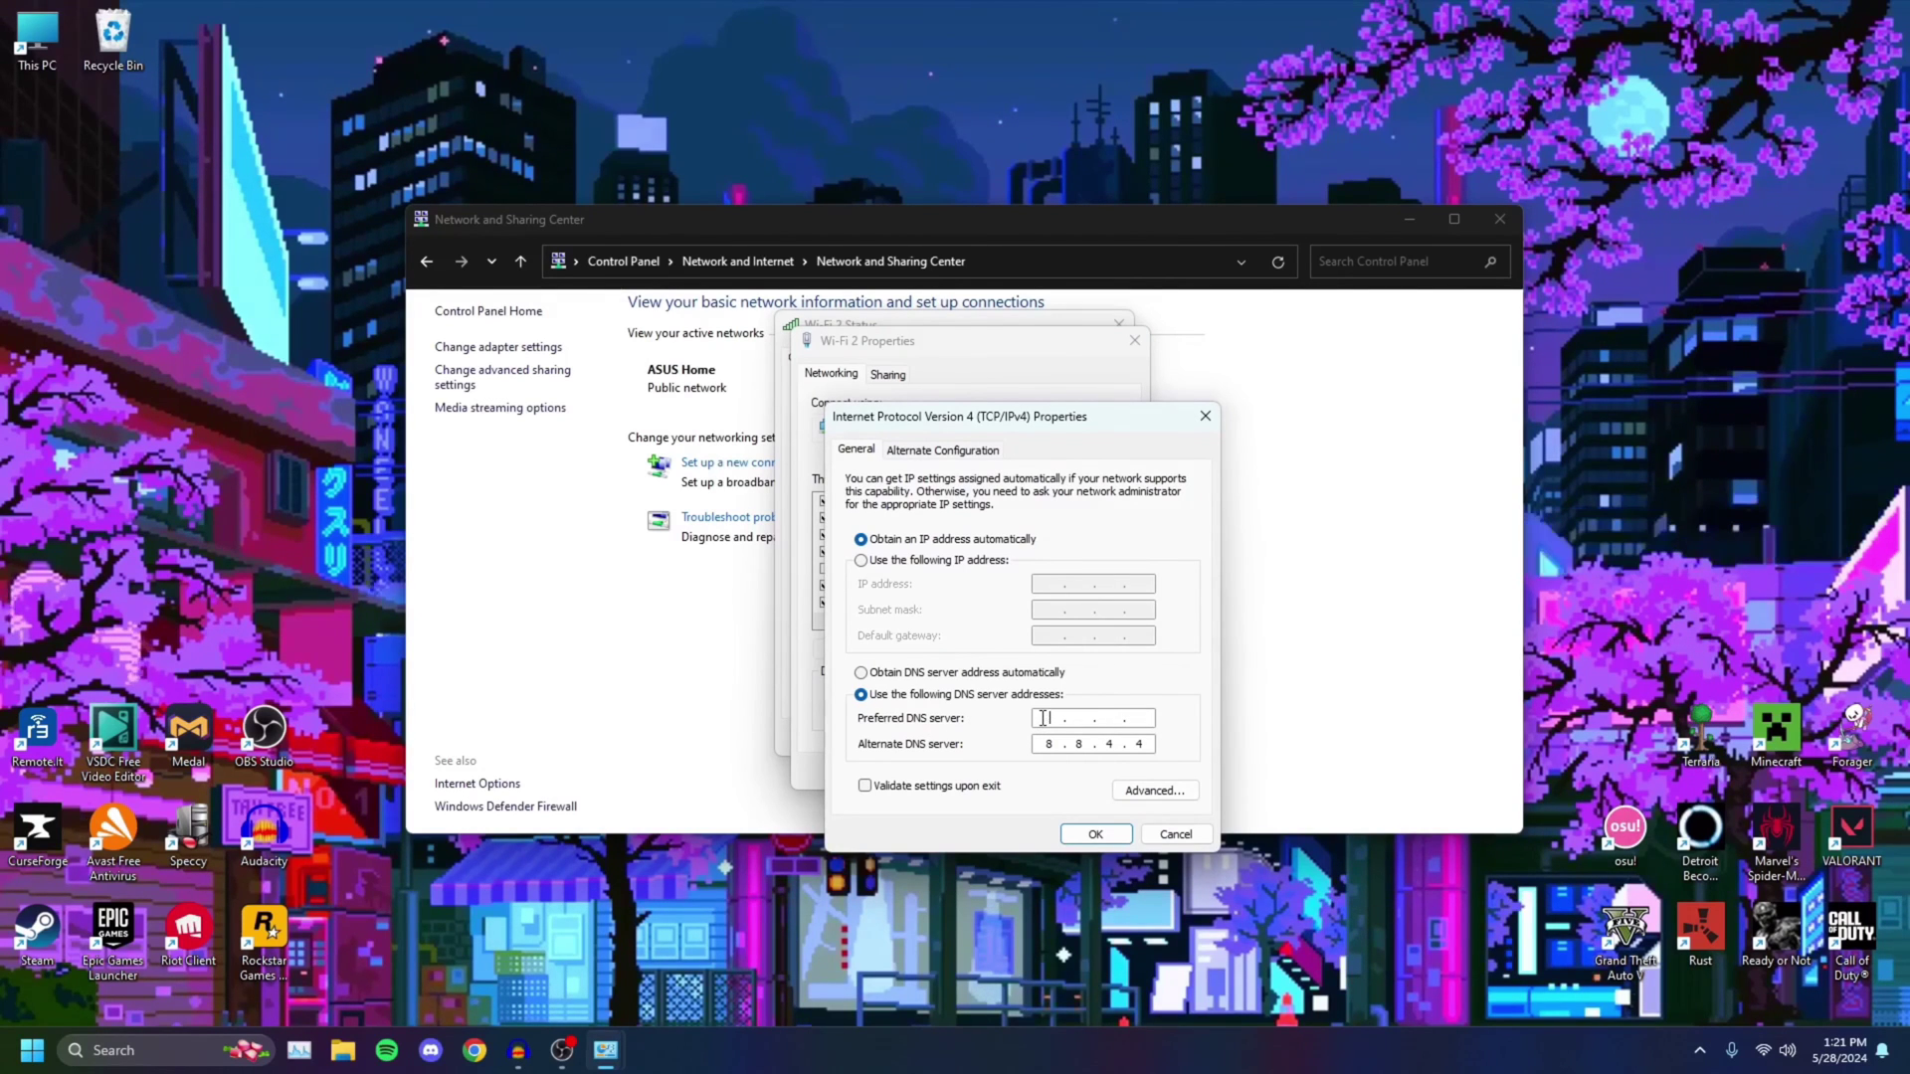
pyautogui.write('1.')
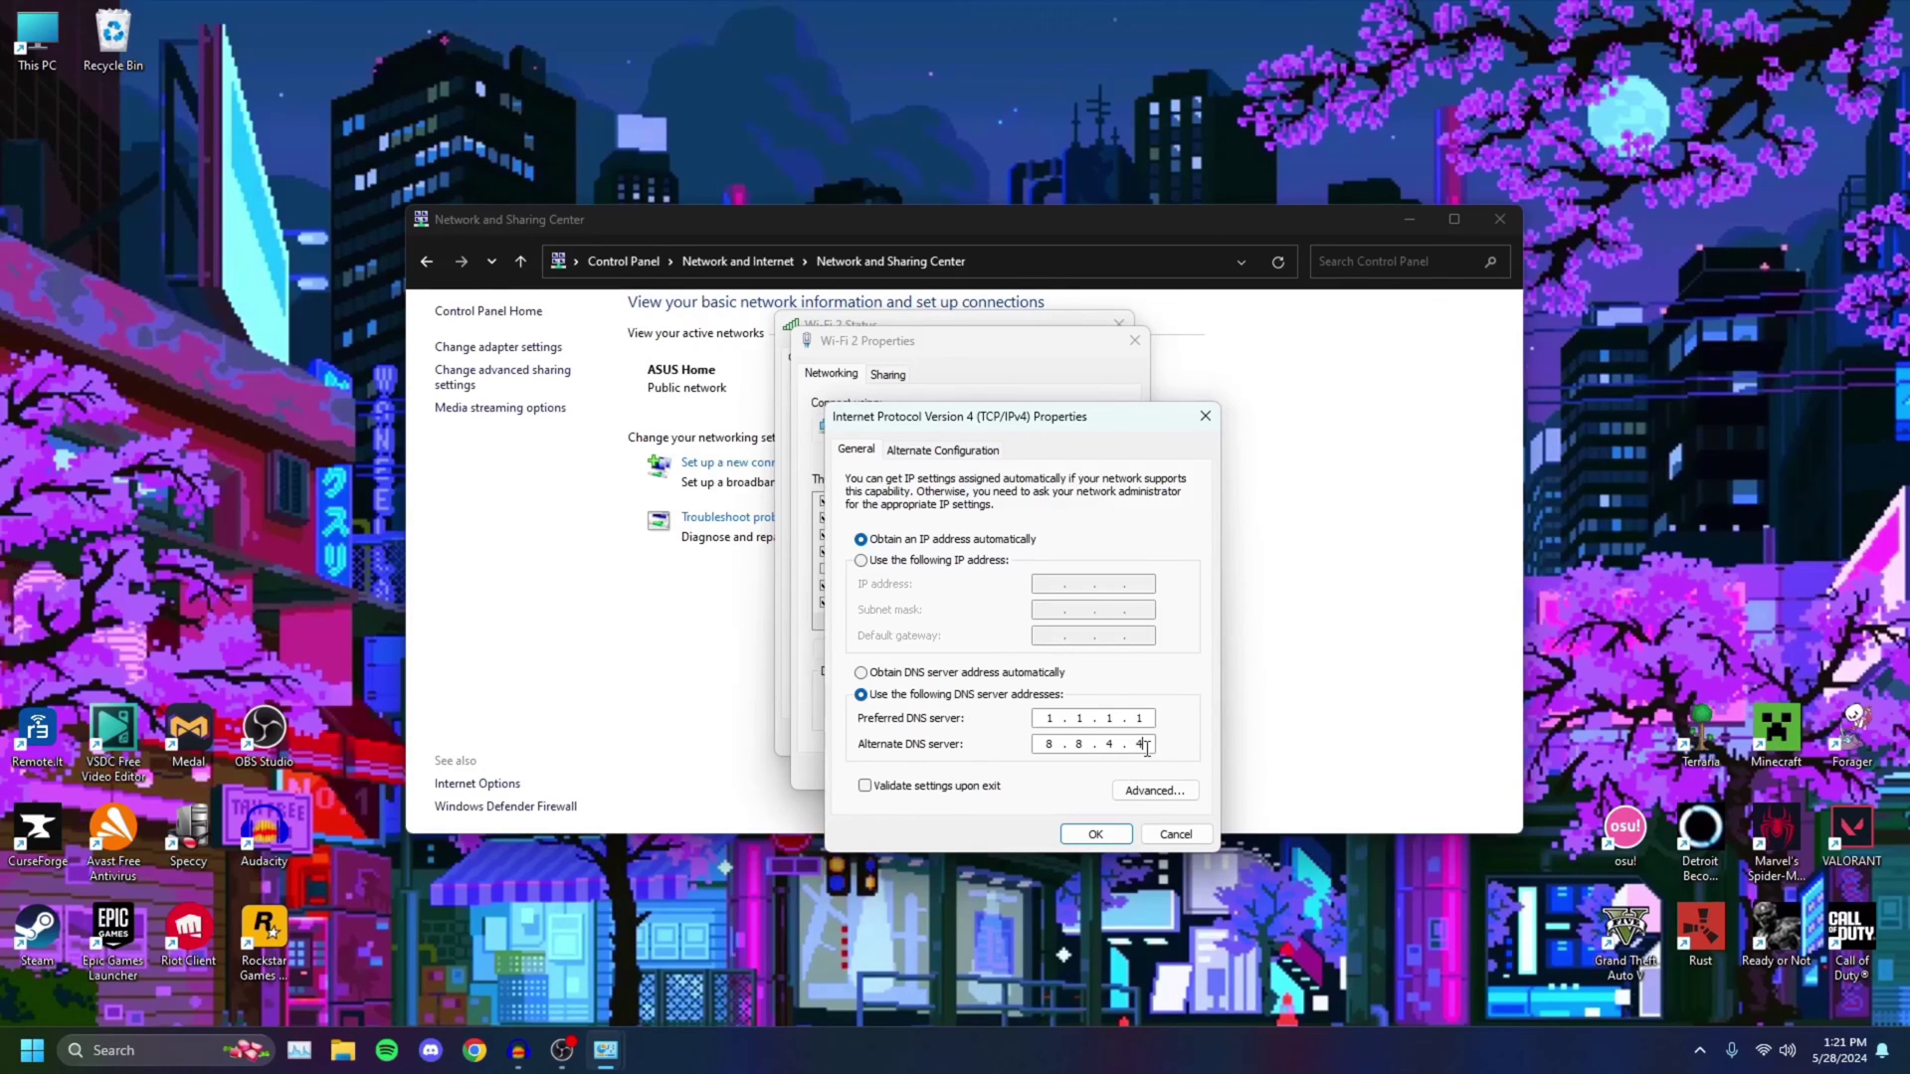
pyautogui.write('1')
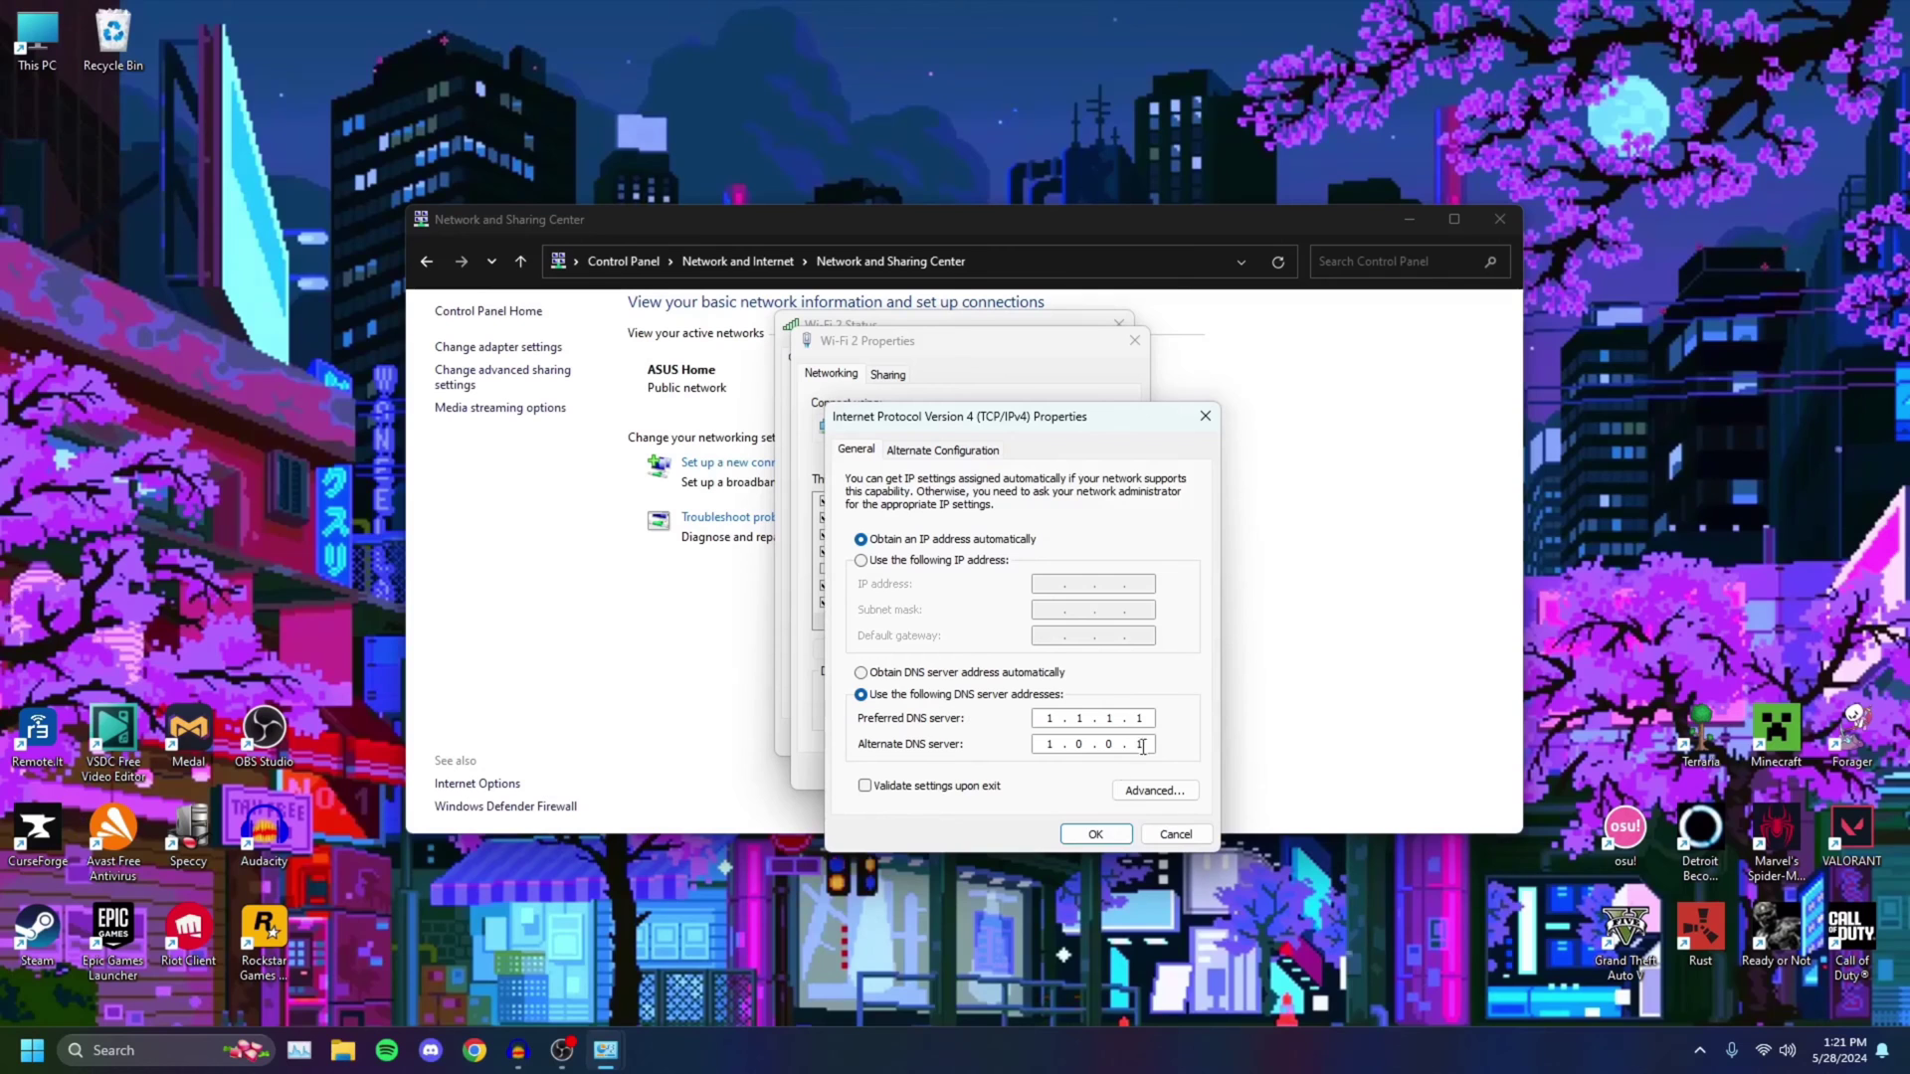
pyautogui.click(1096, 834)
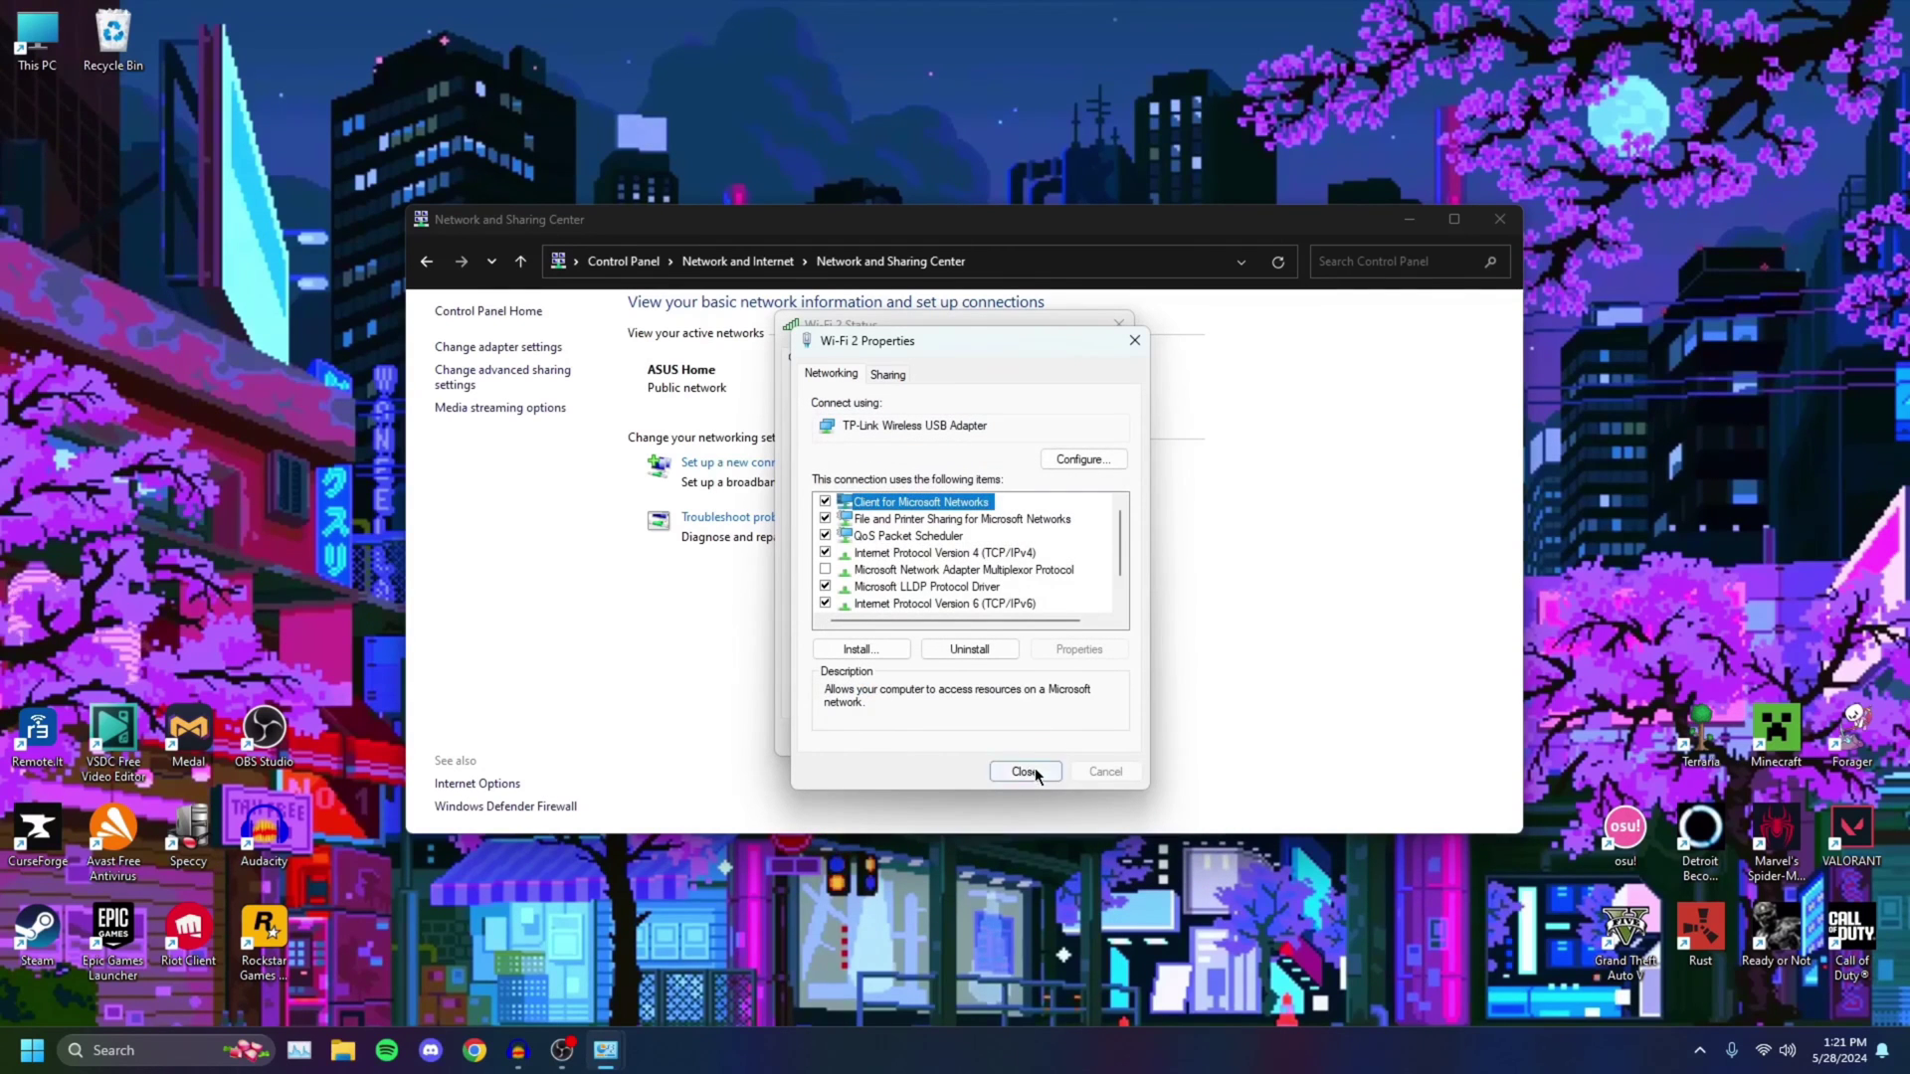
pyautogui.click(1030, 772)
pyautogui.click(1085, 741)
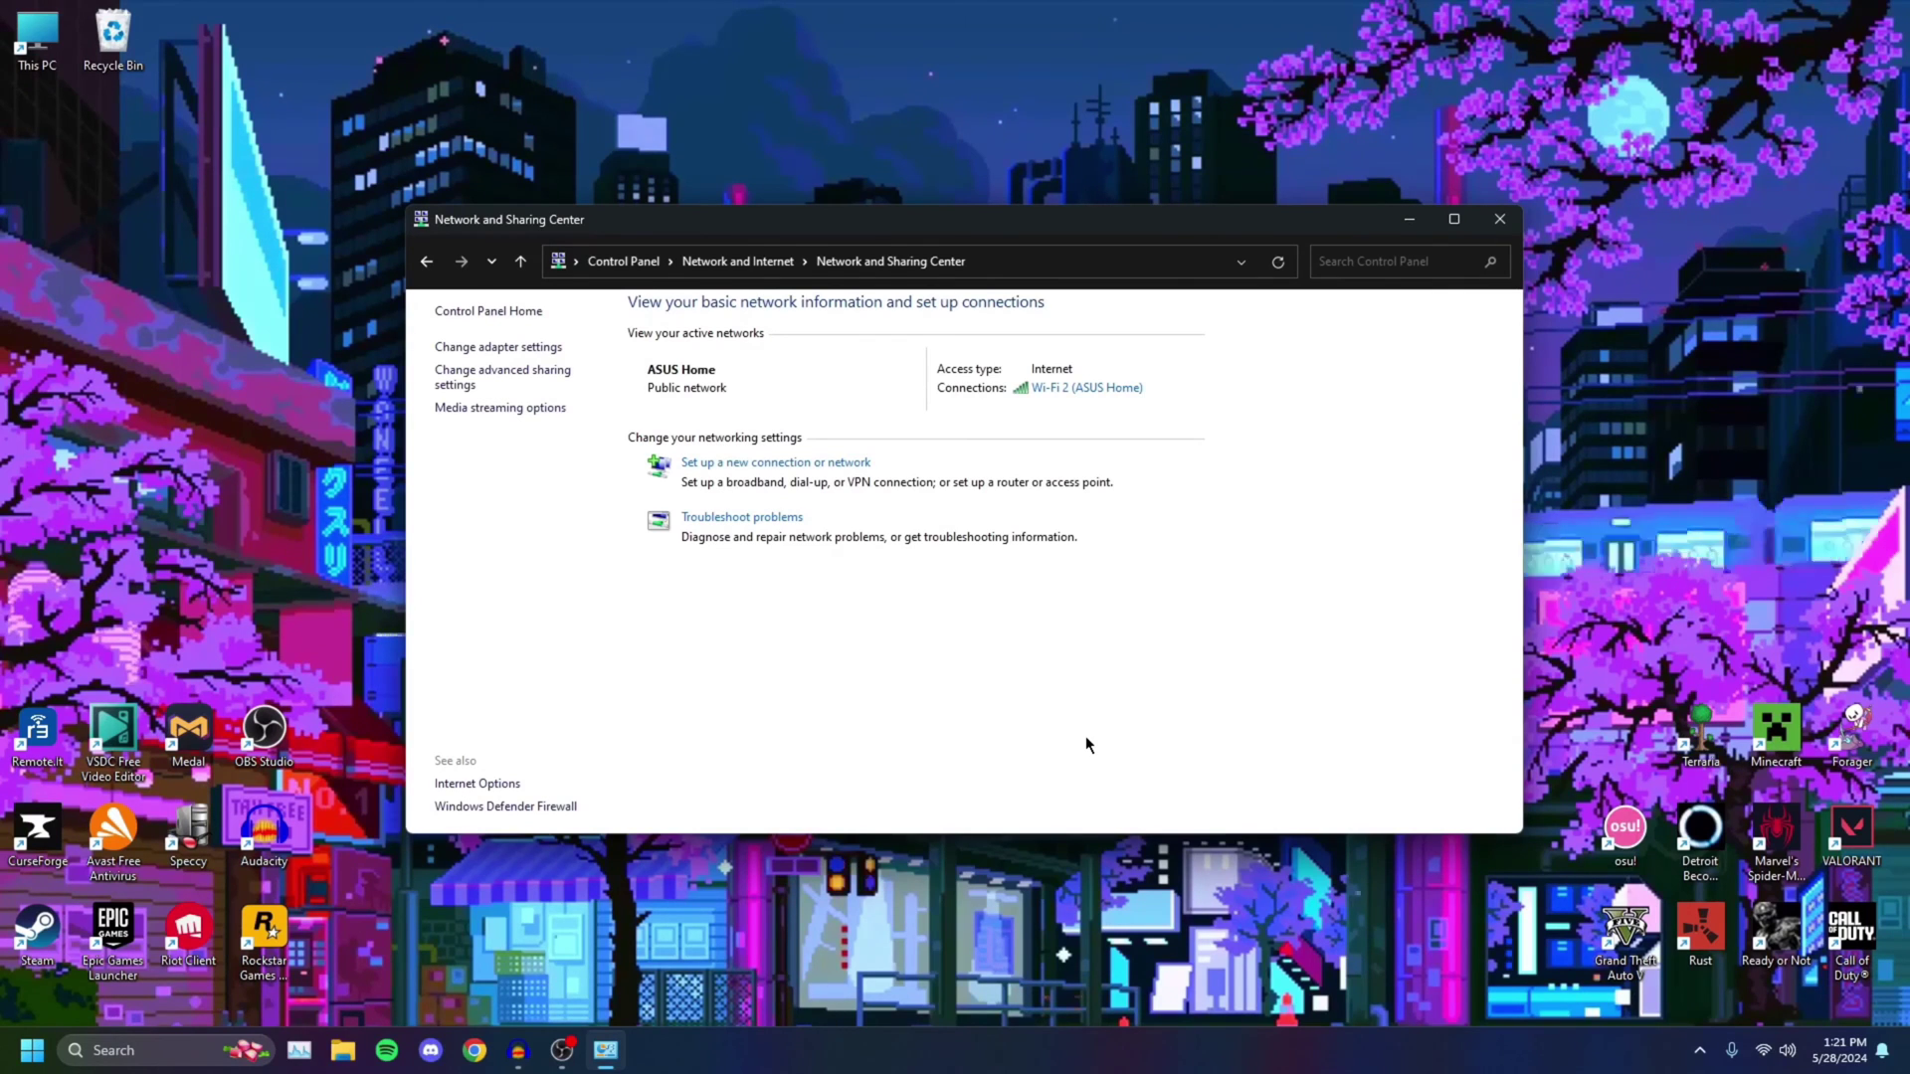
# Set Wi-Fi 2's IPv4 properties to obtain DNS server addresses automatically and confirm.
pyautogui.click(1081, 394)
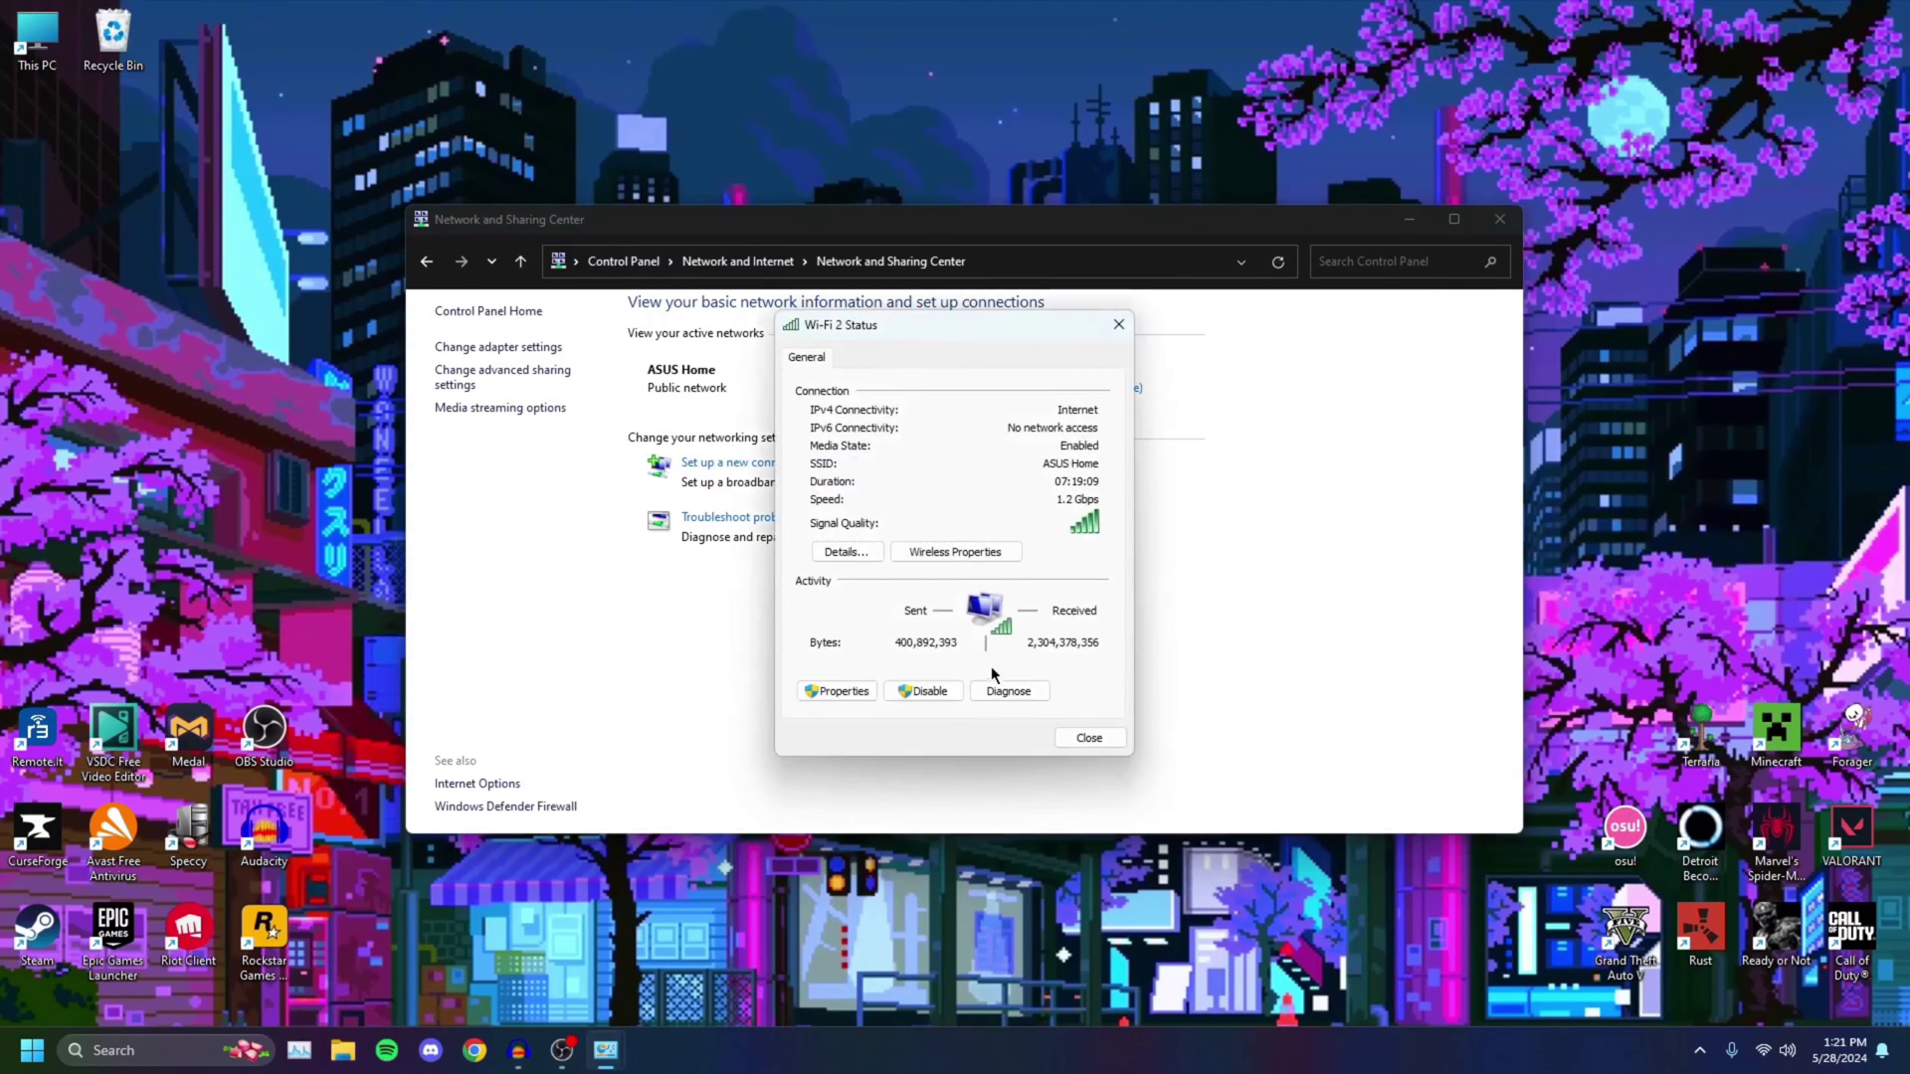
pyautogui.click(838, 692)
pyautogui.click(948, 553)
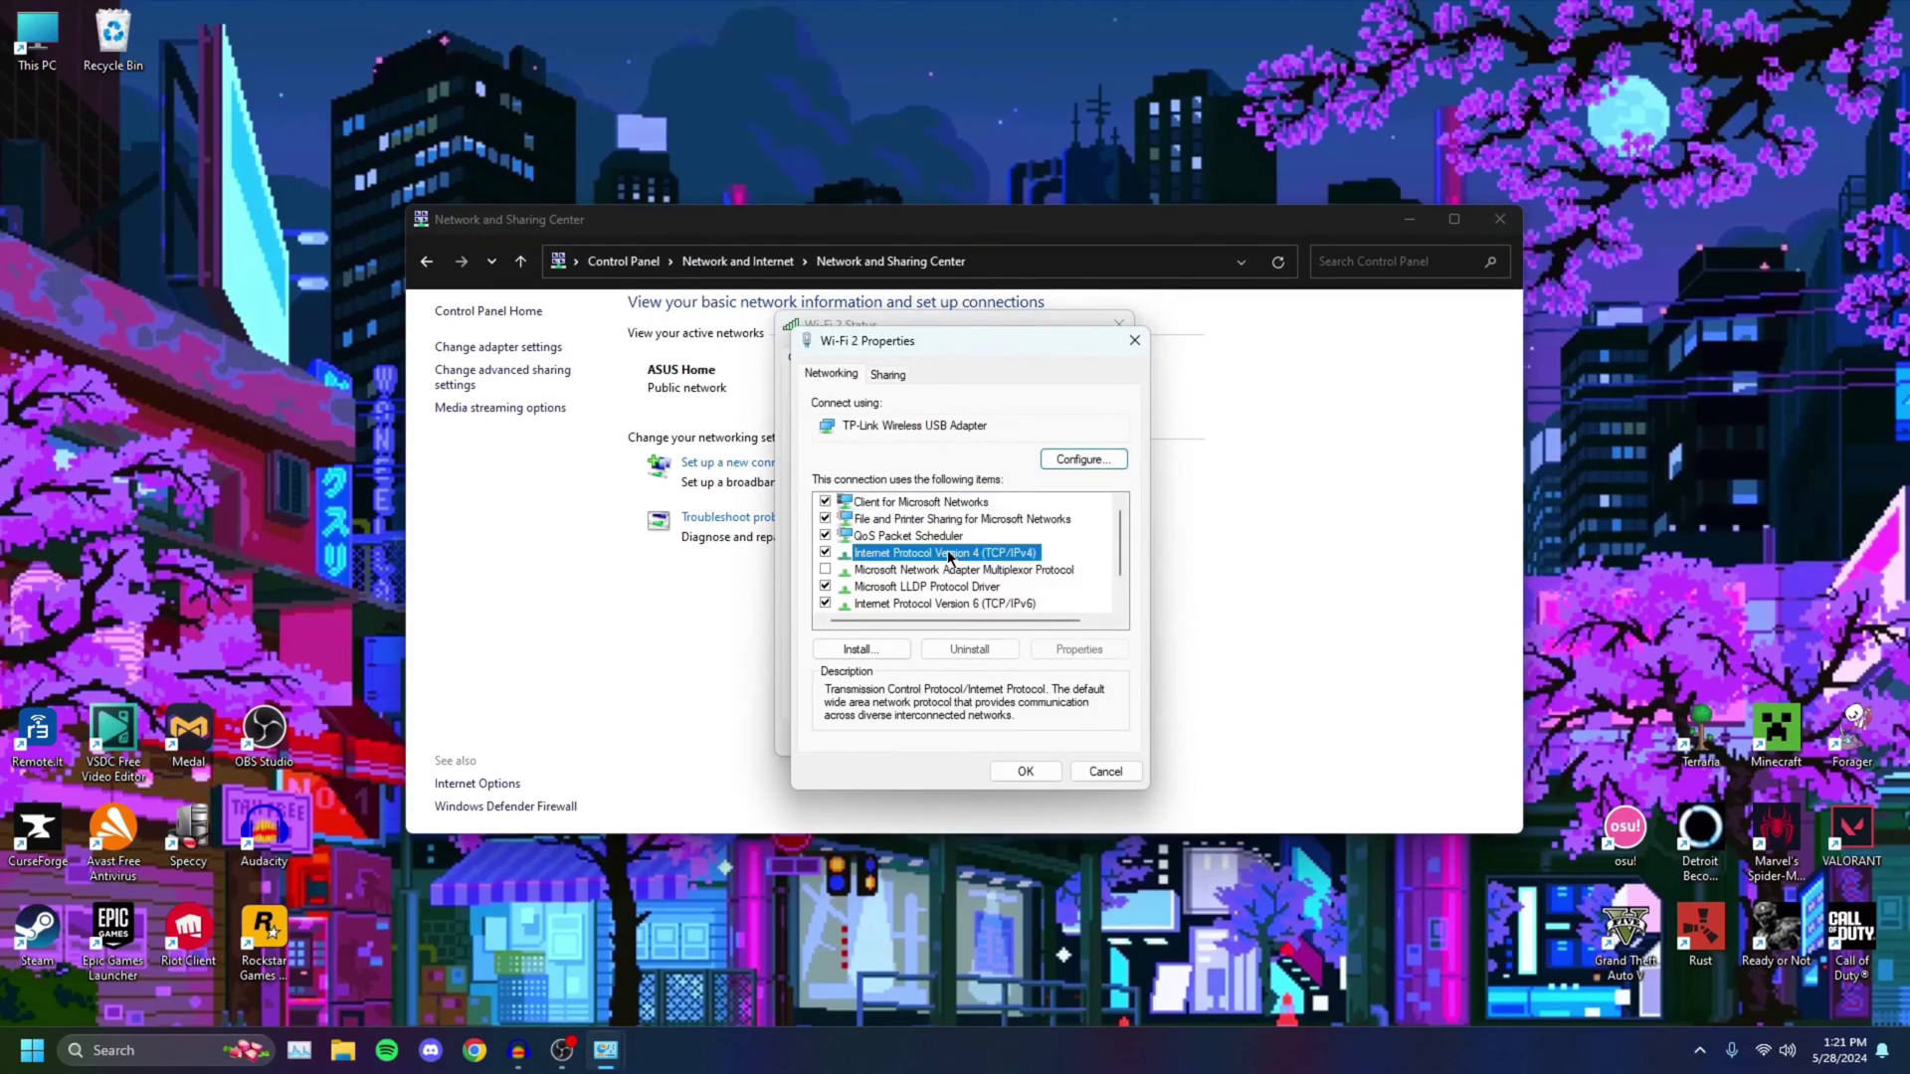
pyautogui.click(1080, 649)
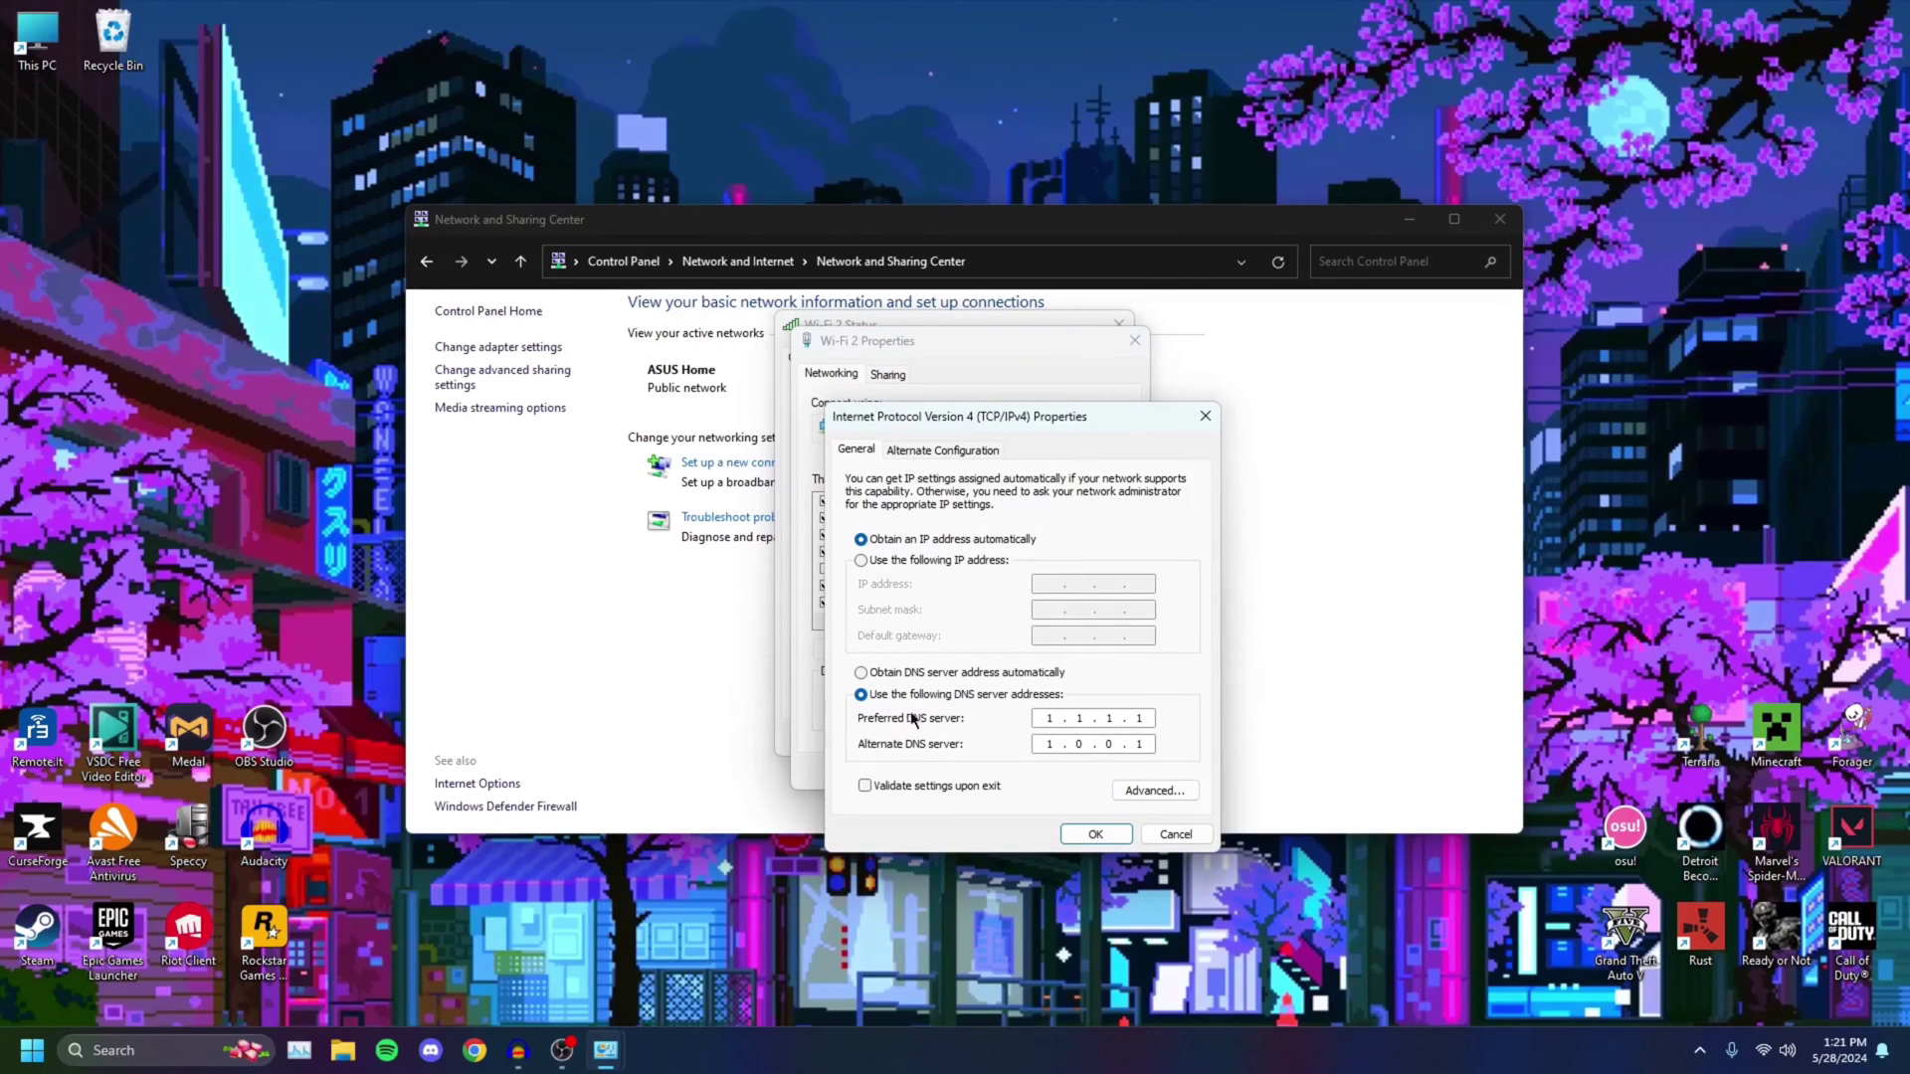
pyautogui.click(880, 674)
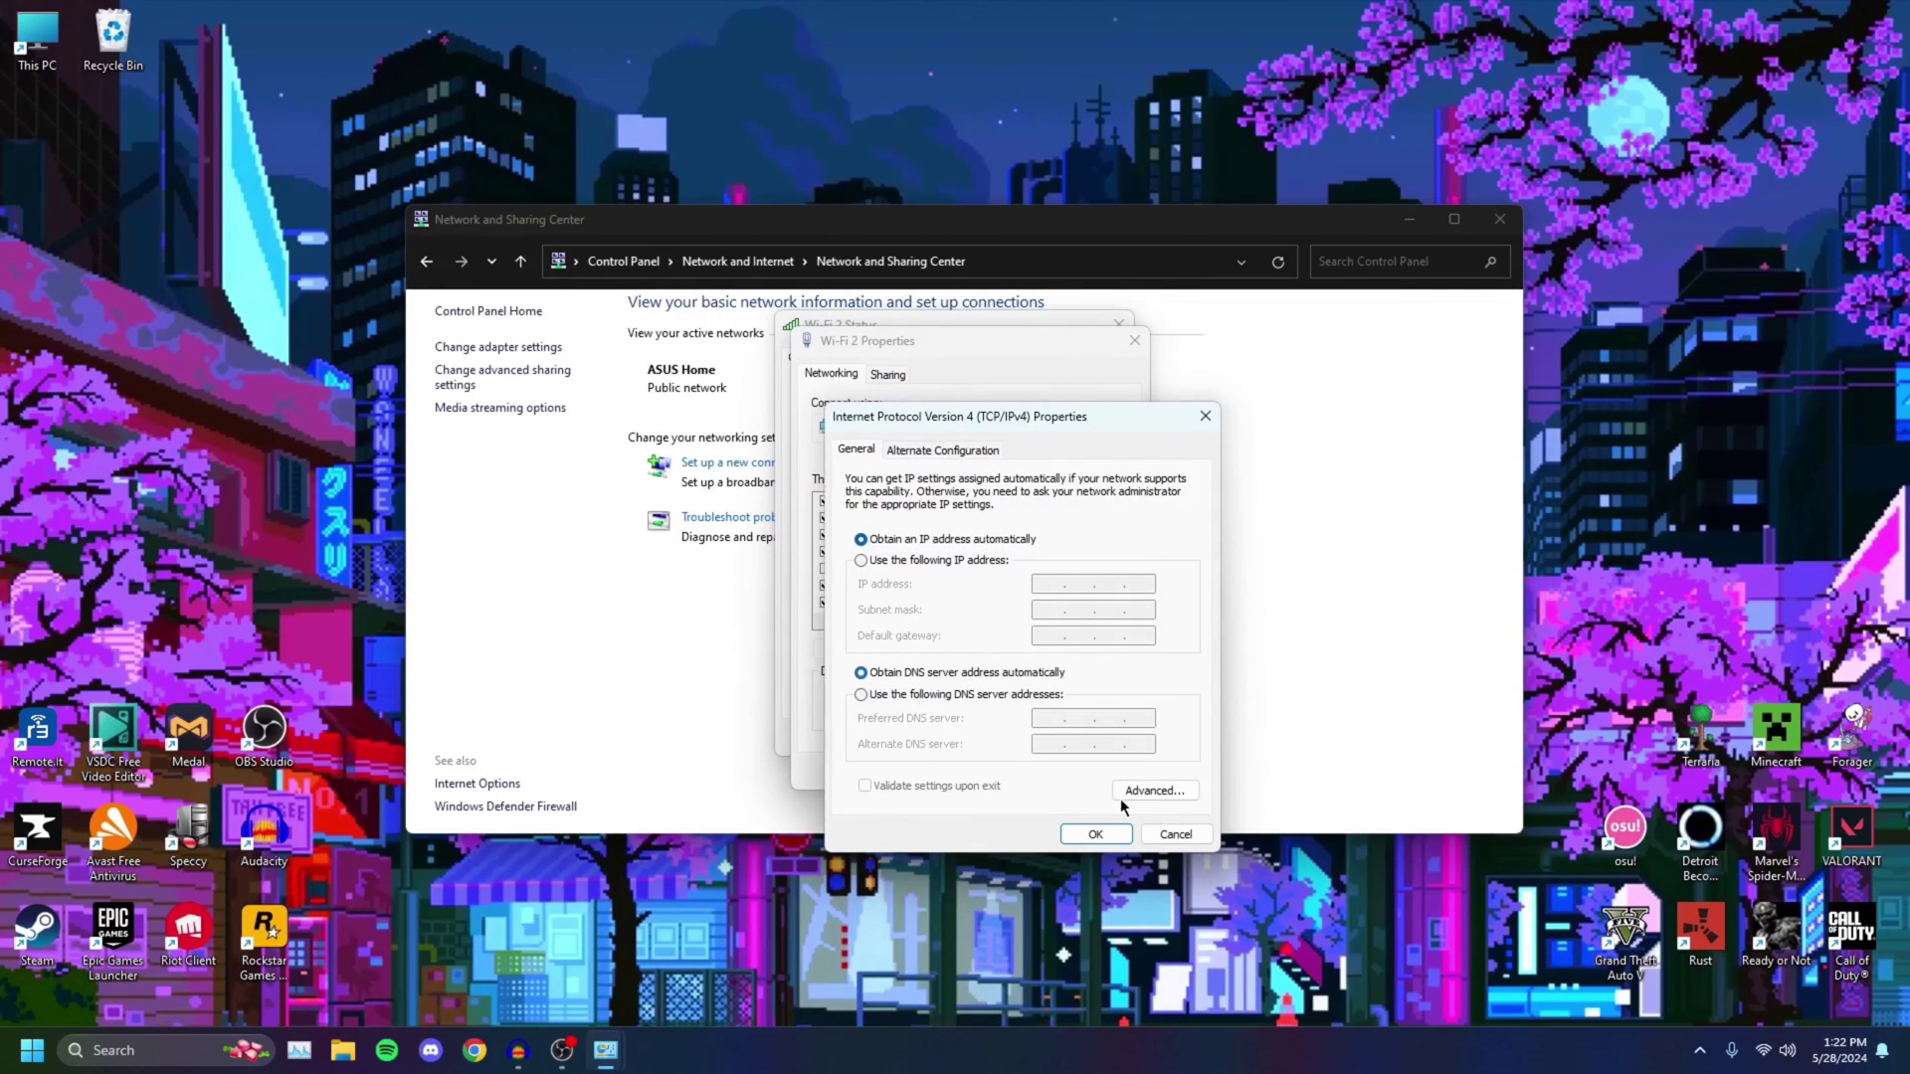
pyautogui.click(1095, 833)
# Close the Wi-Fi 2 properties, its status window and the Network and Sharing Center.
pyautogui.click(1026, 768)
pyautogui.click(1089, 734)
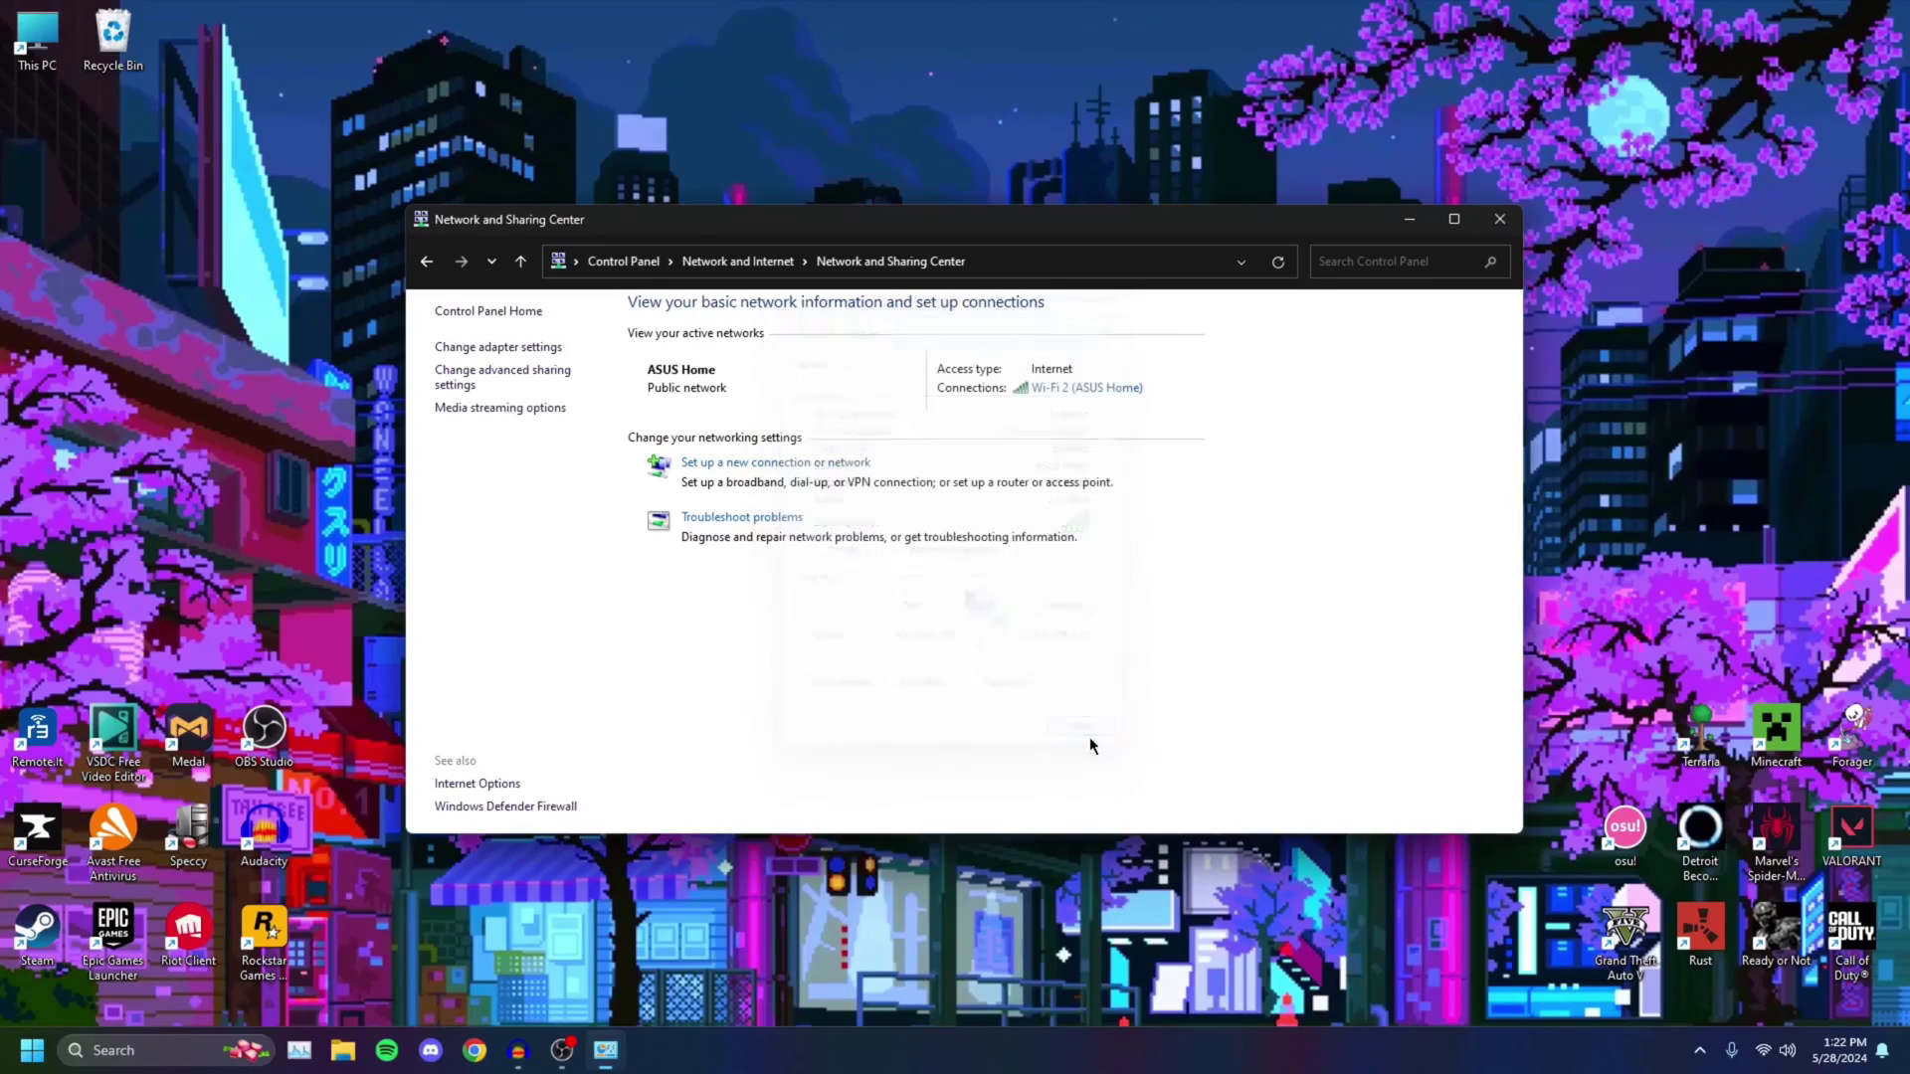
pyautogui.click(1499, 219)
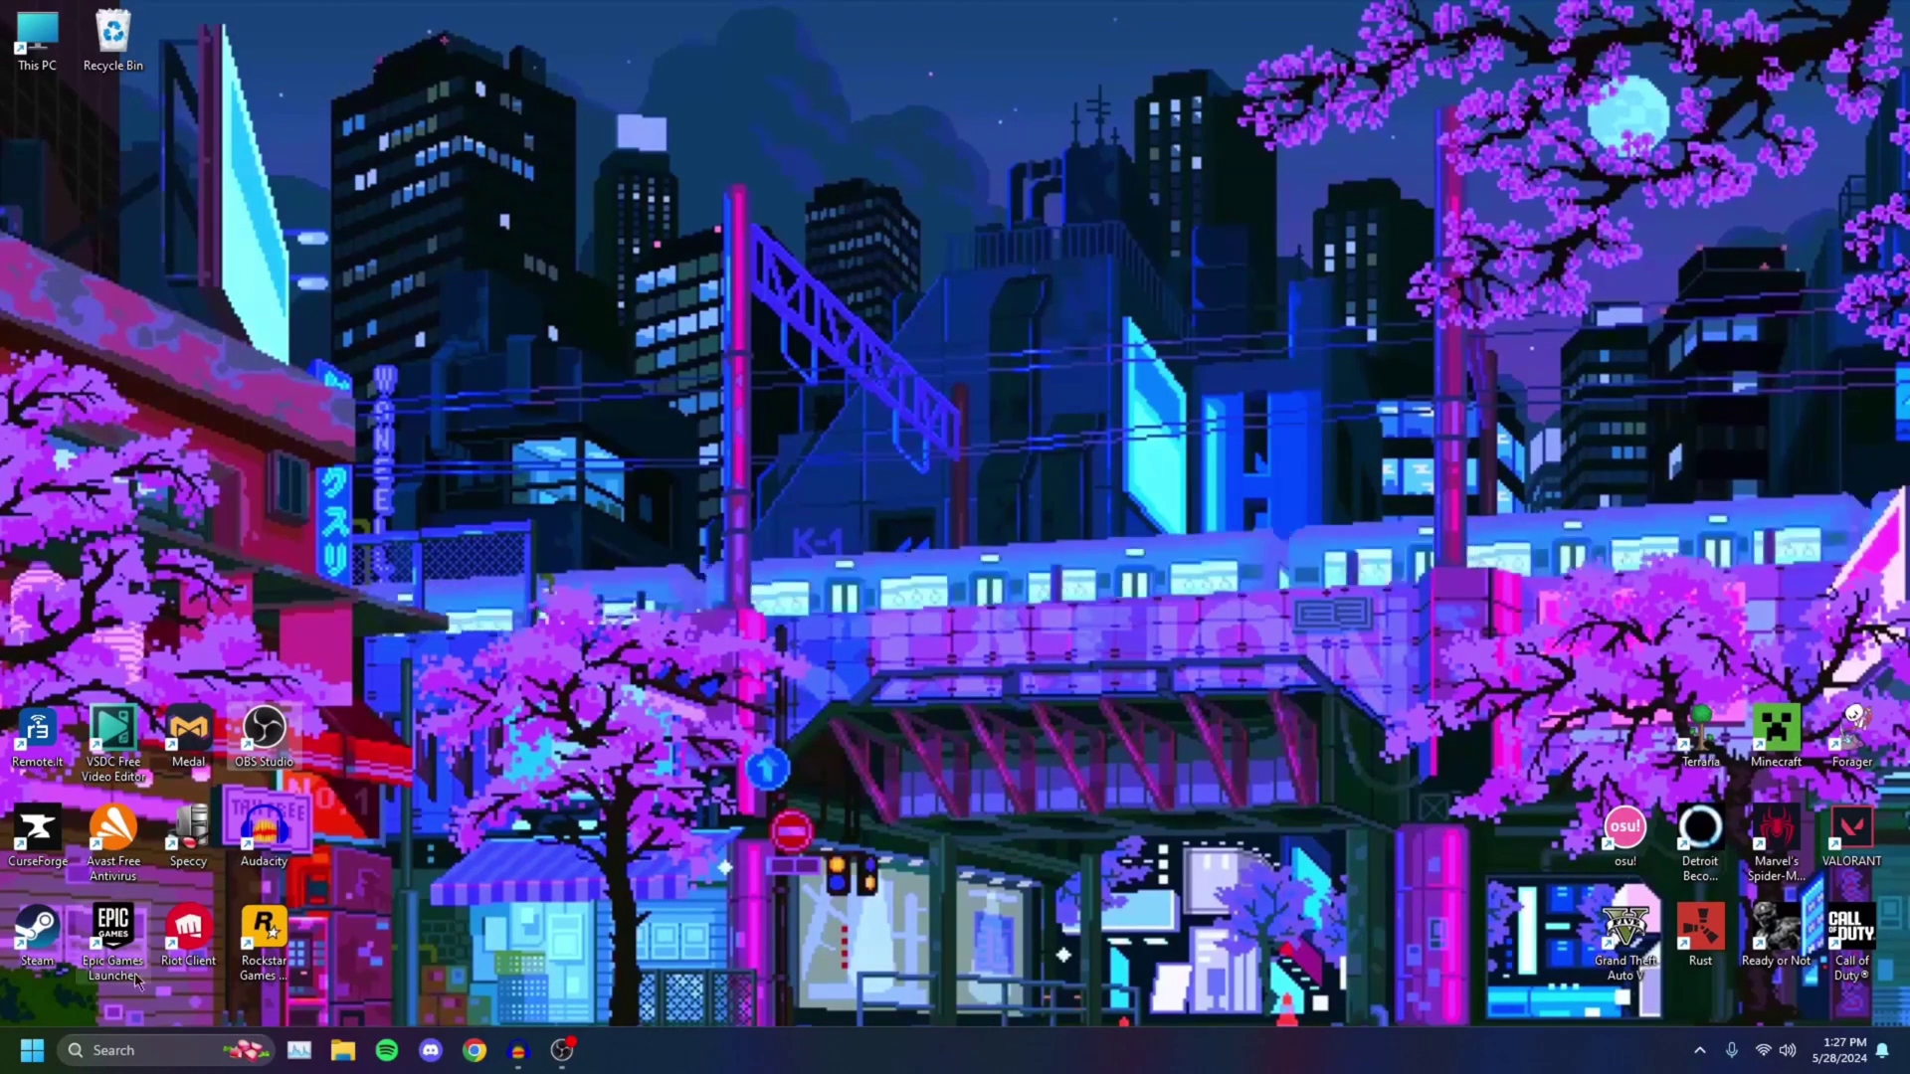
# Launch Device Manager via 'device manager' search and expand Network adapters.
pyautogui.click(132, 1046)
pyautogui.write('device manager')
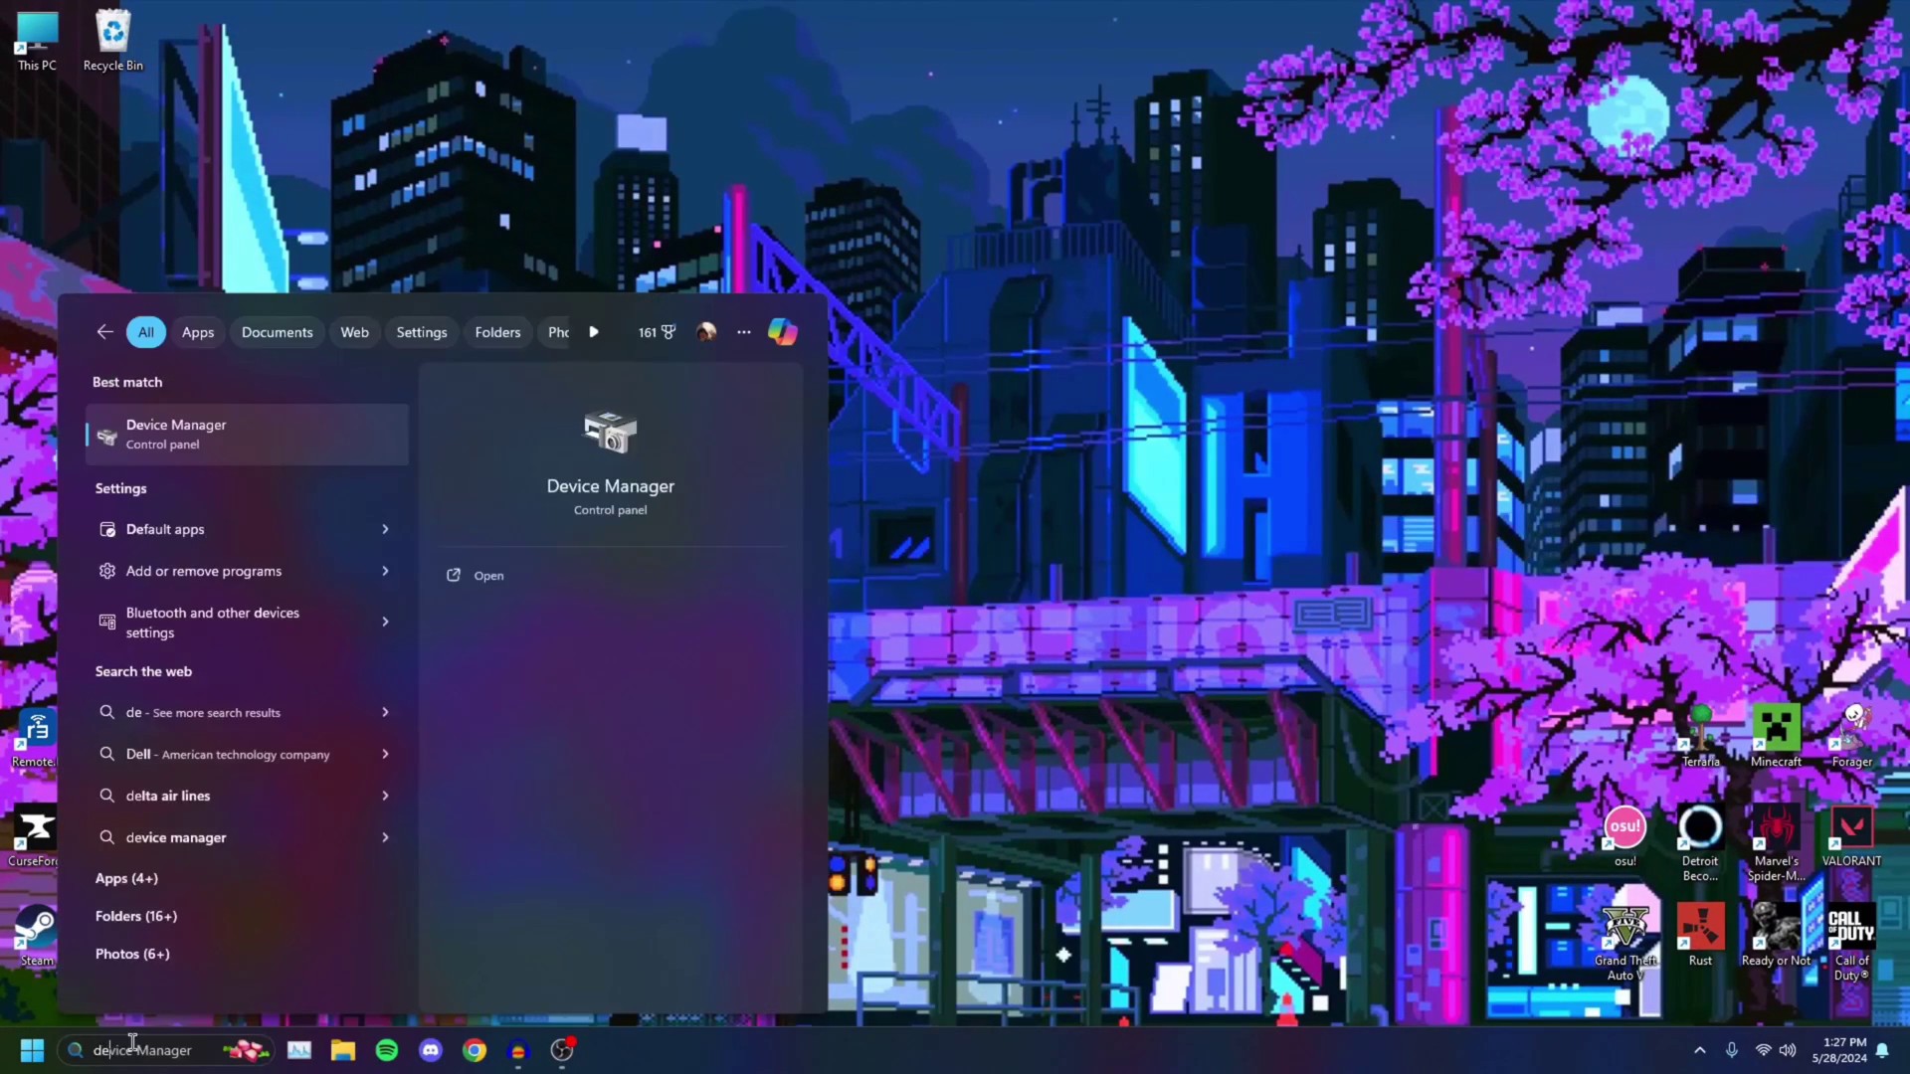
pyautogui.press('Return')
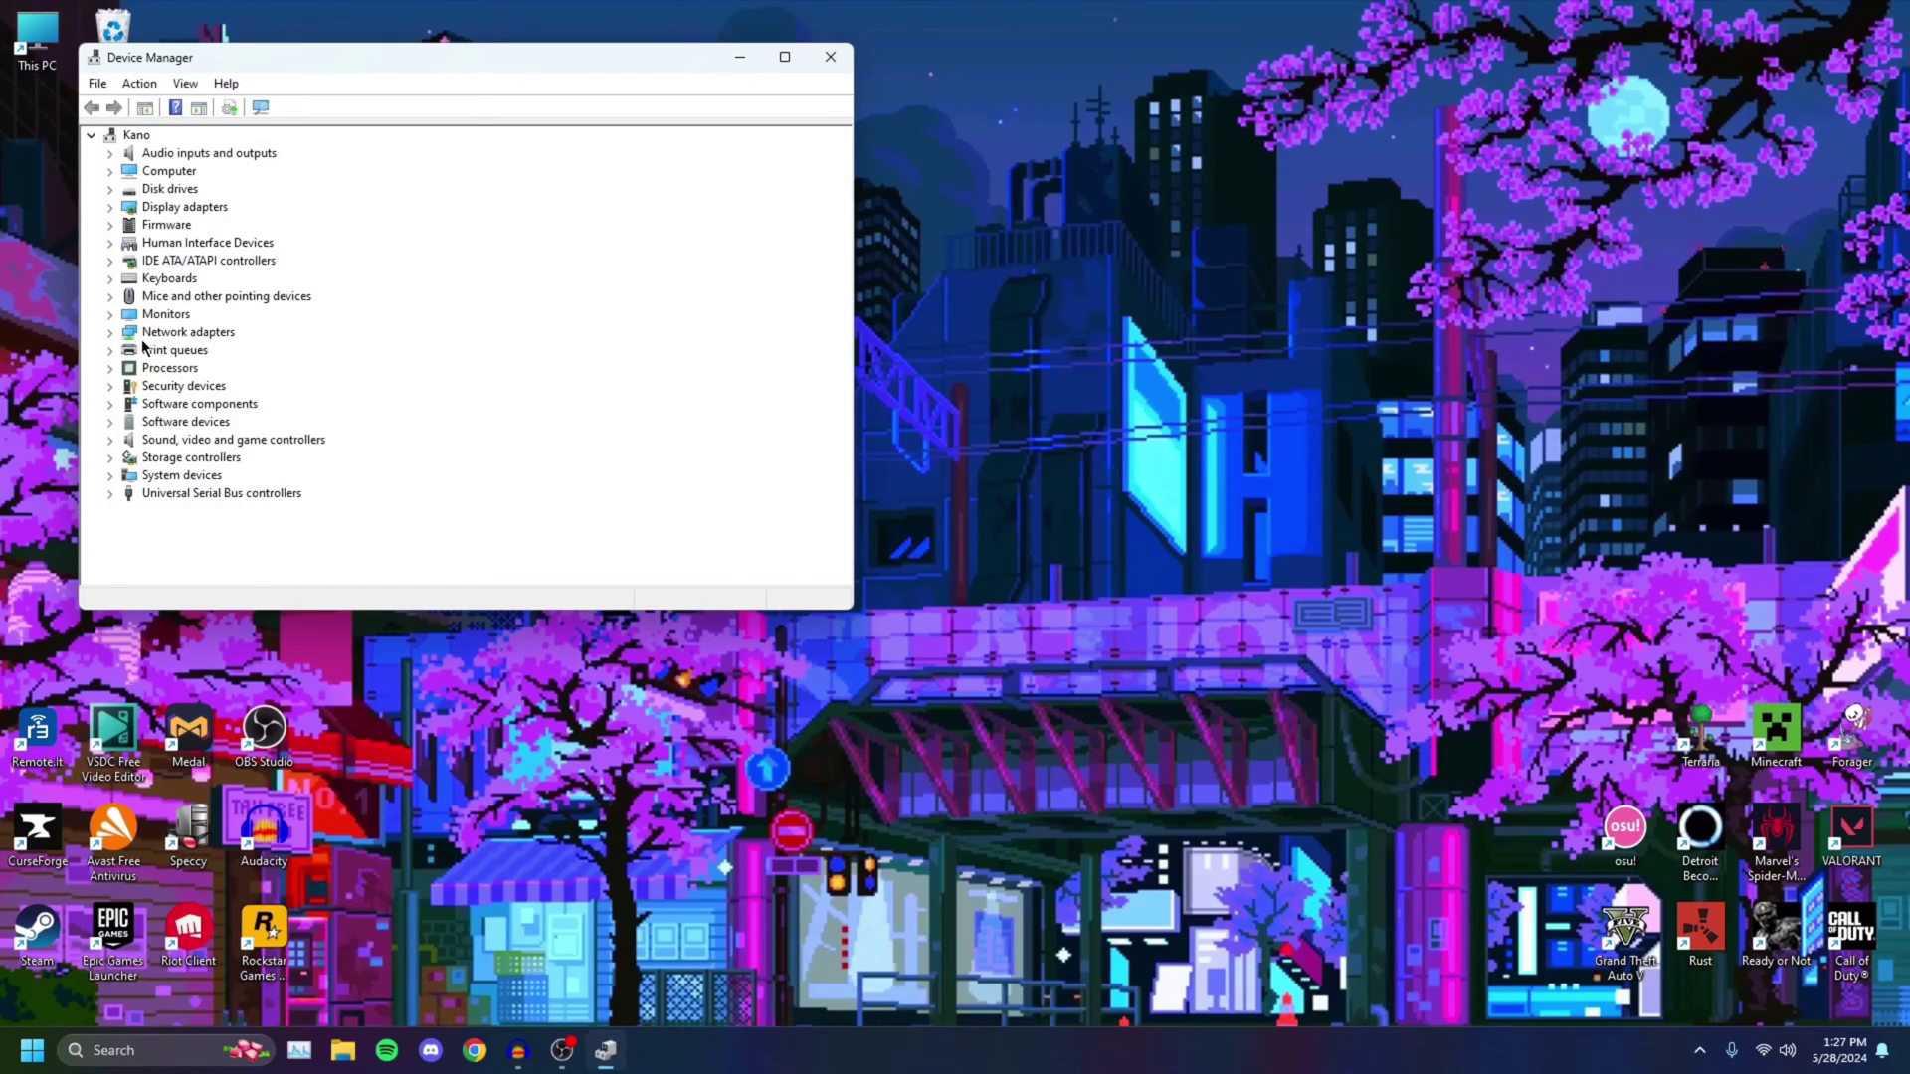
pyautogui.click(110, 333)
# Search automatically for a newer TP-Link Wireless USB Adapter driver, dismiss the result, and close Device Manager.
pyautogui.click(214, 369)
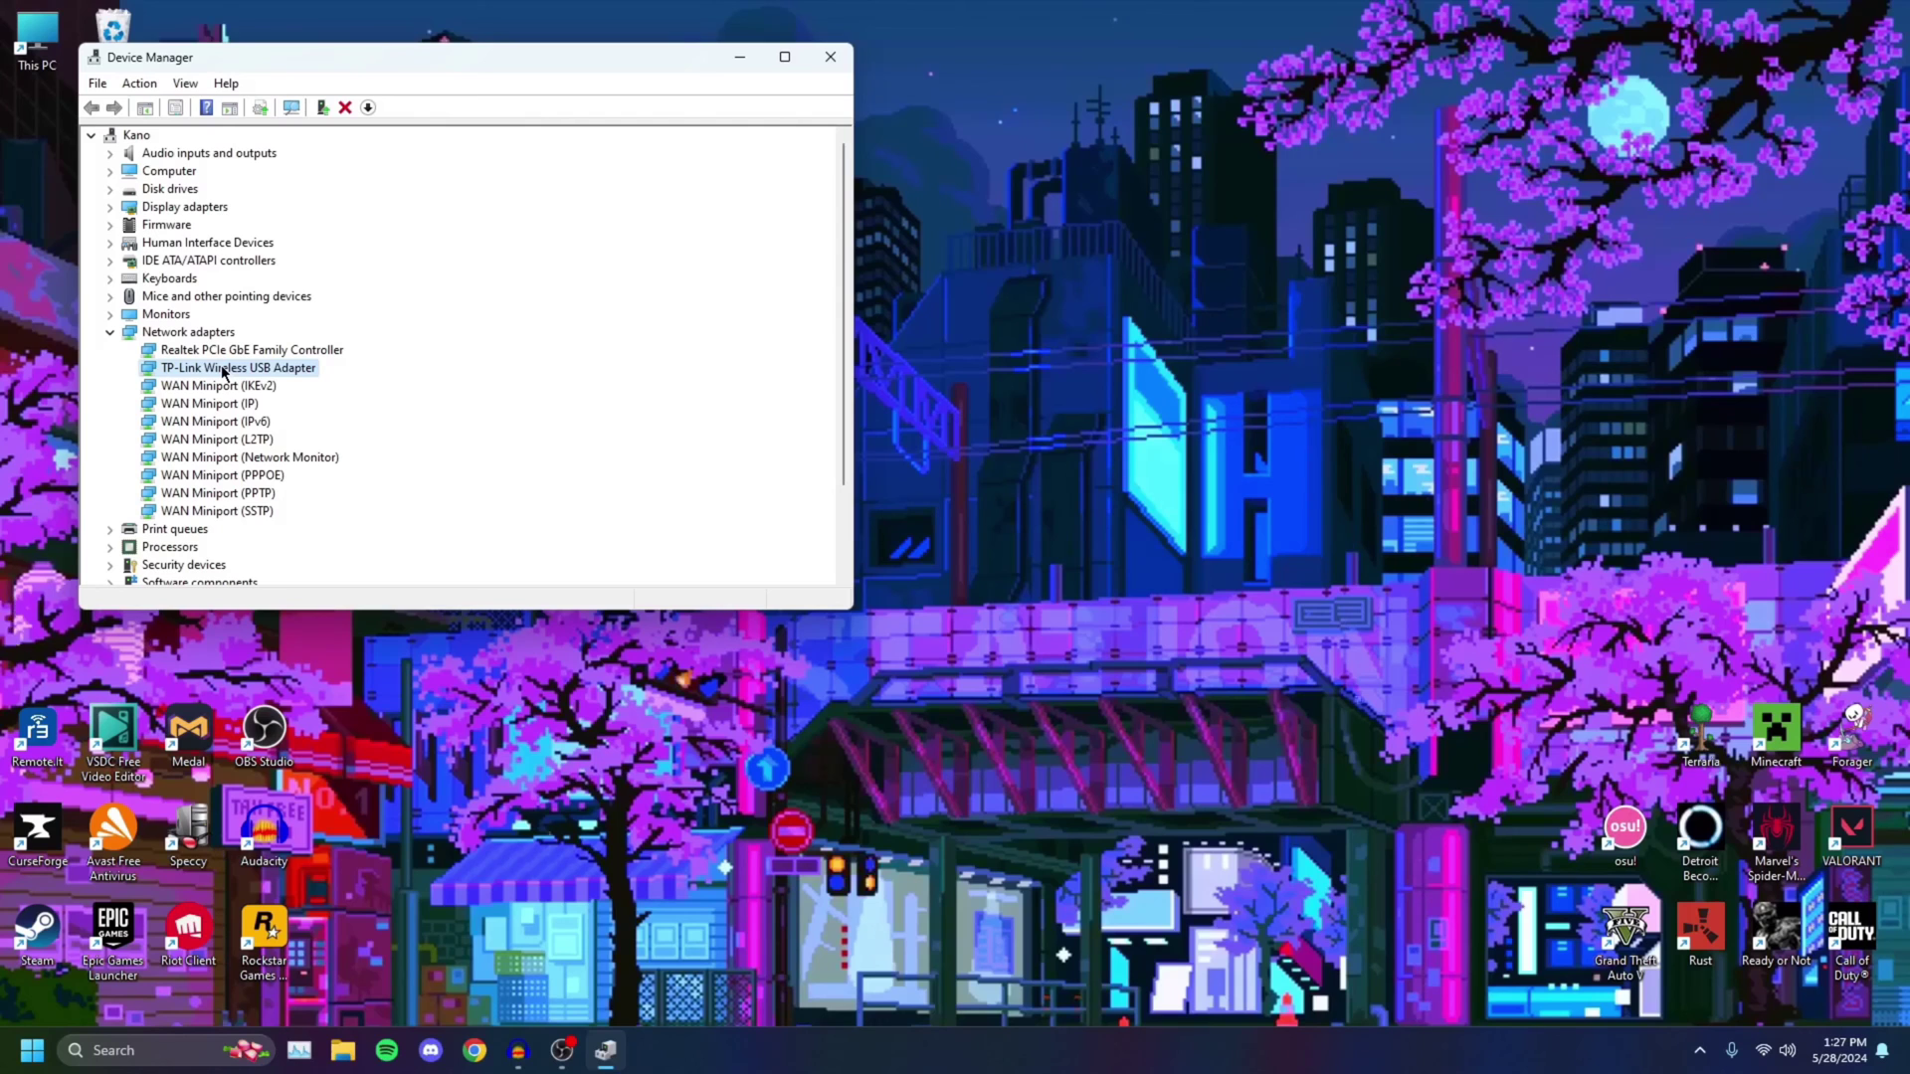
pyautogui.rightClick(223, 371)
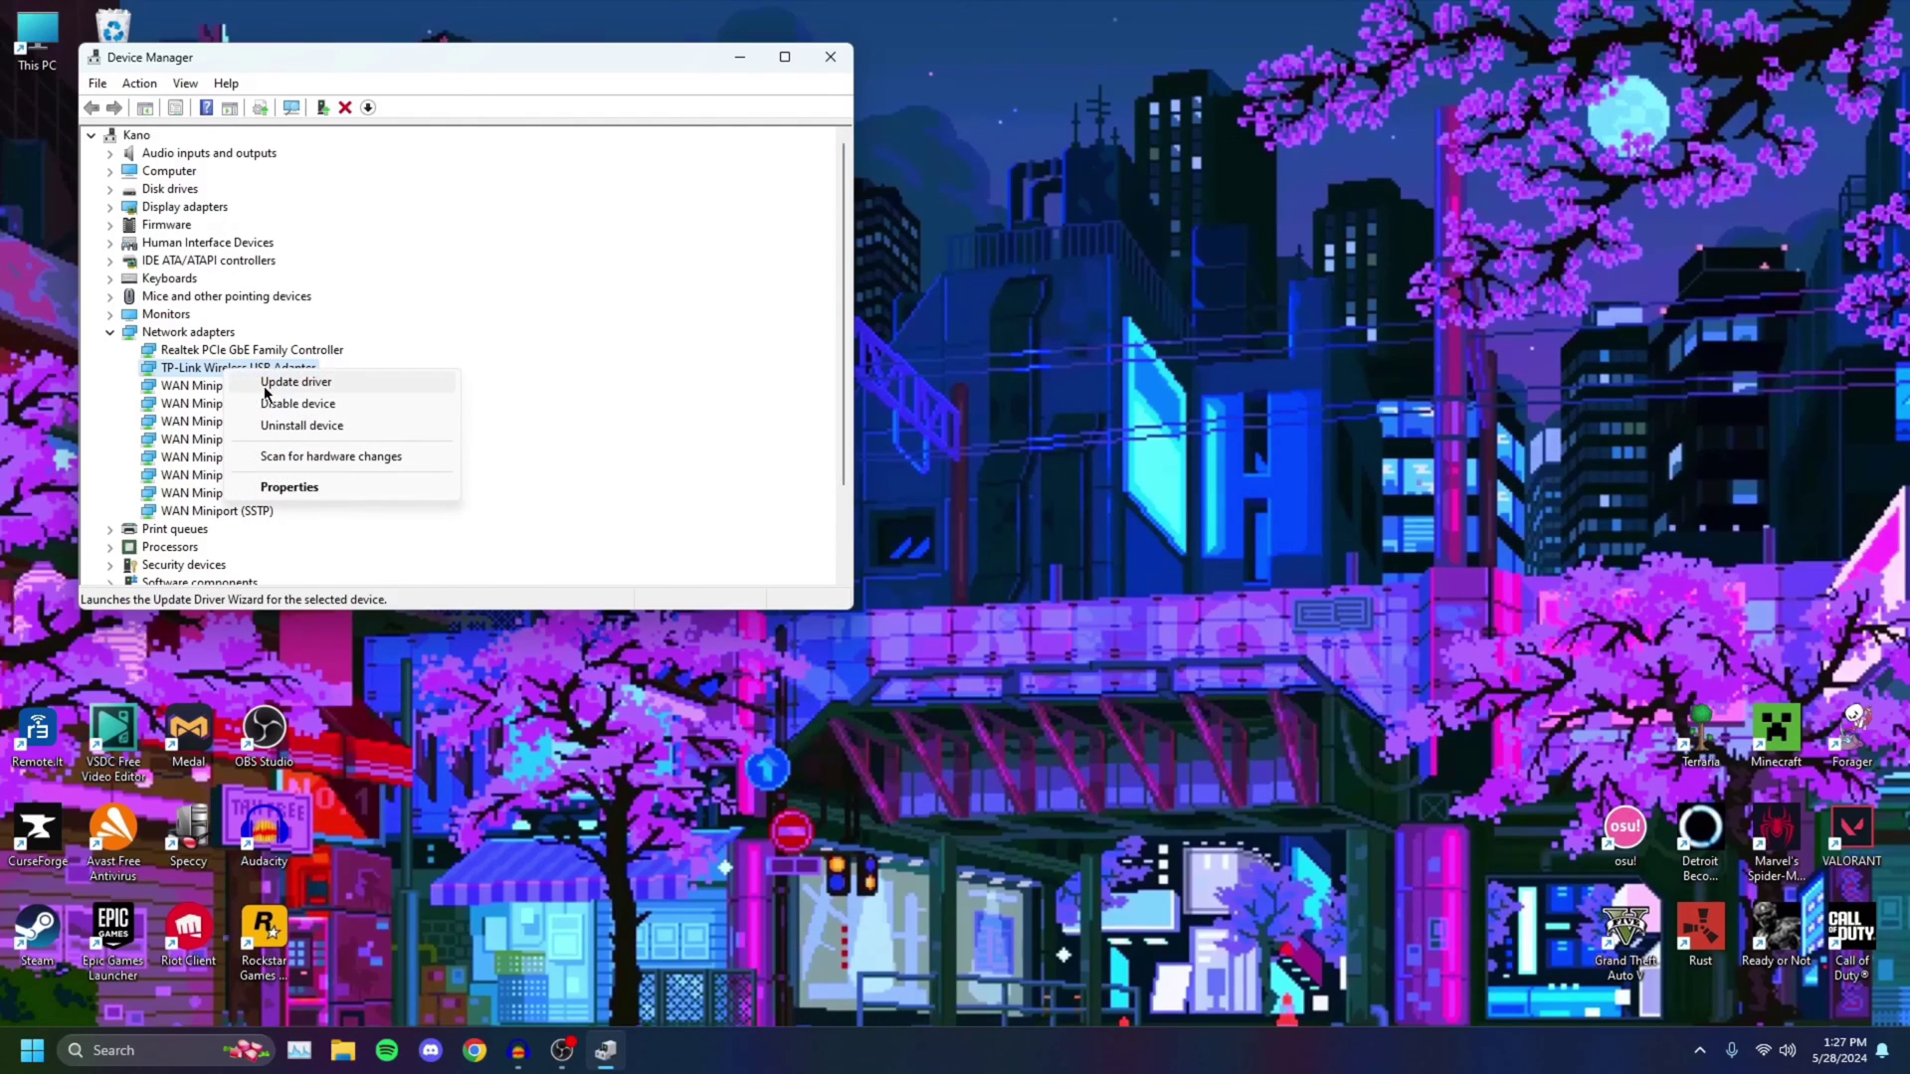
pyautogui.click(265, 389)
pyautogui.click(340, 316)
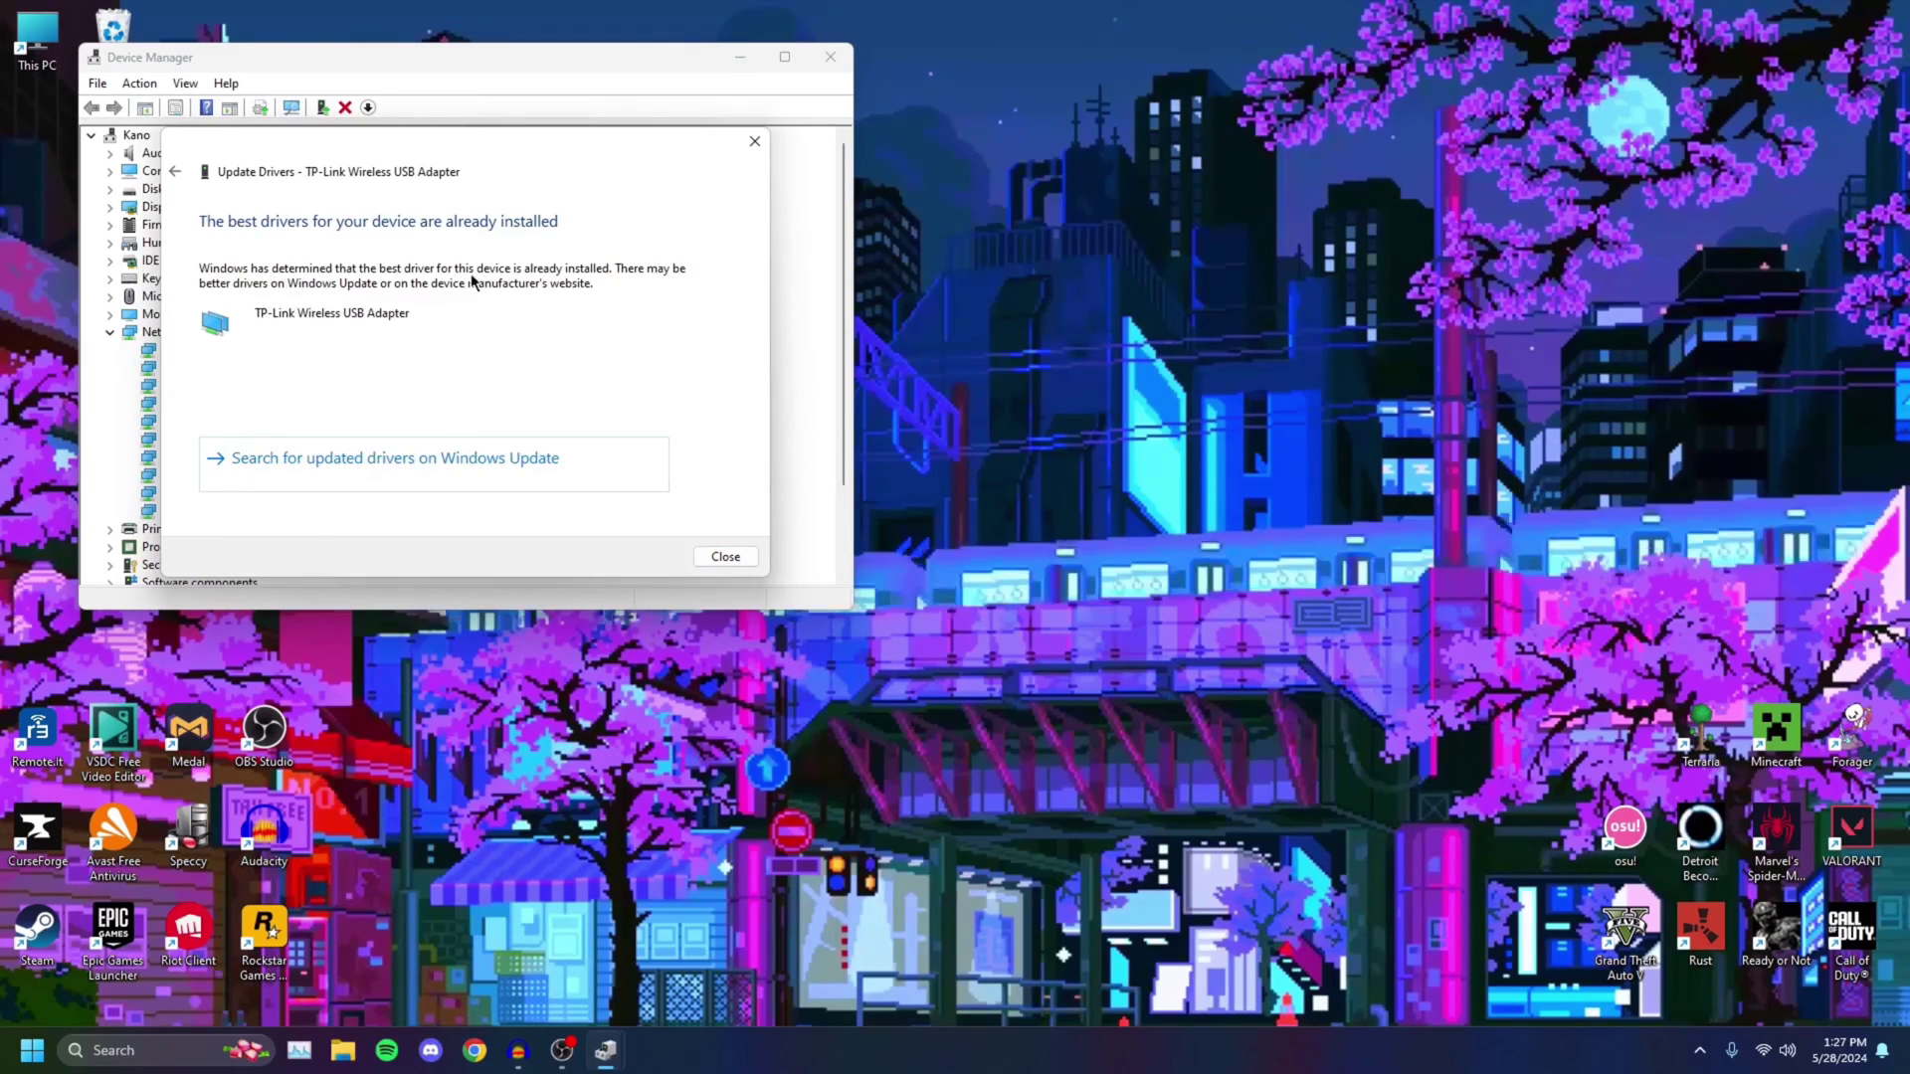
pyautogui.click(708, 558)
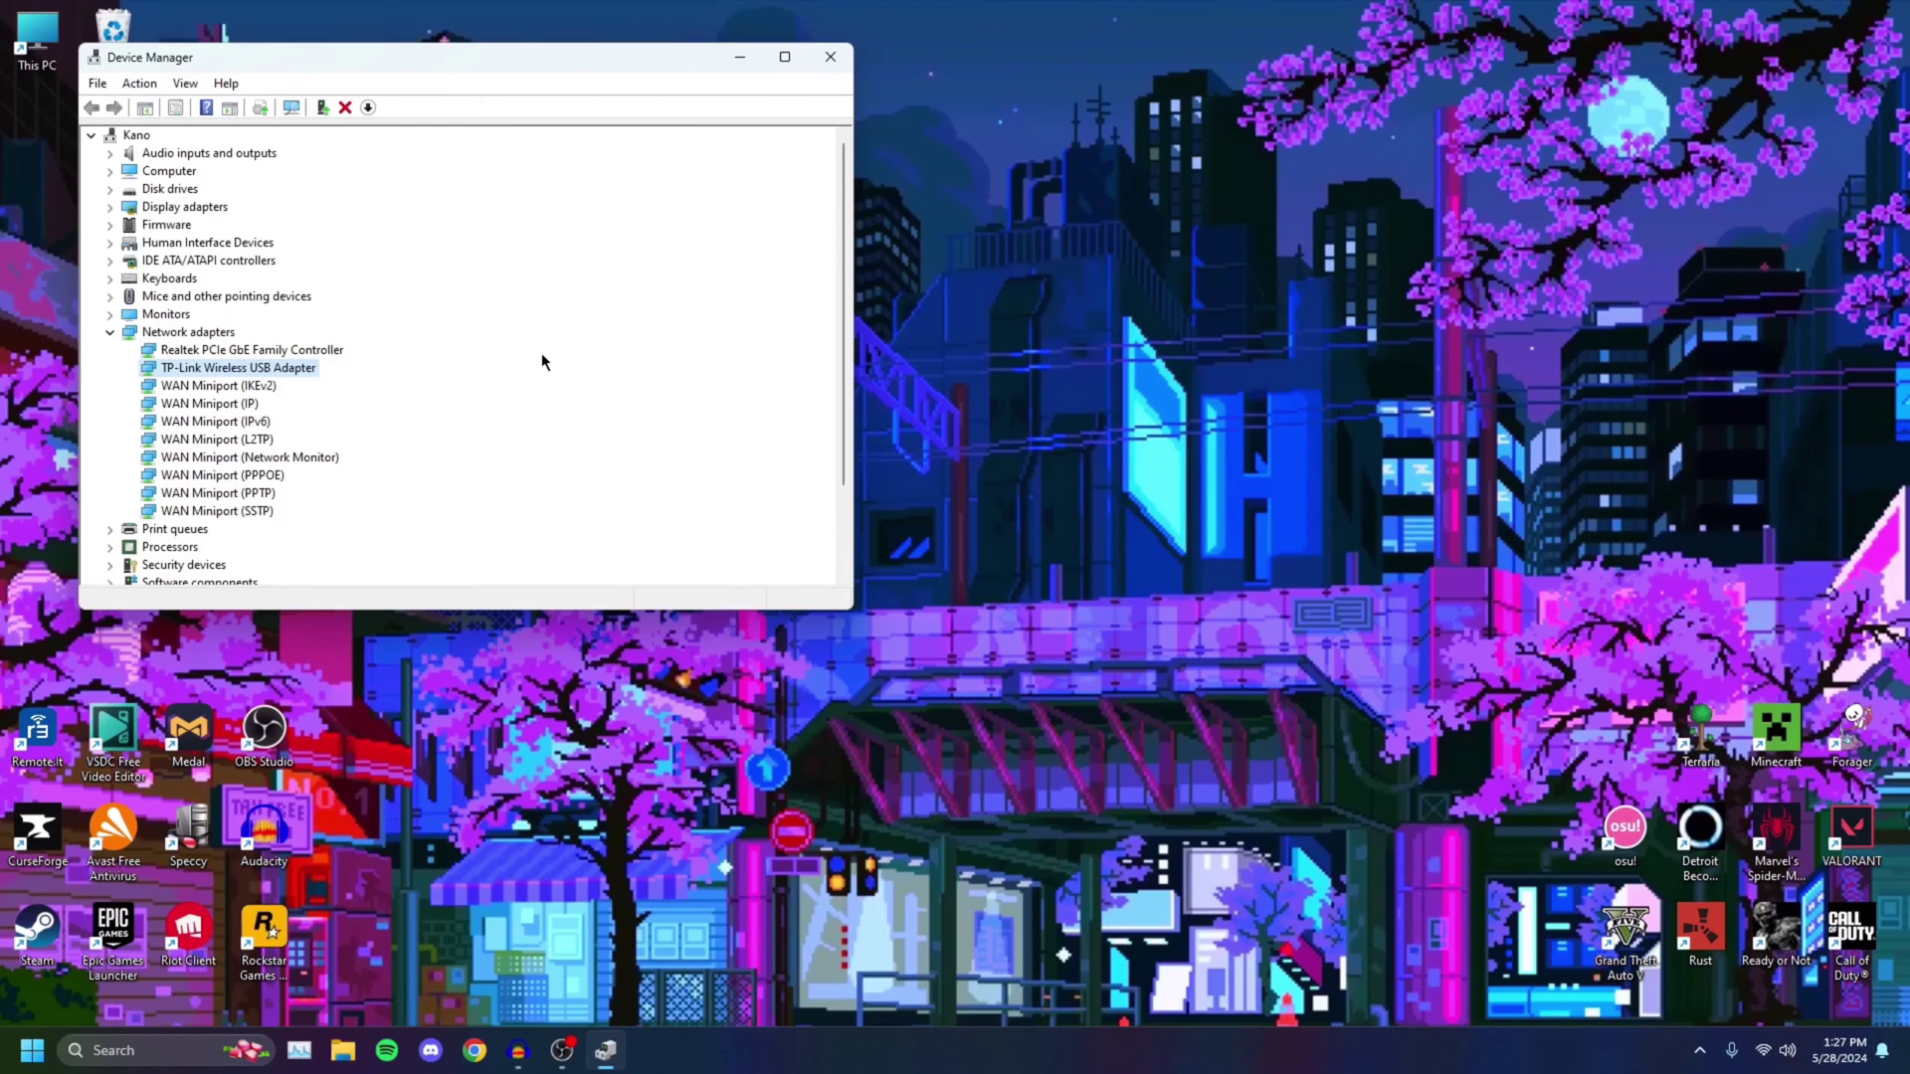
pyautogui.click(829, 57)
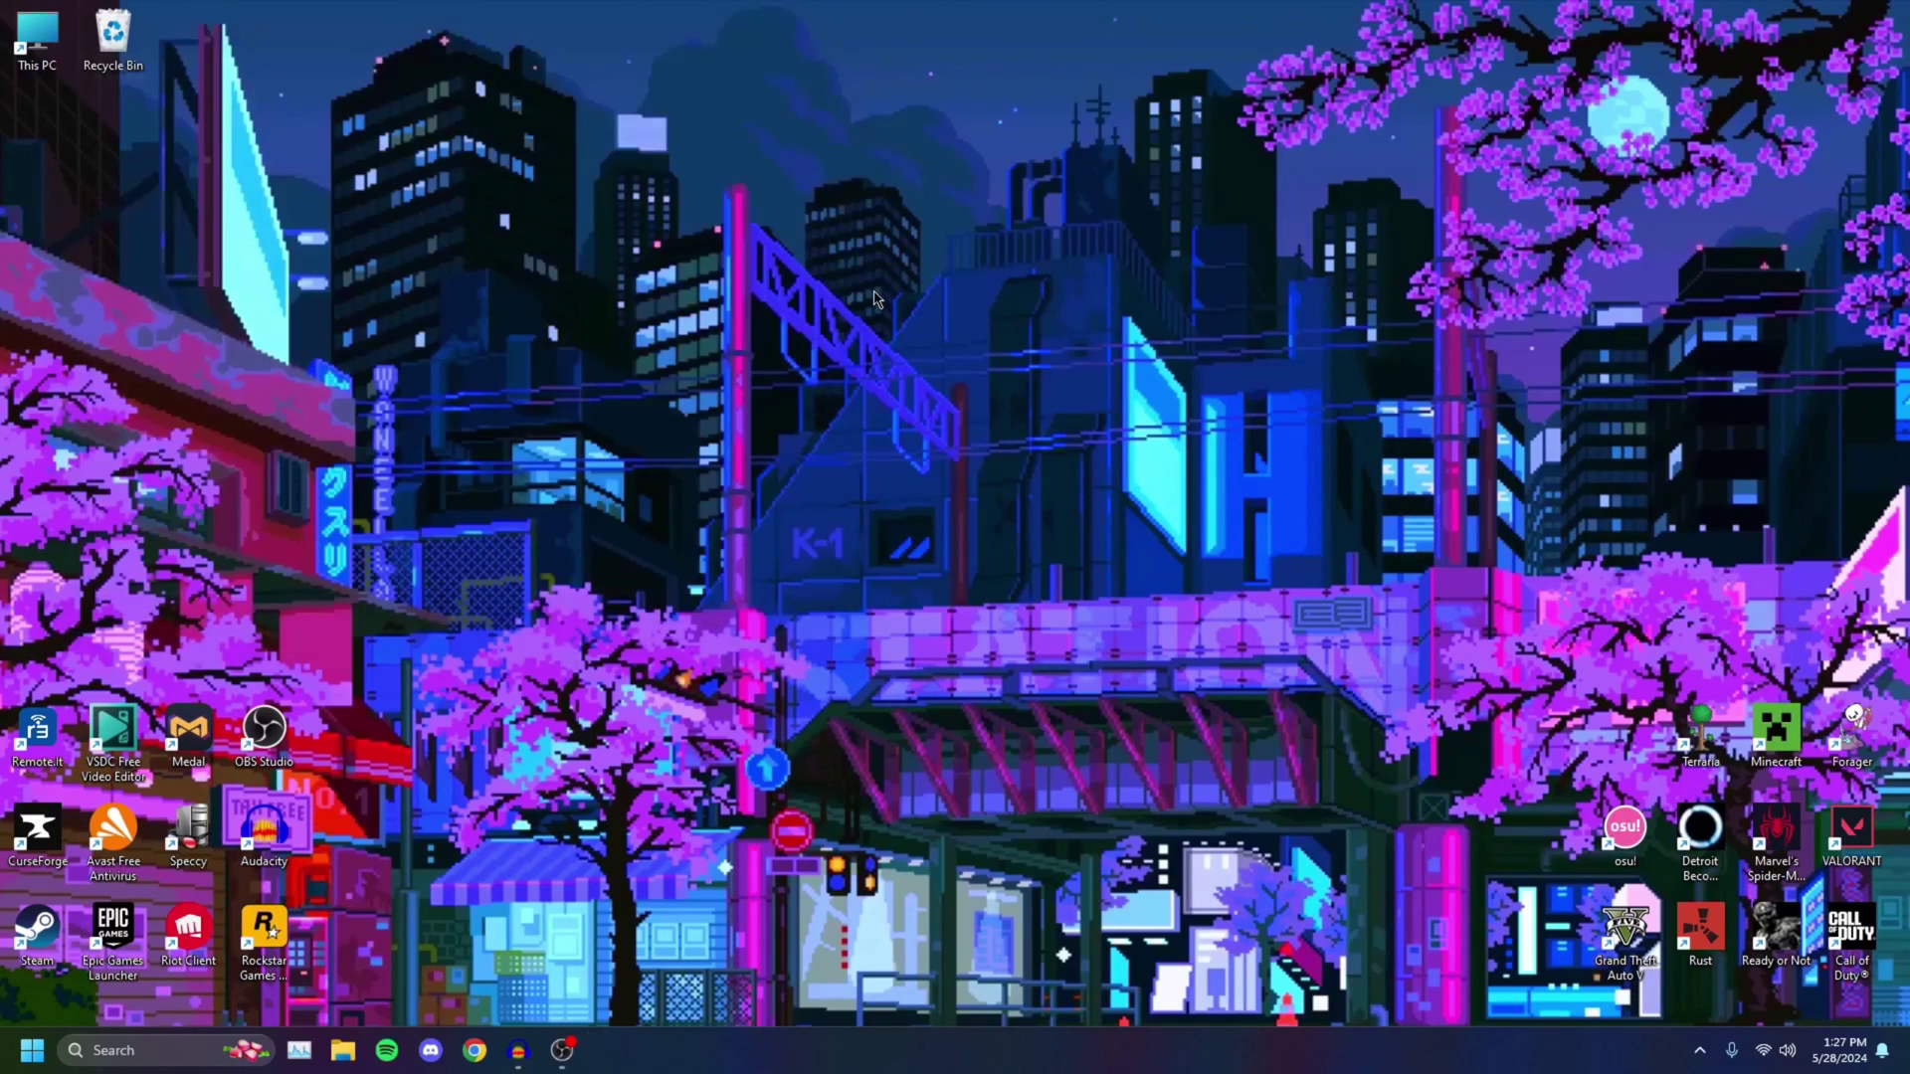